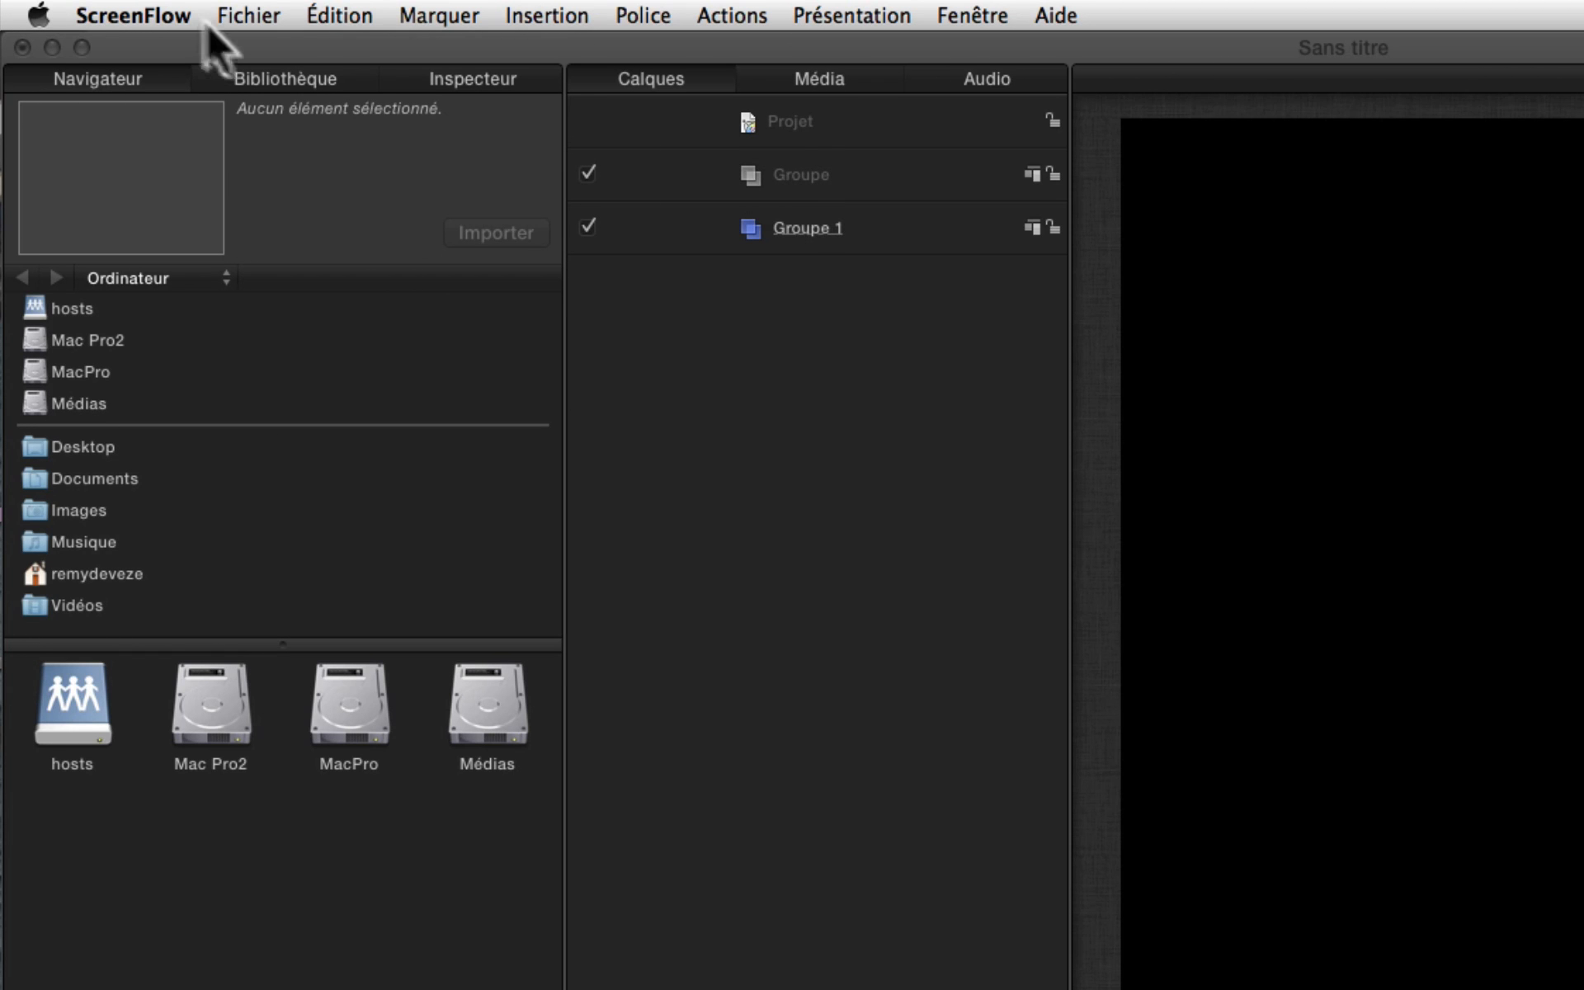
Find the Blur01.png image in the library's Contenu category and add it to Groupe 1.
click(279, 76)
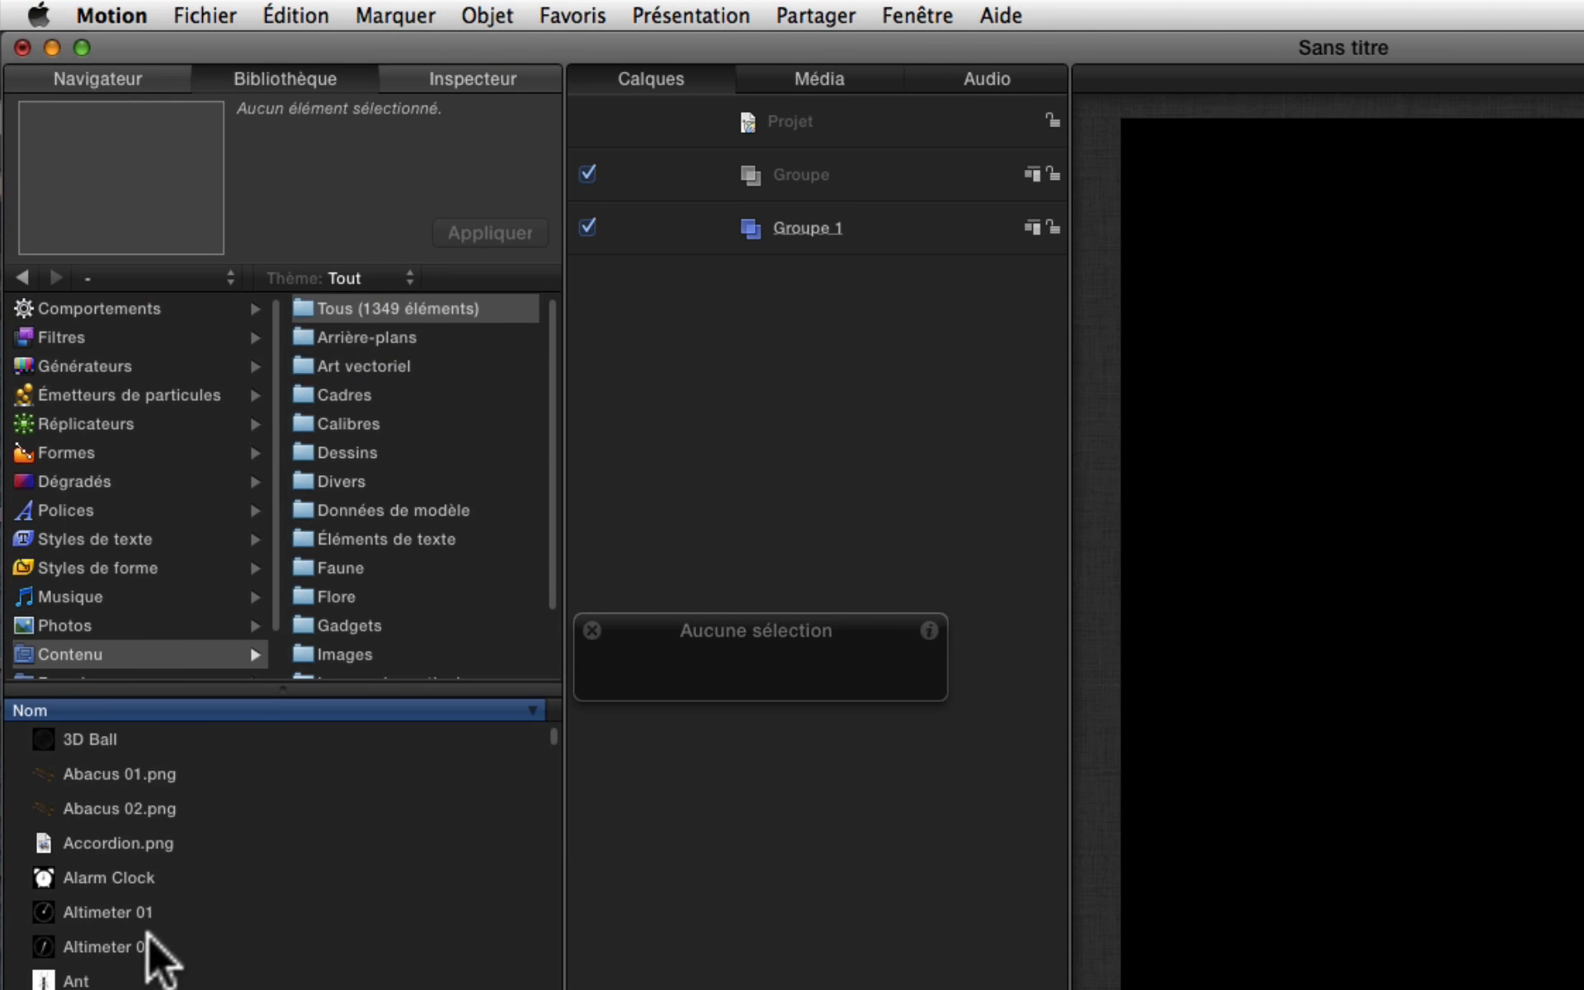
scroll(173, 944, down, 5)
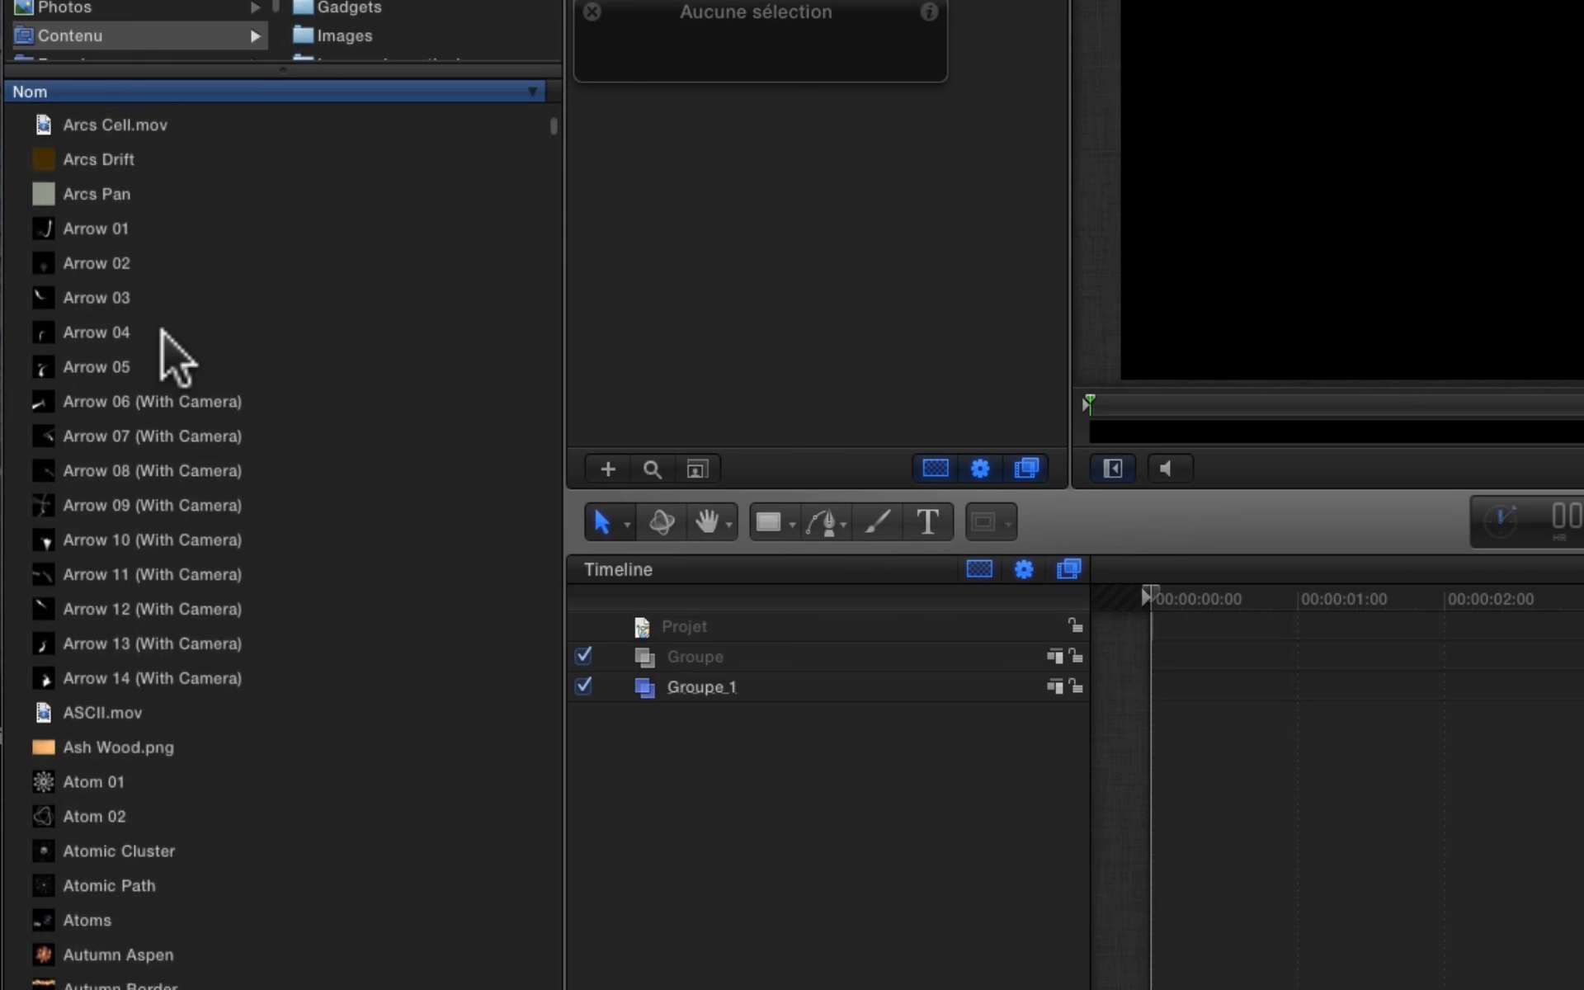
scroll(165, 949, down, 5)
scroll(162, 334, up, 3)
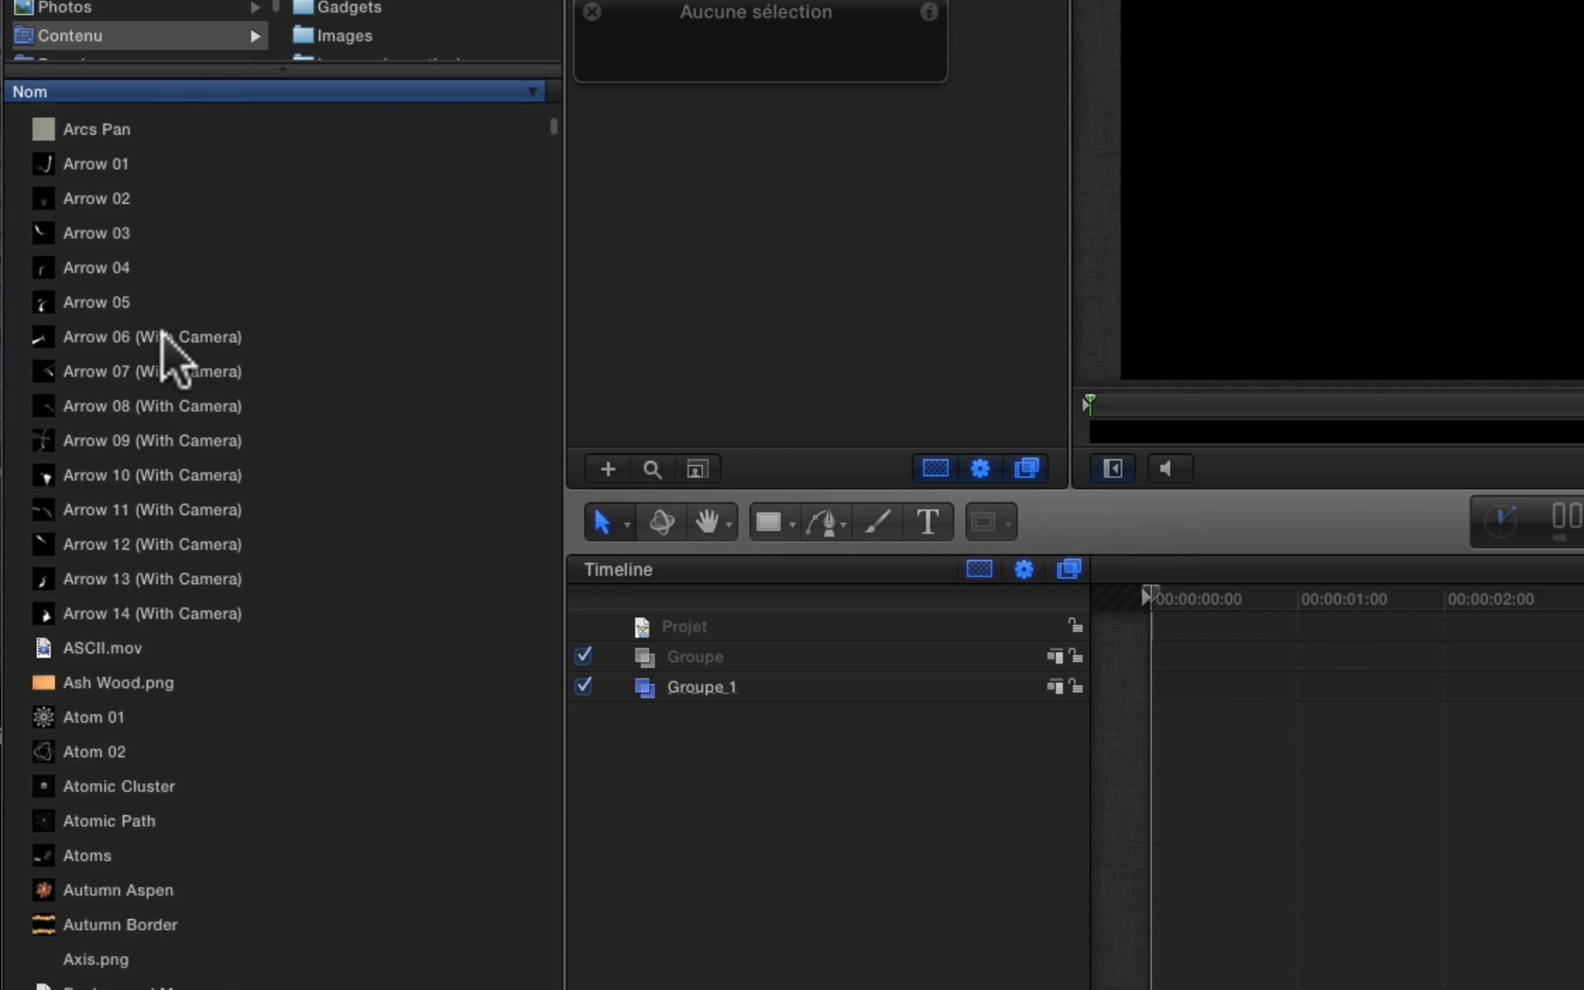
scroll(162, 334, down, 15)
scroll(162, 353, down, 12)
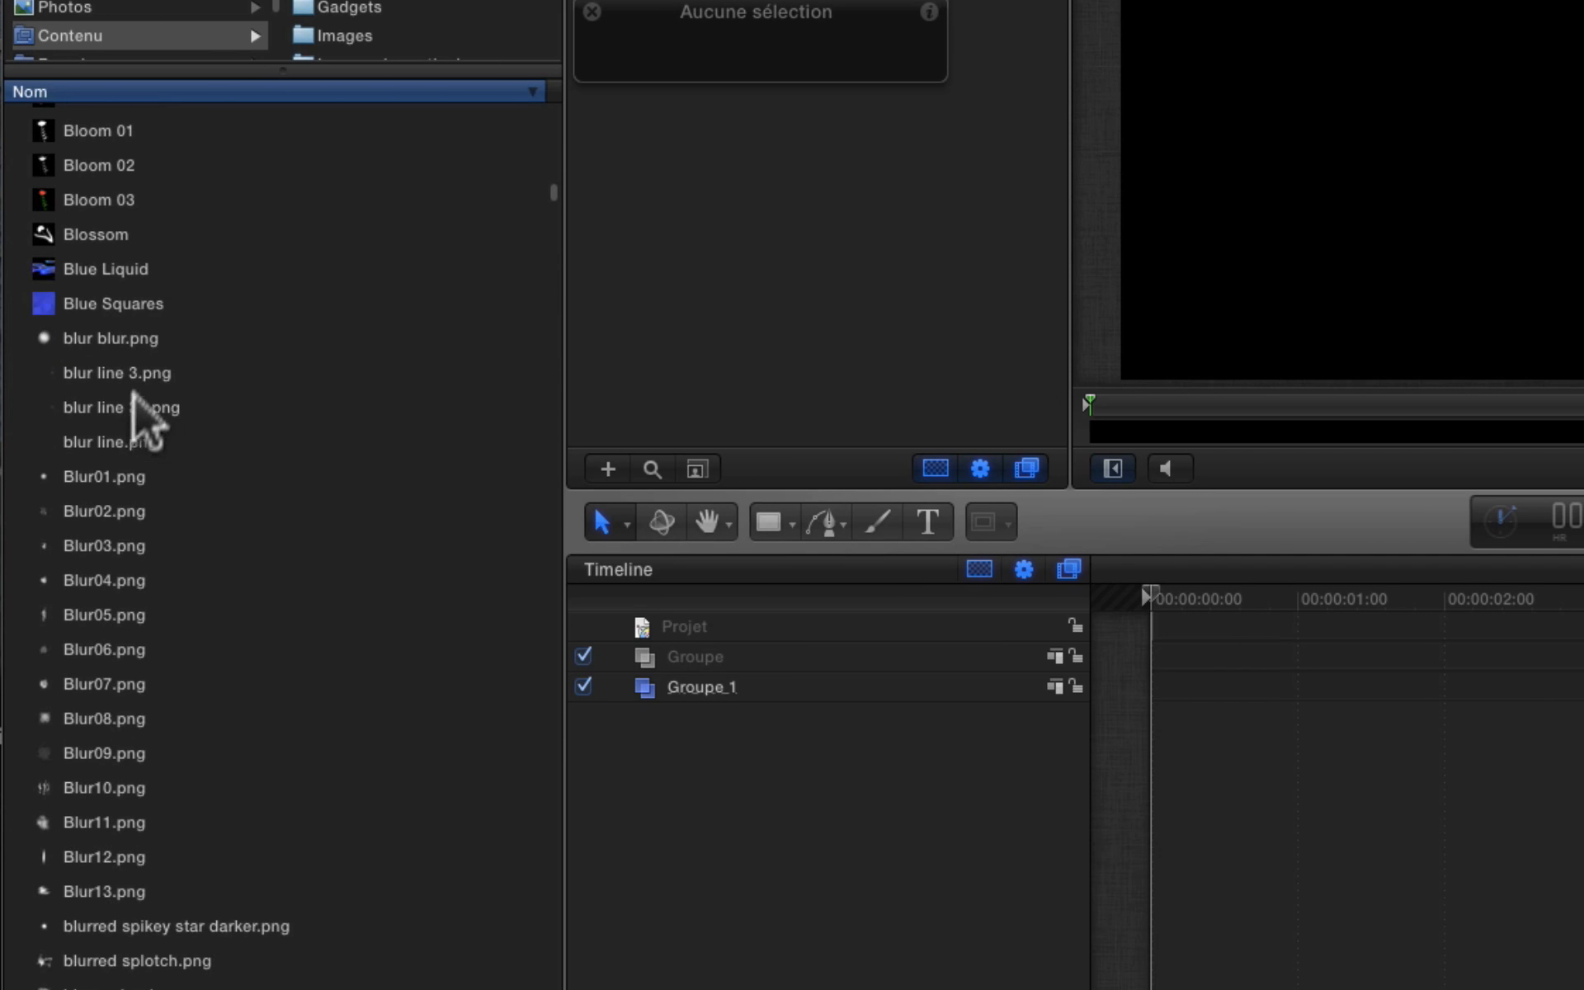
click(75, 477)
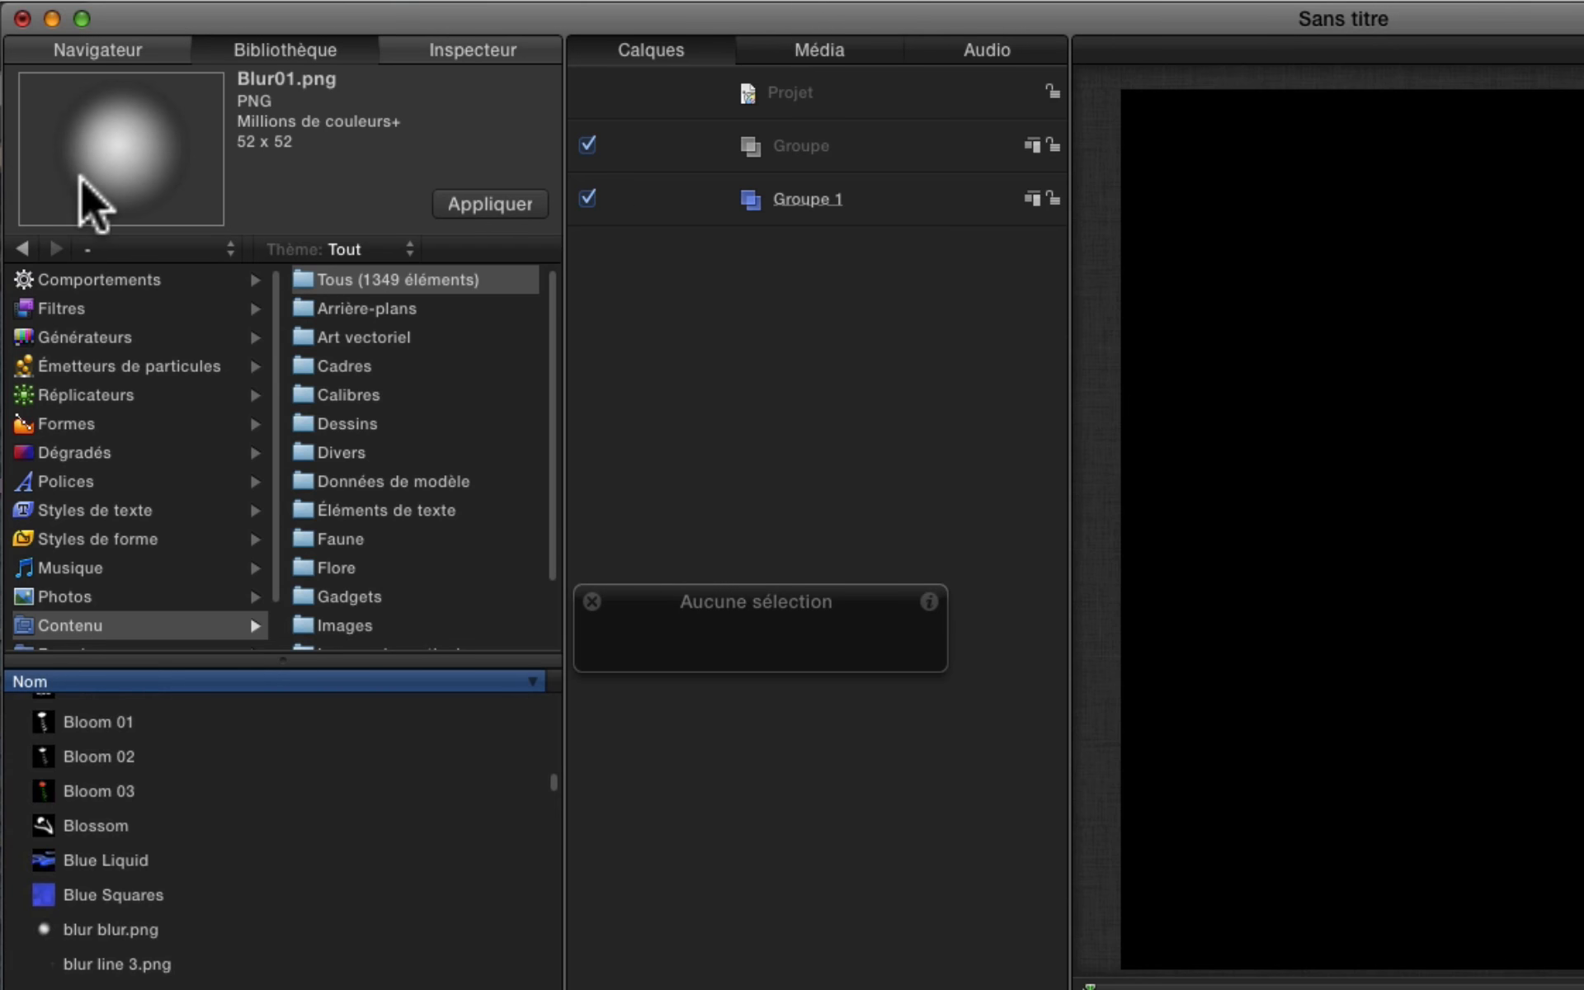
click(500, 202)
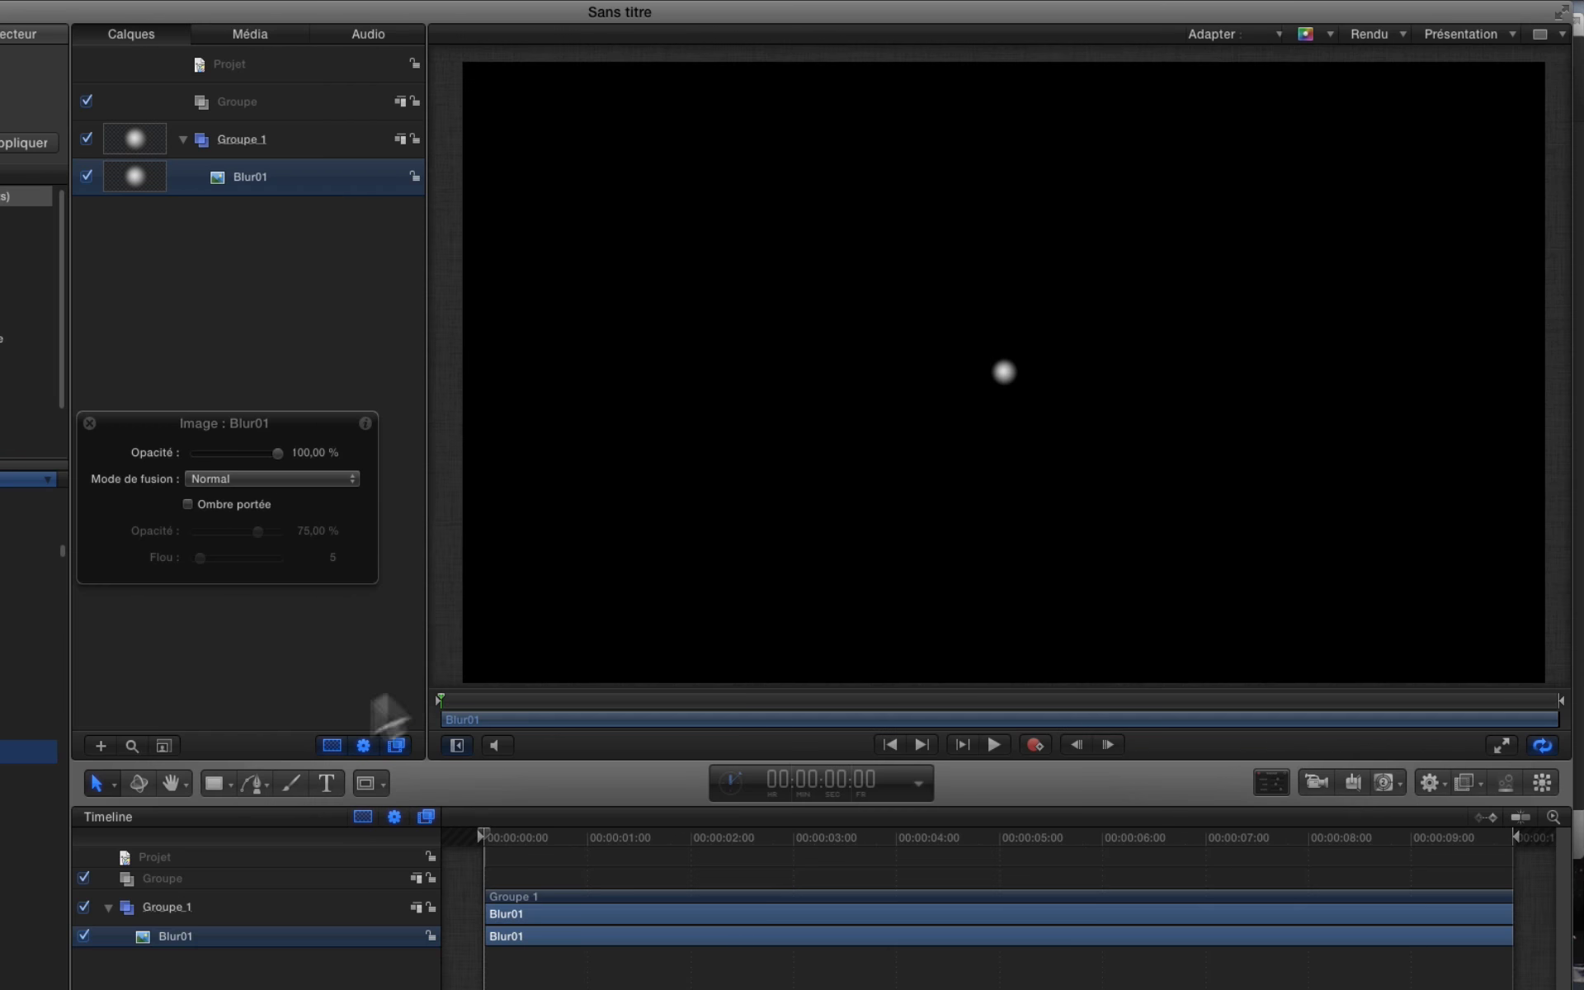
Add a text layer in the canvas reading "PSG CHAMPION".
click(327, 783)
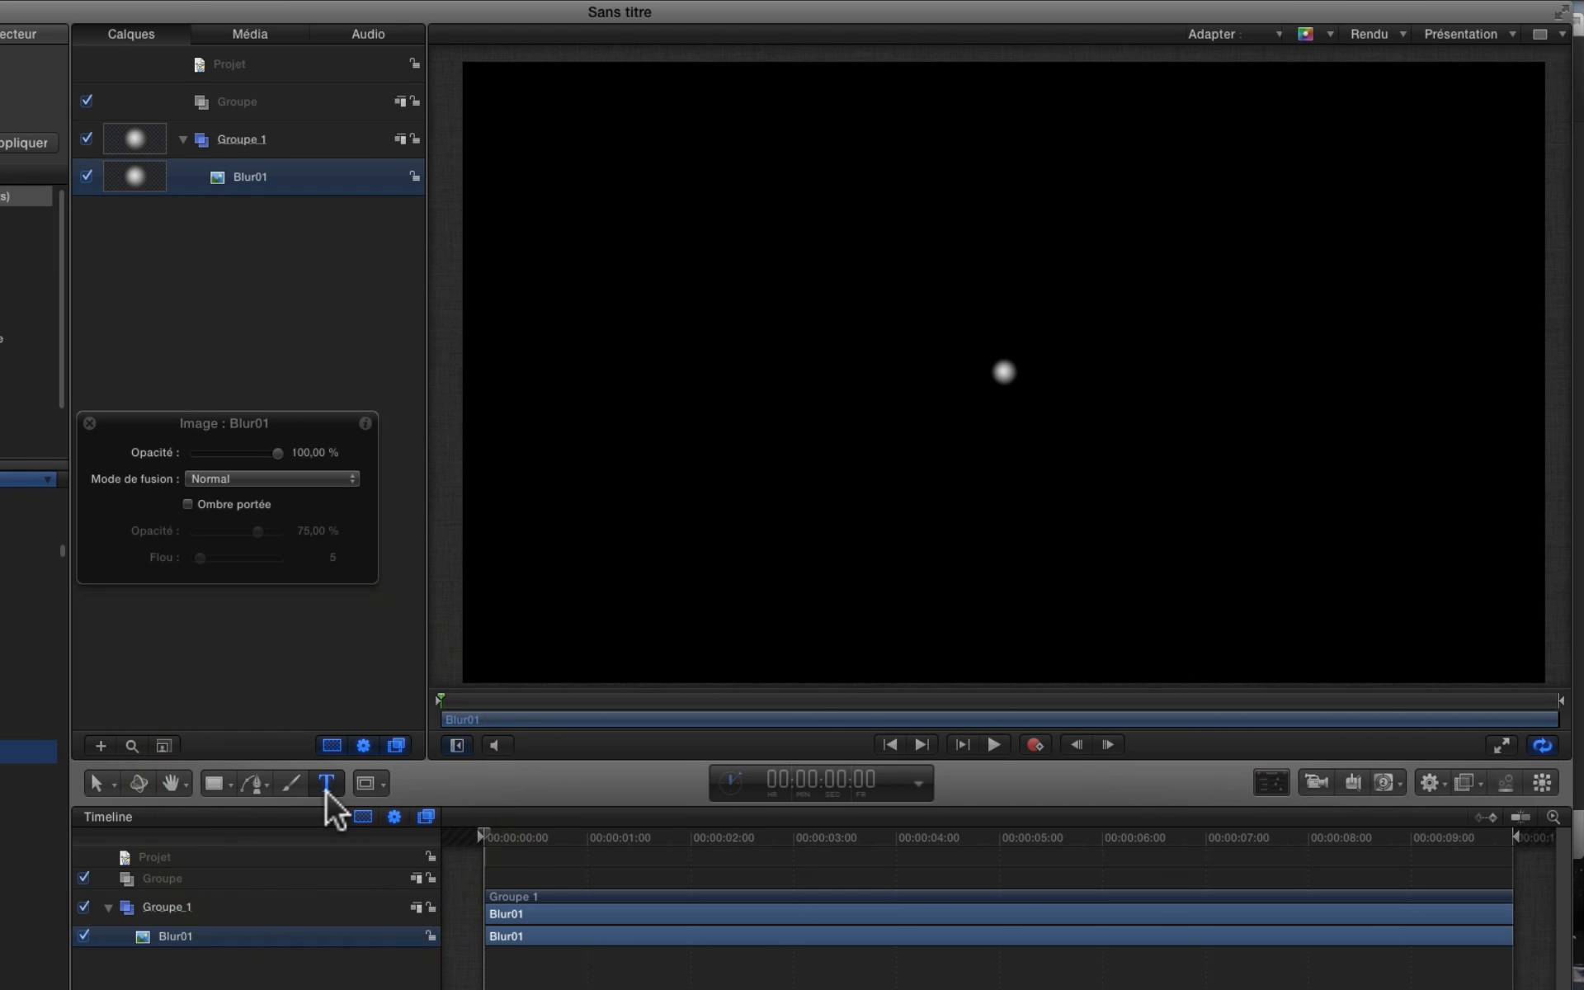
click(835, 284)
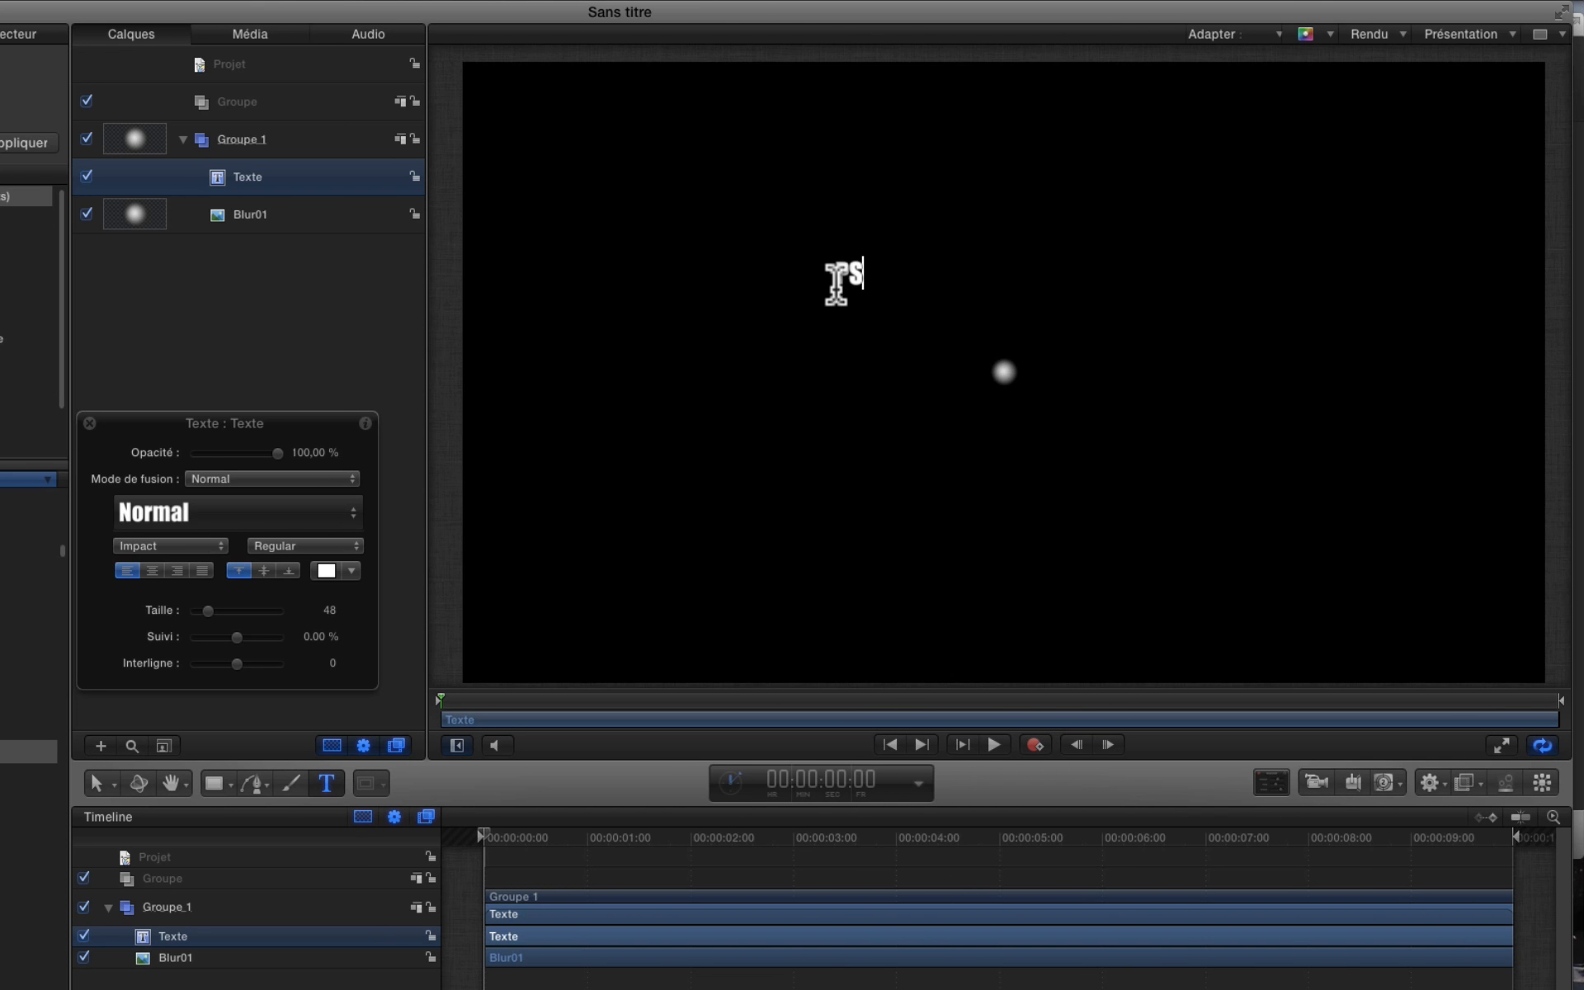
text(PSG CHAM)
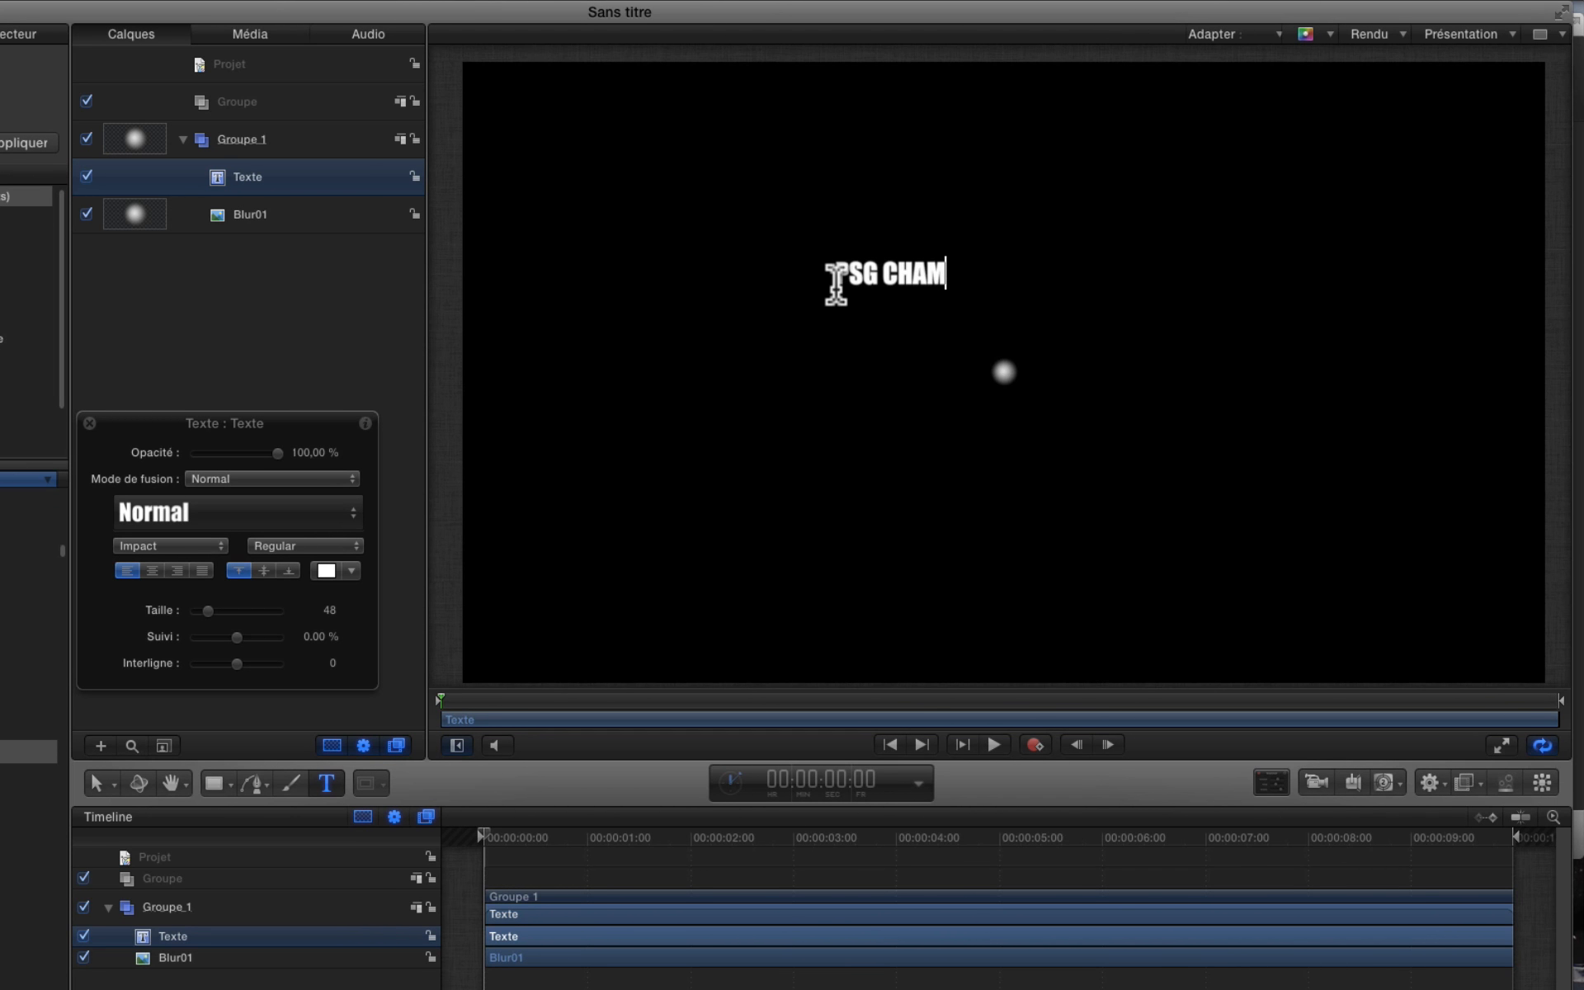
text(PION)
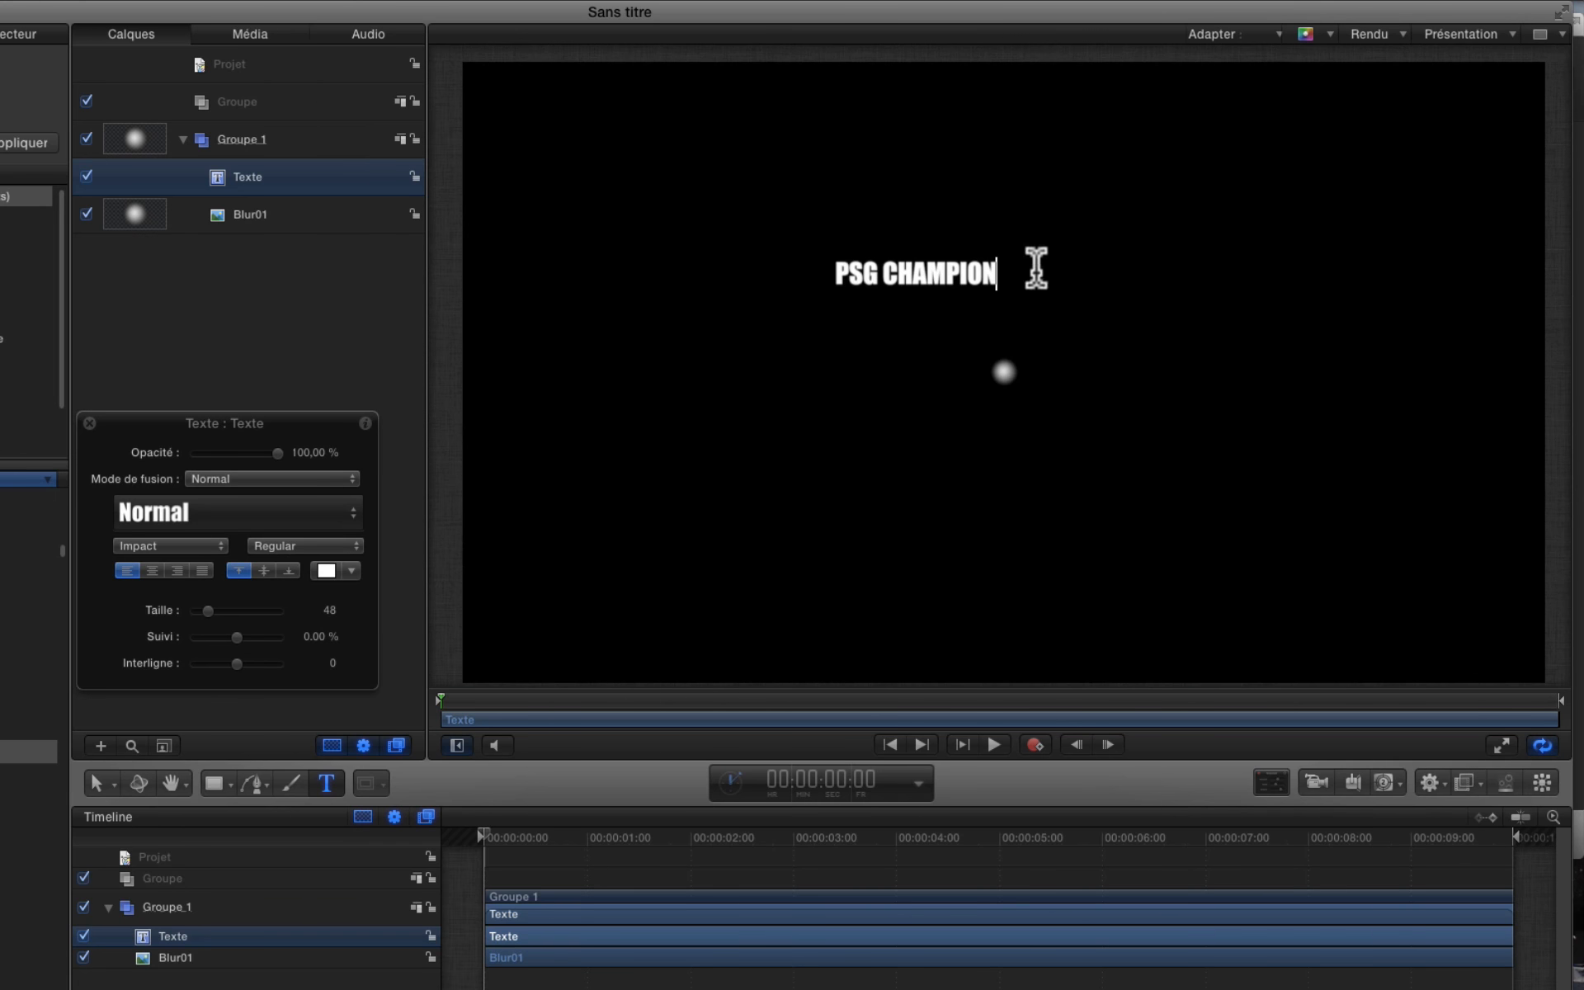
Set the PSG CHAMPION text size to 270 and centre the text in the canvas.
drag(1033, 268, 771, 269)
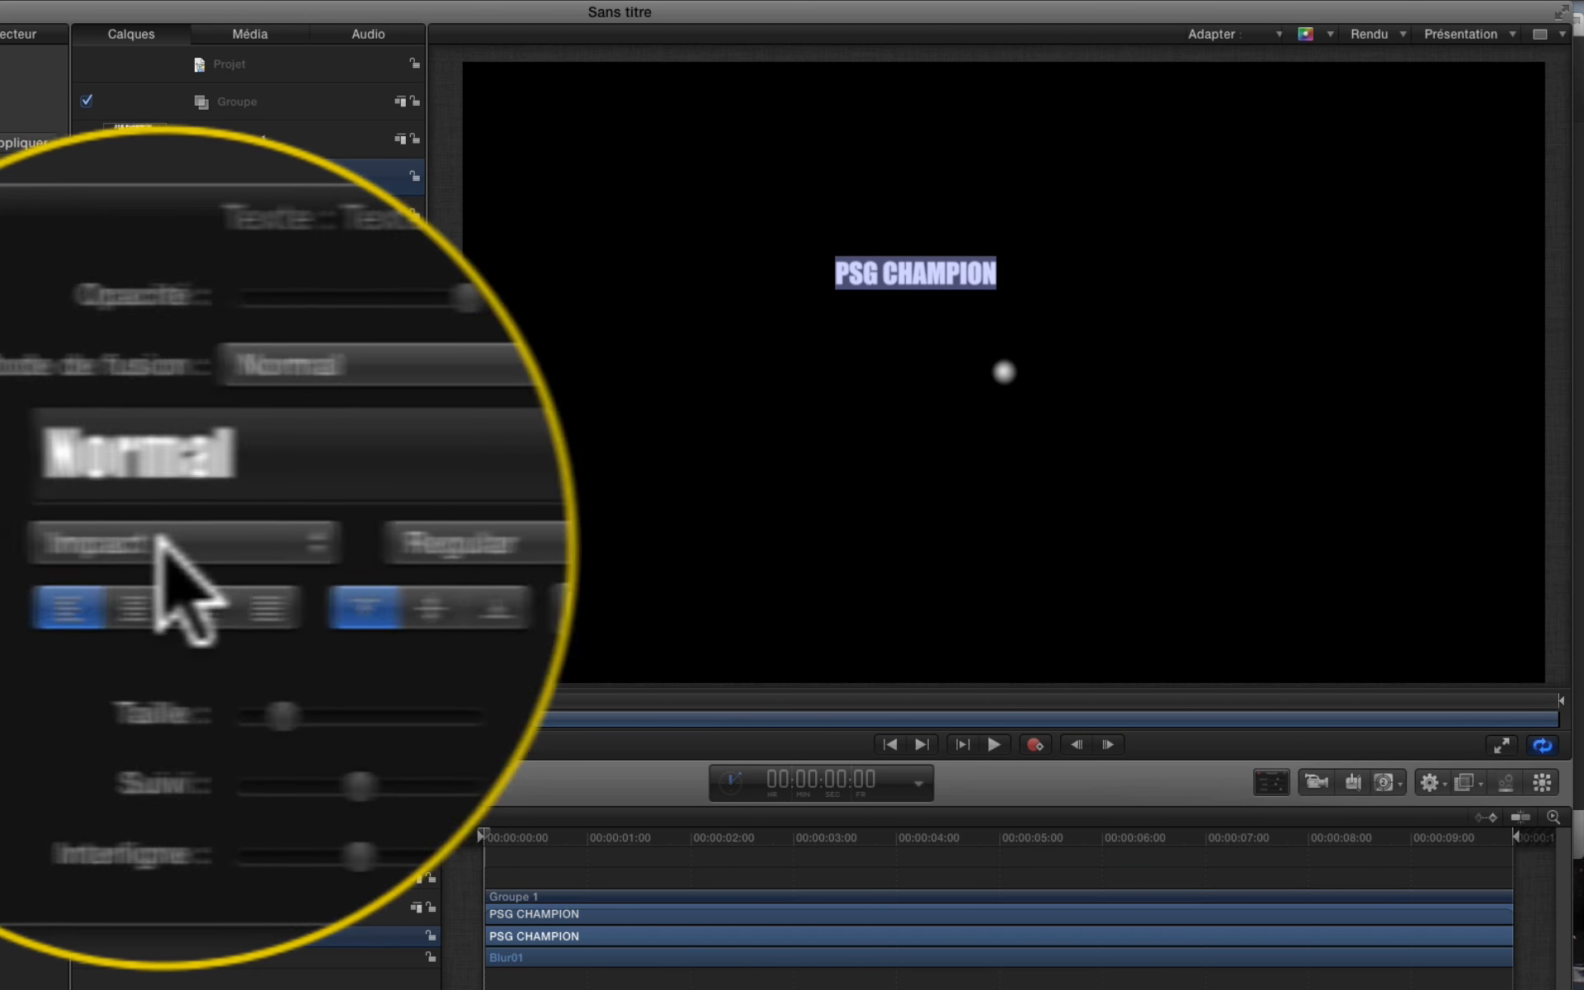
drag(223, 600, 411, 570)
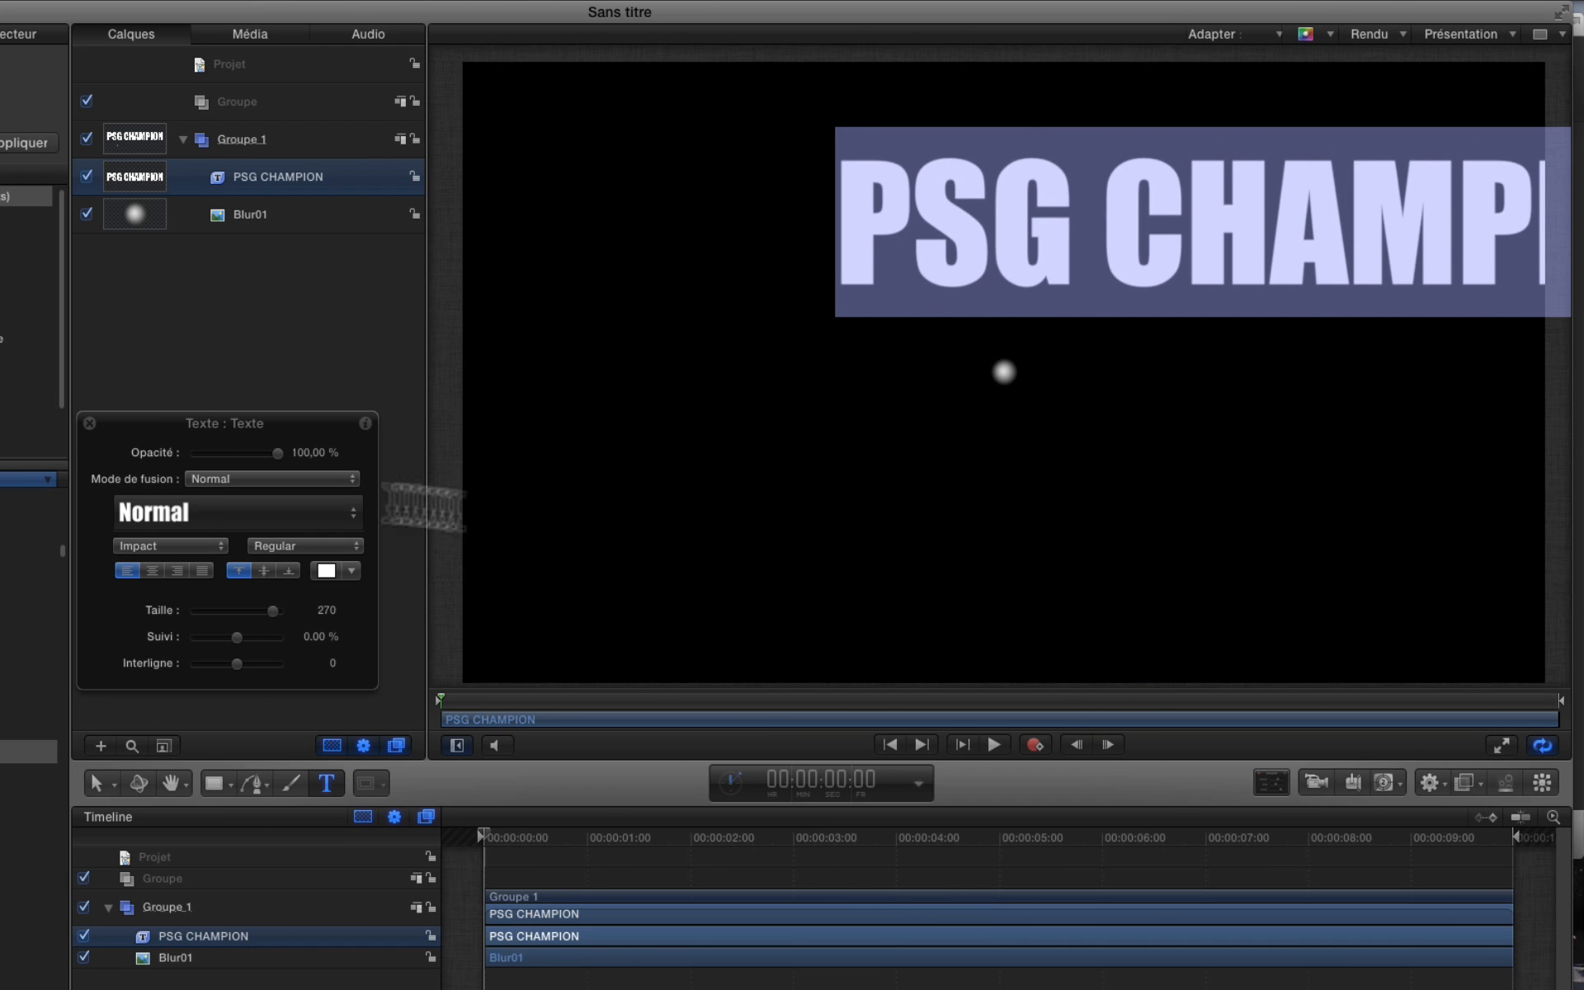
click(289, 221)
click(297, 183)
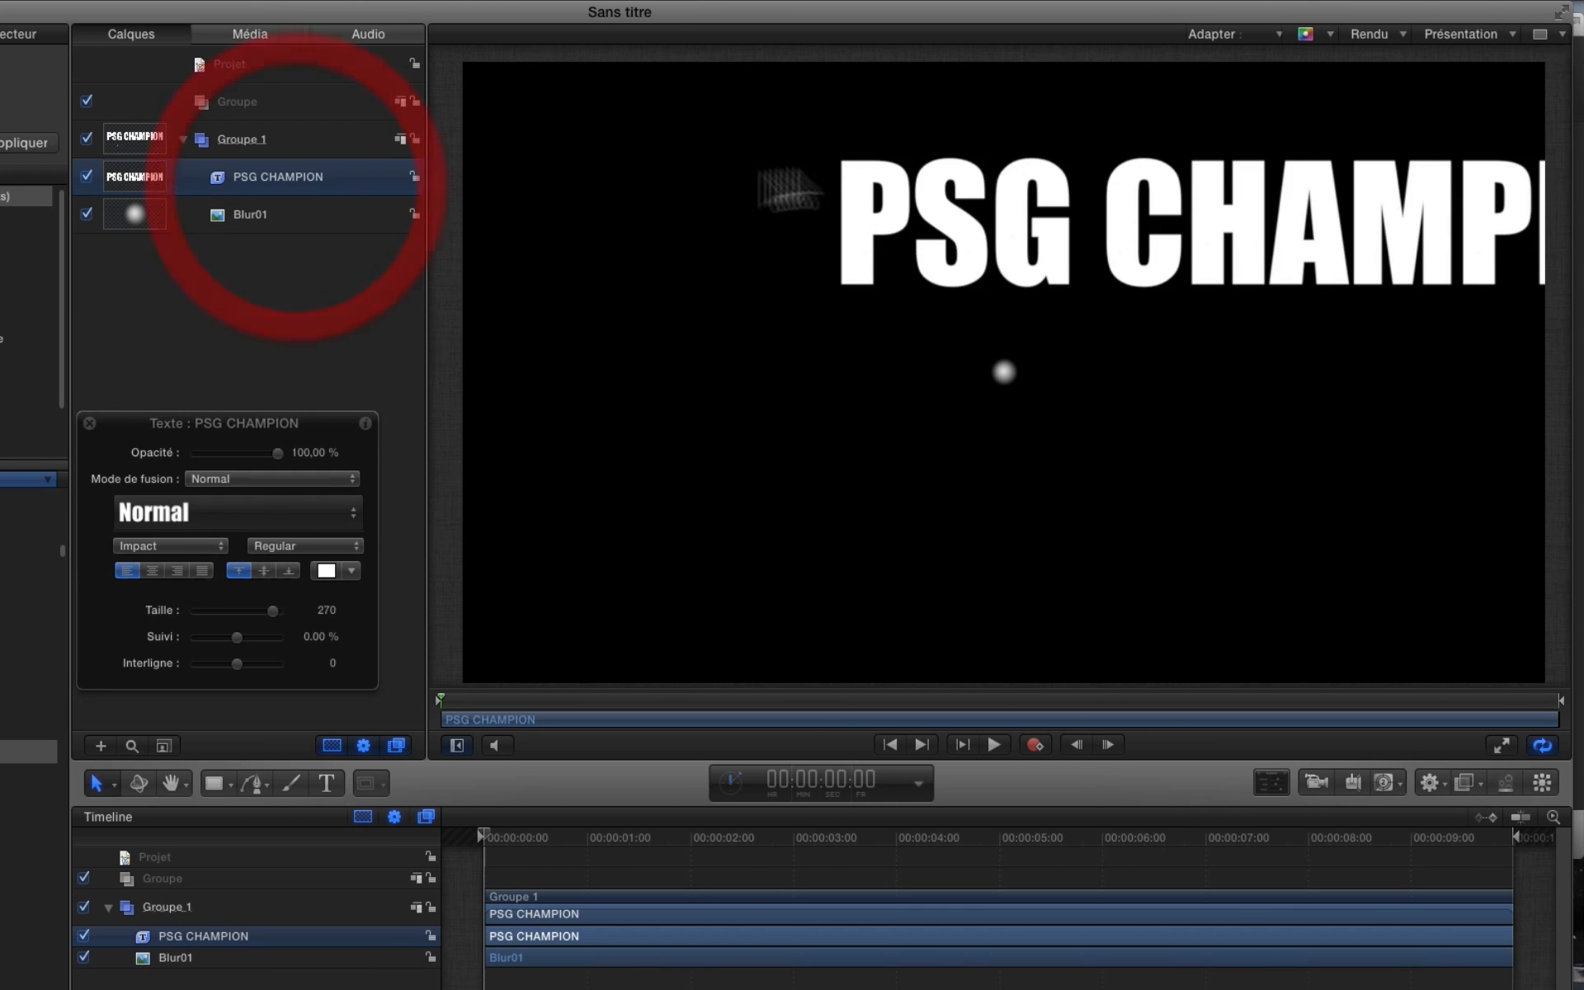
drag(947, 246, 805, 318)
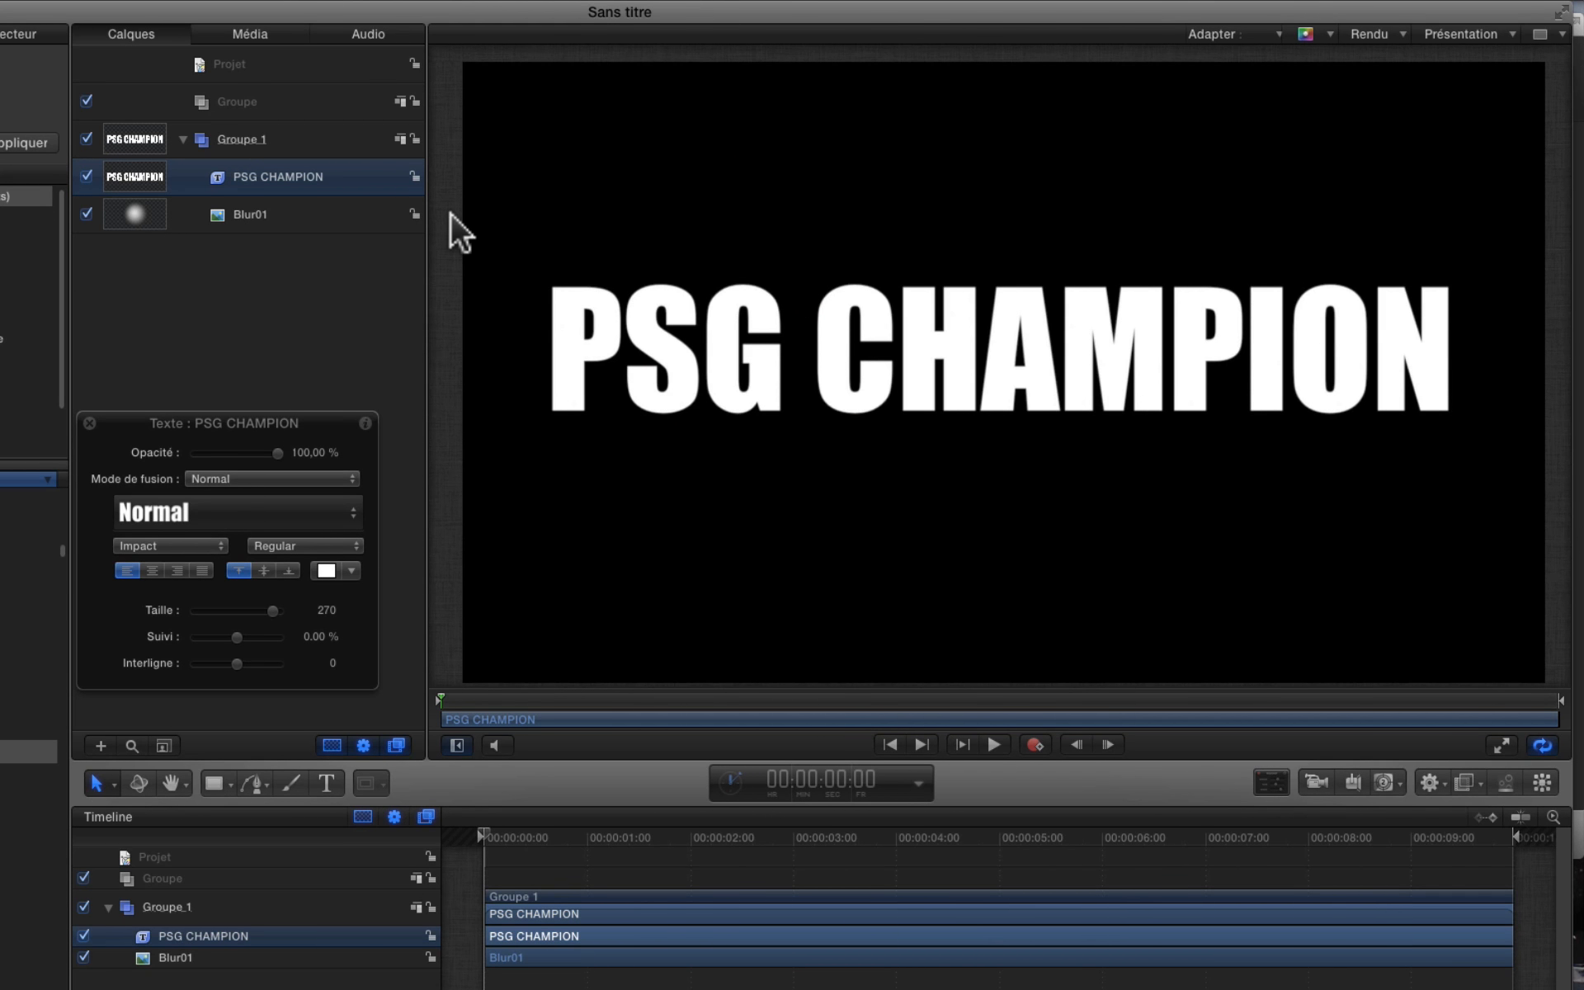
Create a replicator from the Blur01 image layer.
click(98, 179)
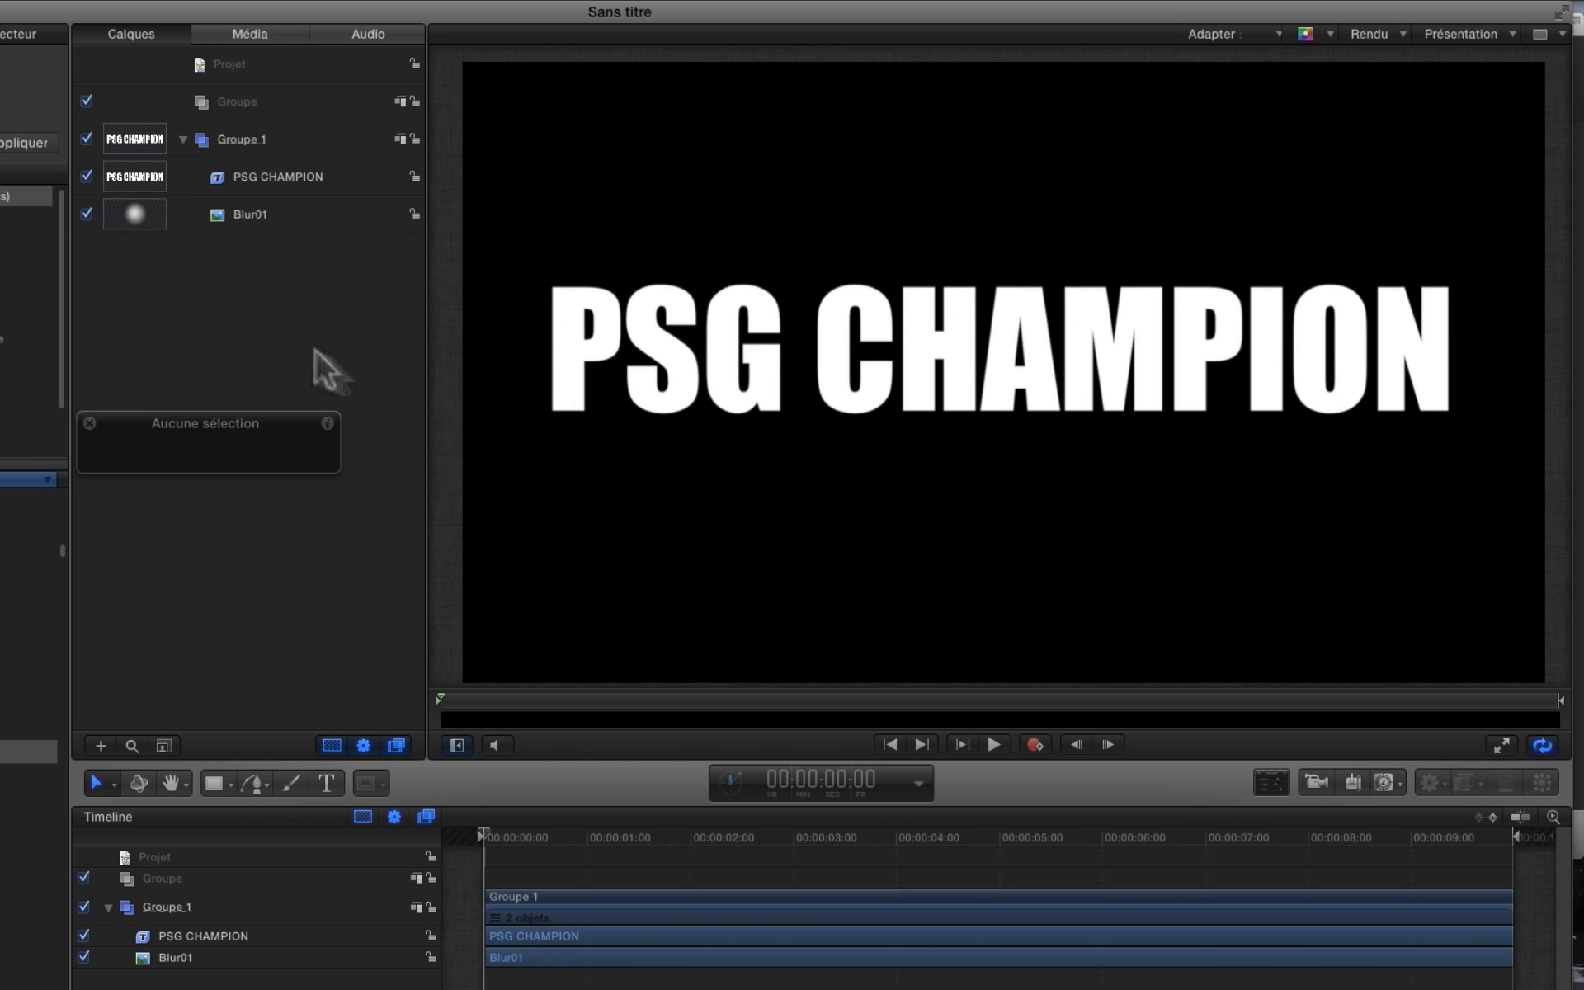
click(290, 212)
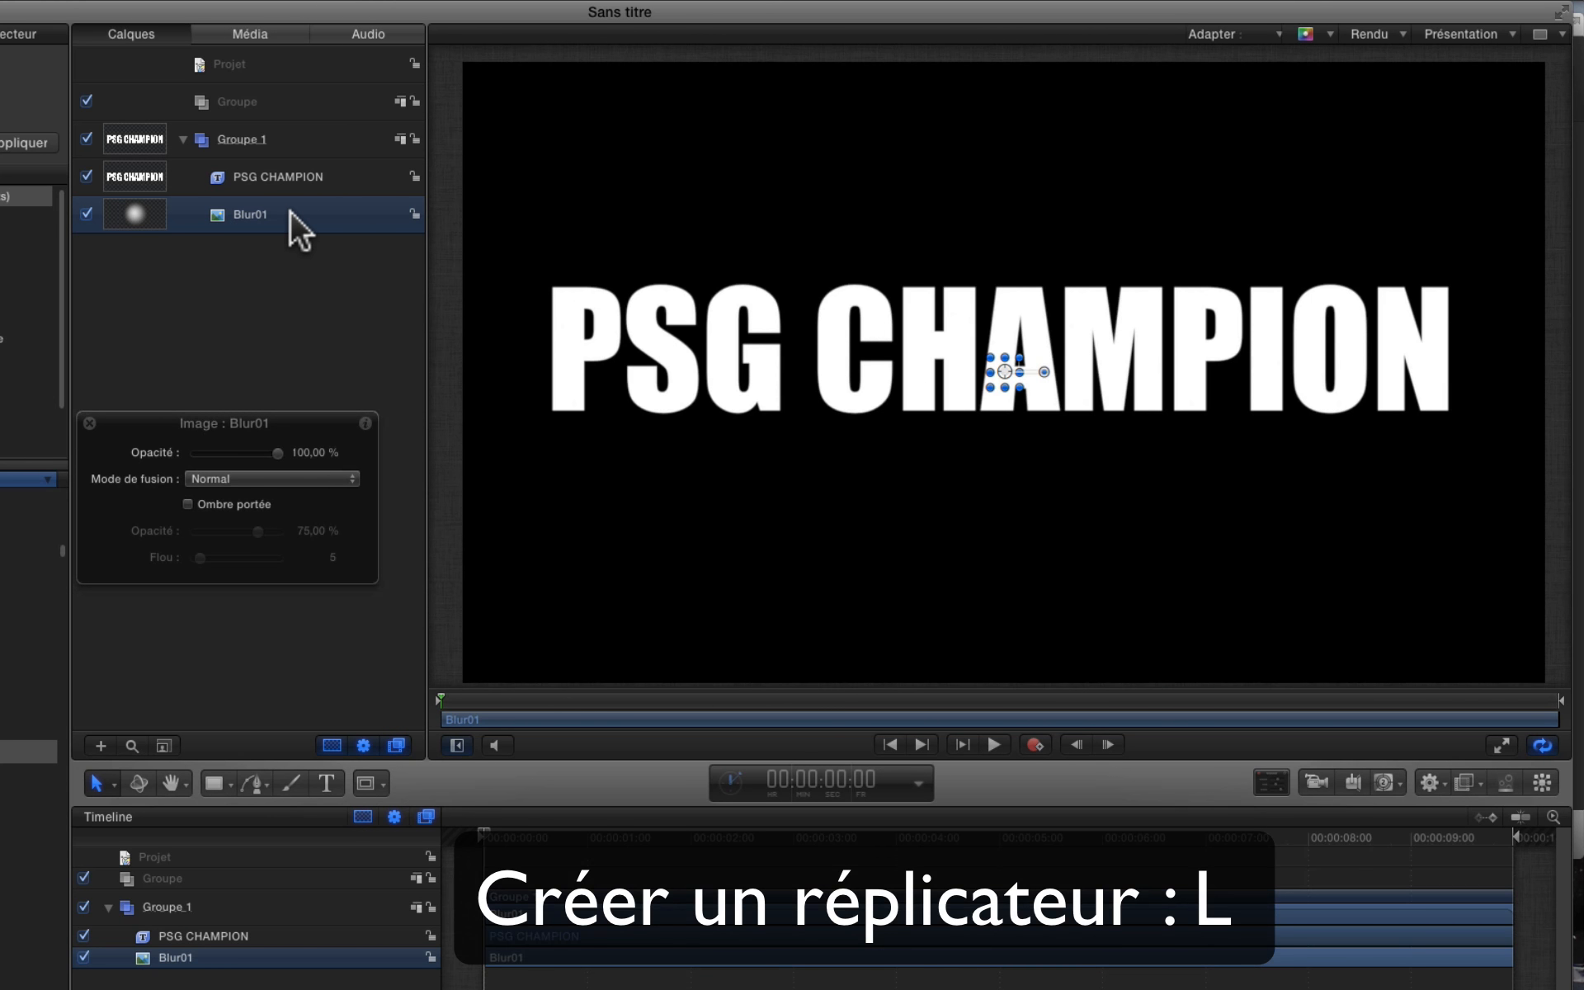
key(l)
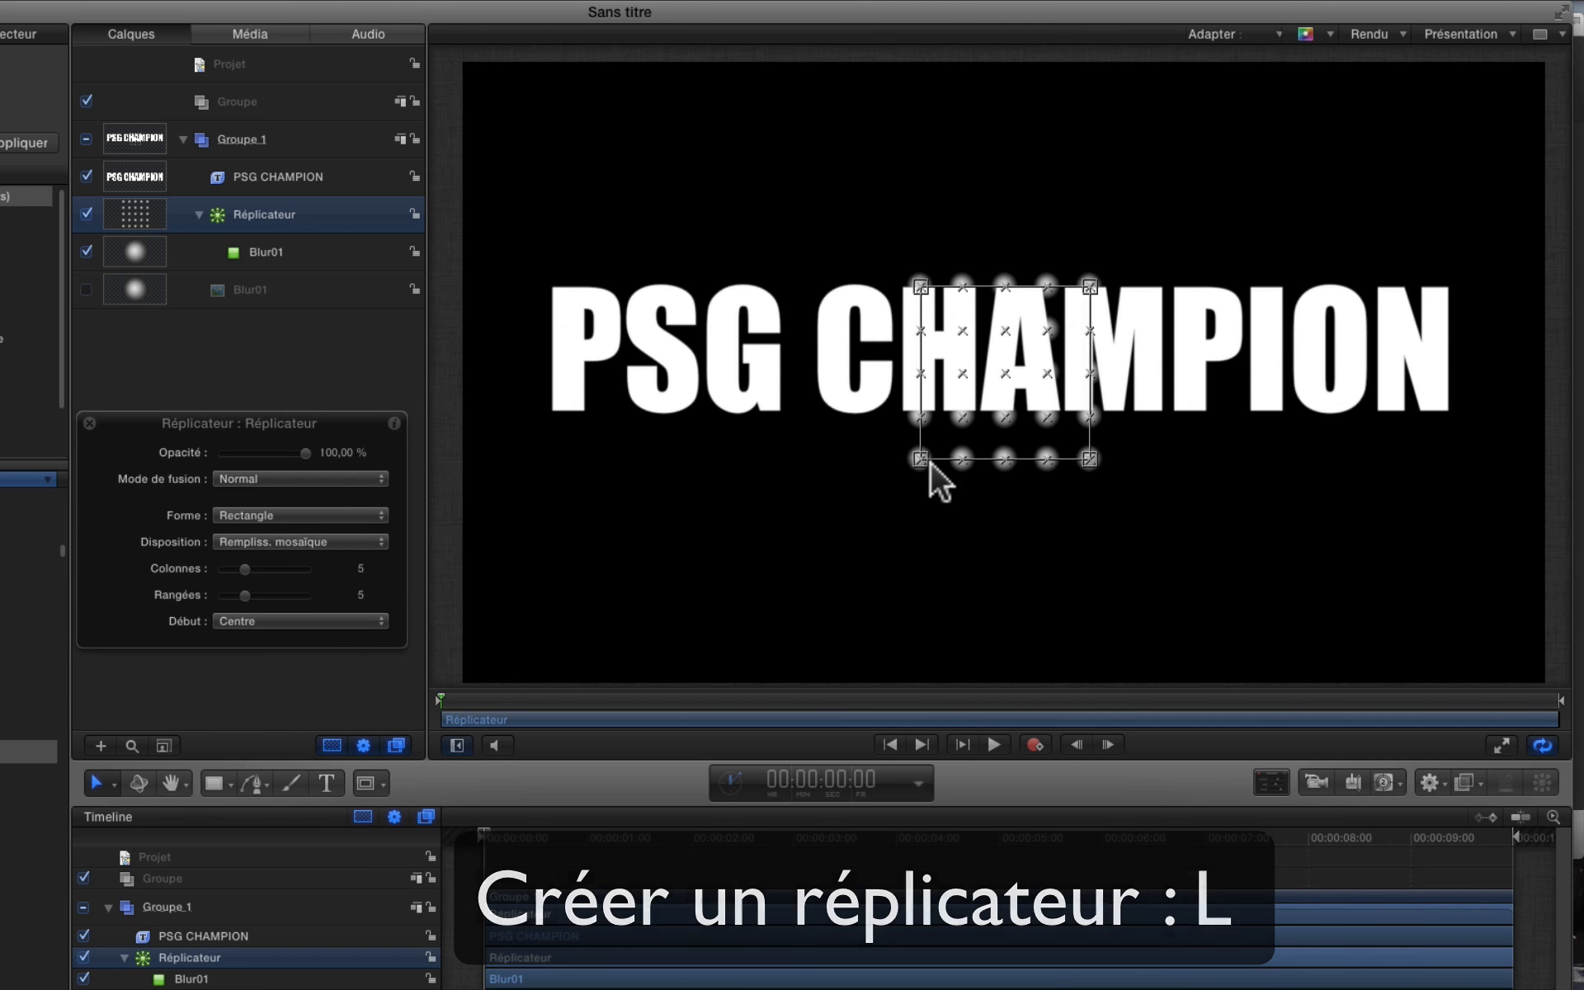
Stretch the replicator's rectangle to span the full canvas width and surround the PSG CHAMPION text.
drag(926, 469, 485, 488)
drag(484, 258, 459, 249)
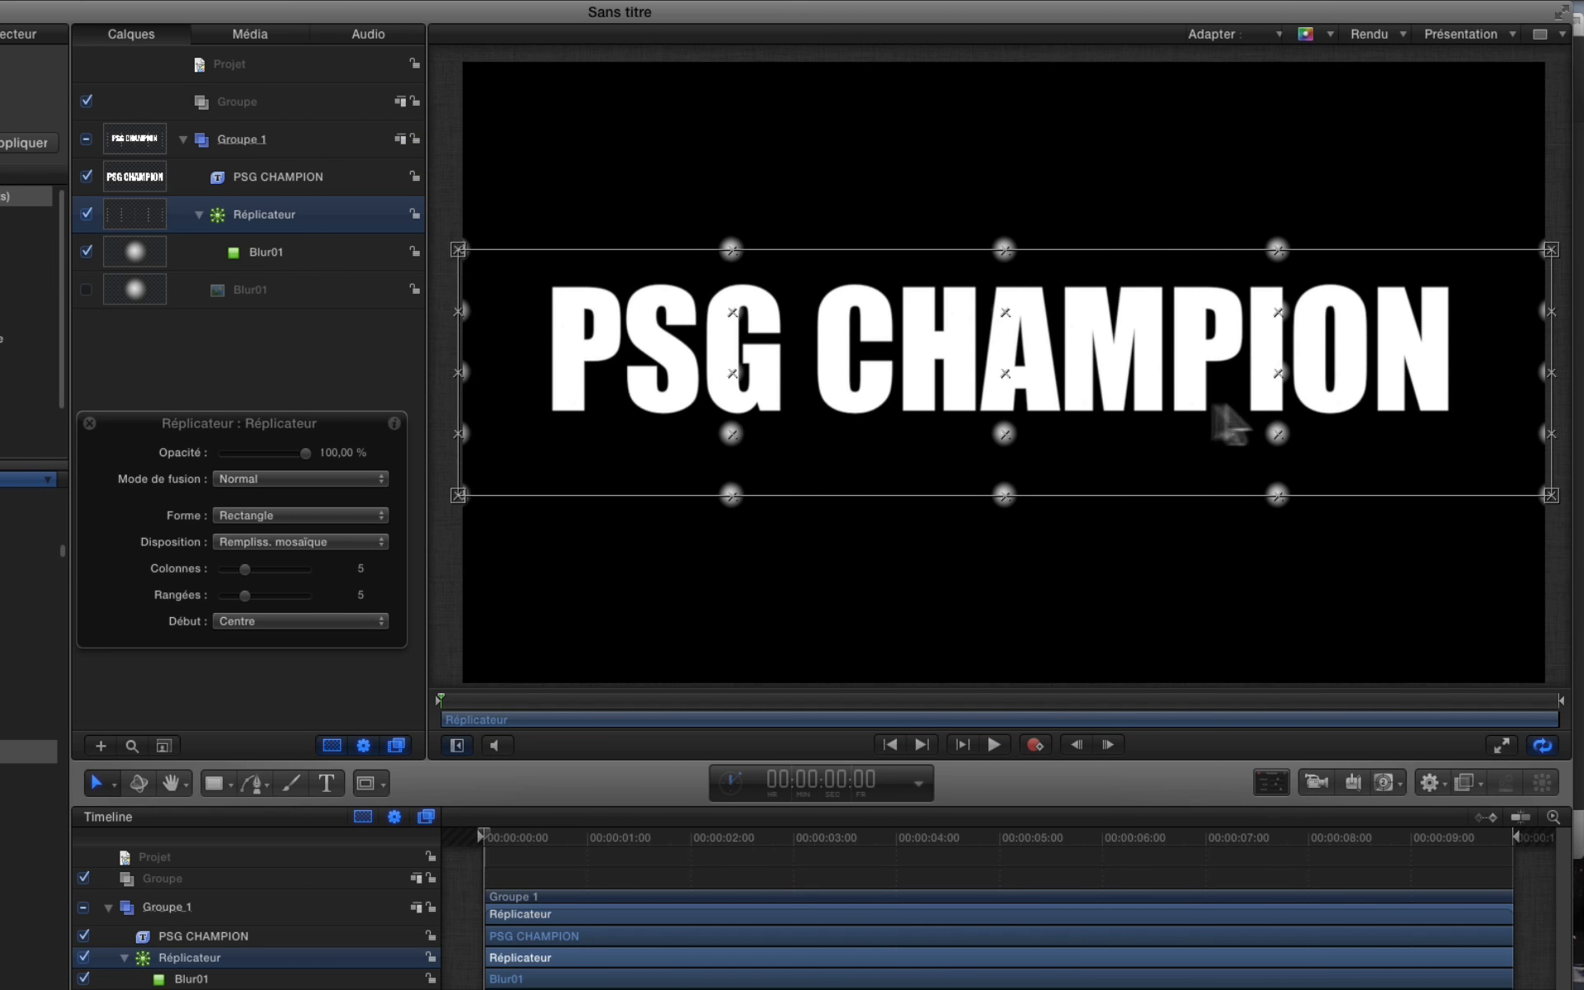
drag(1176, 410, 1174, 389)
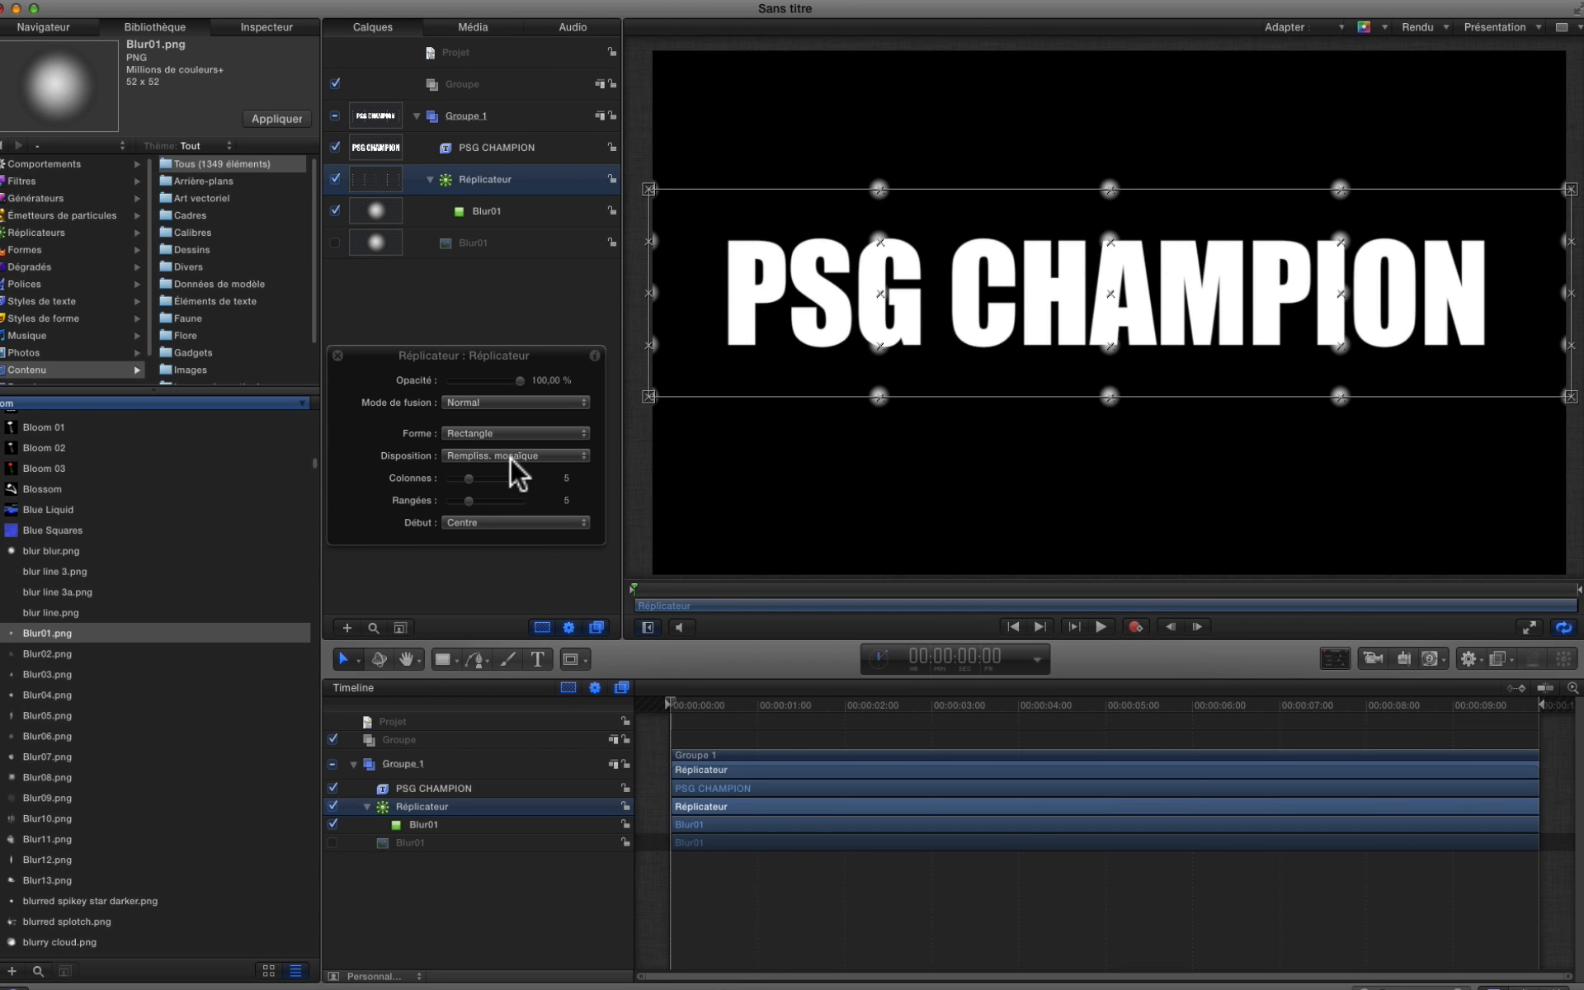
Set the replicator to 50 columns and 10 rows, and hide the canvas overlays (incrustations).
drag(468, 478, 551, 479)
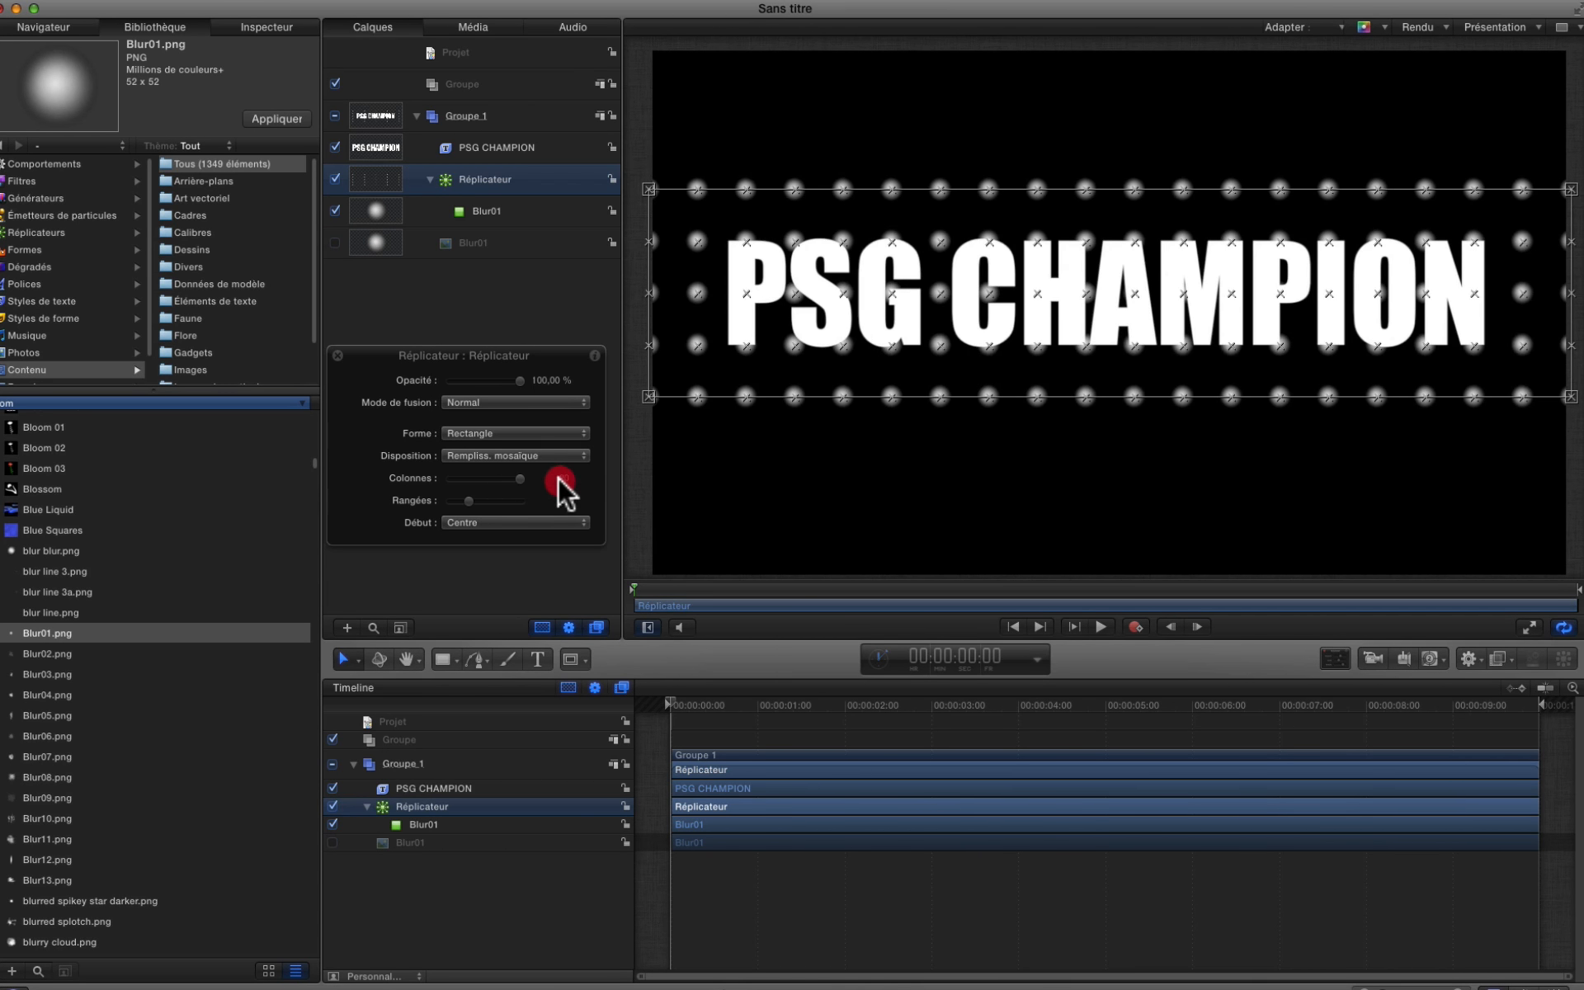
click(266, 28)
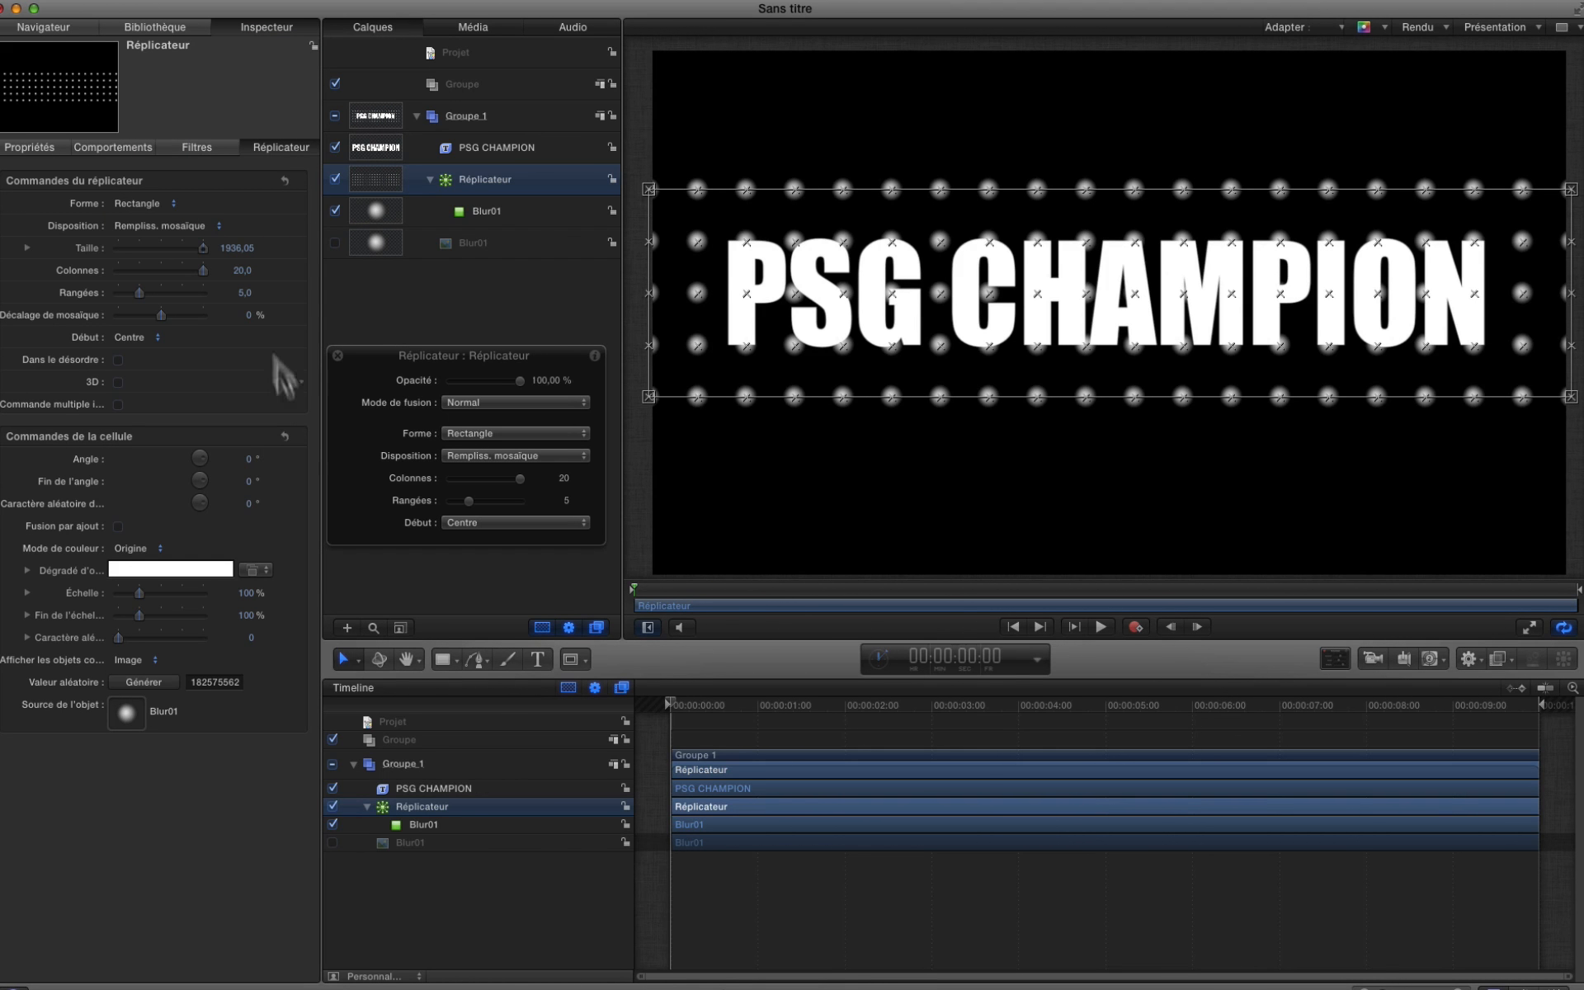
drag(244, 271, 268, 270)
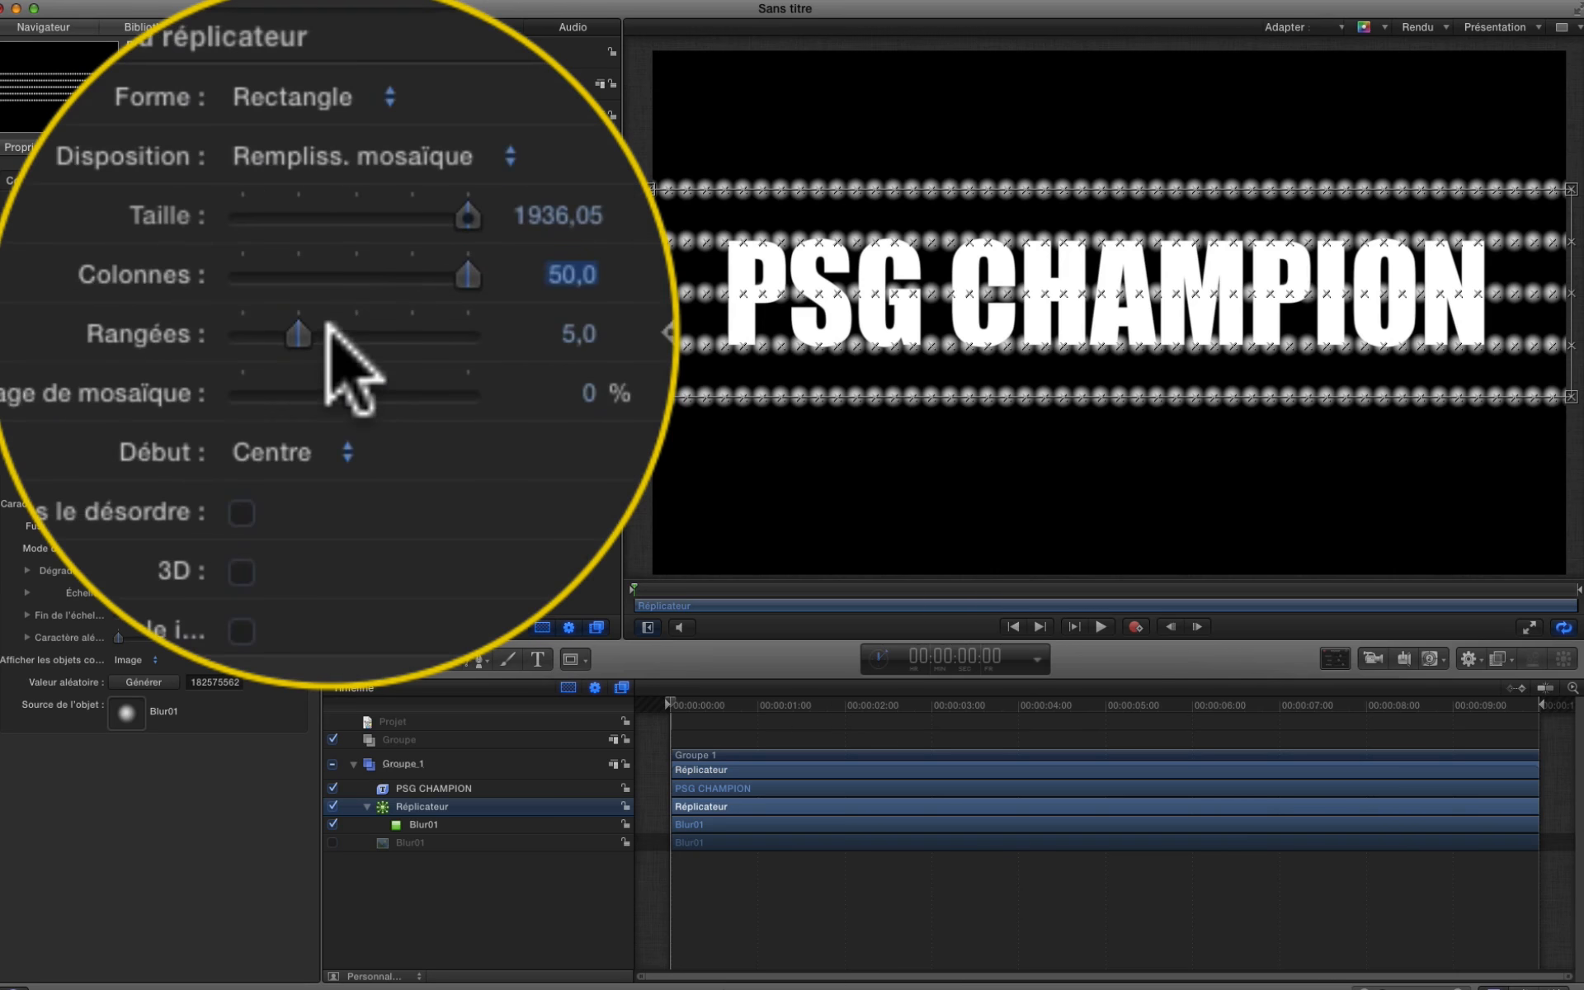
click(134, 290)
drag(135, 290, 154, 294)
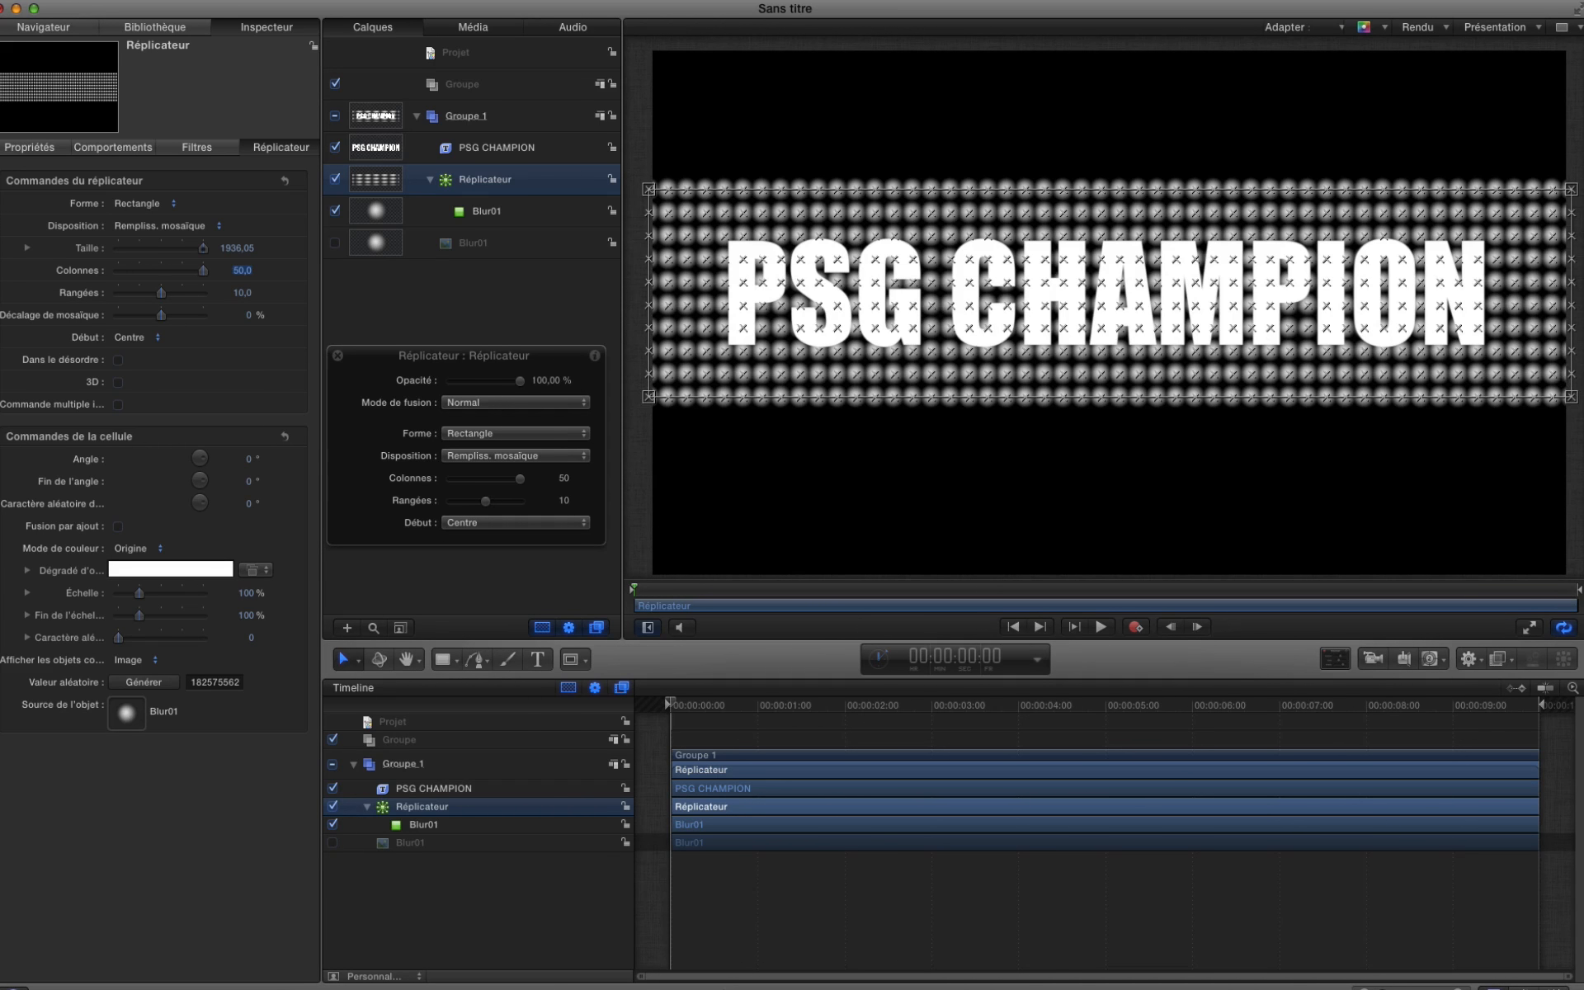
click(1538, 24)
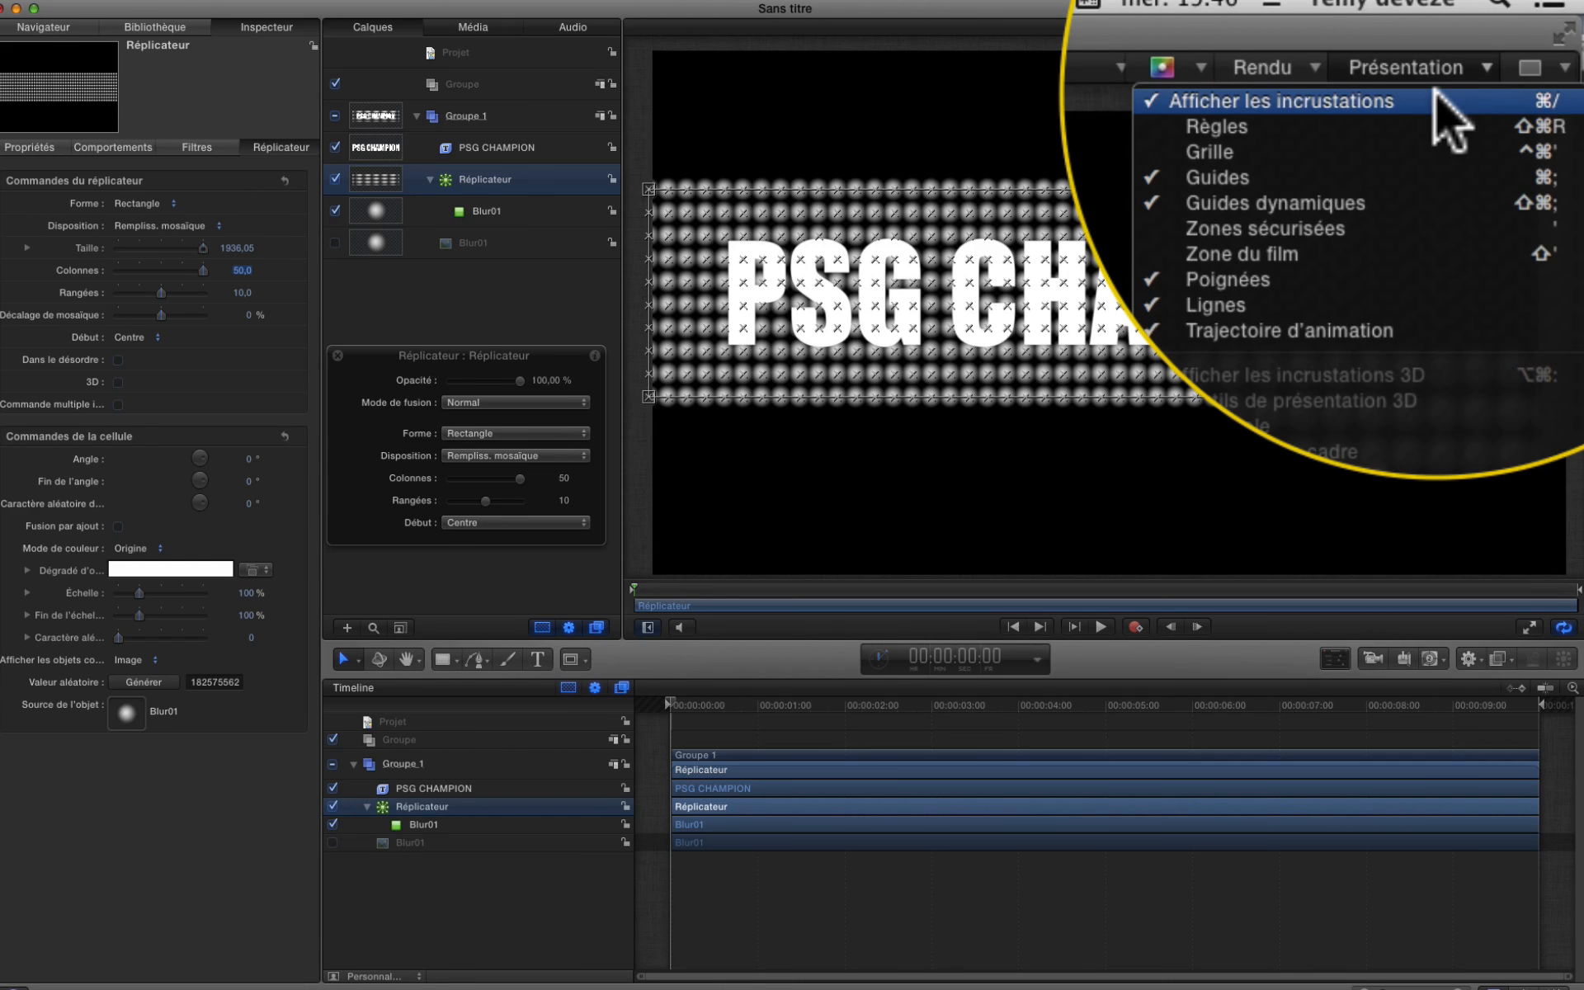
click(1440, 99)
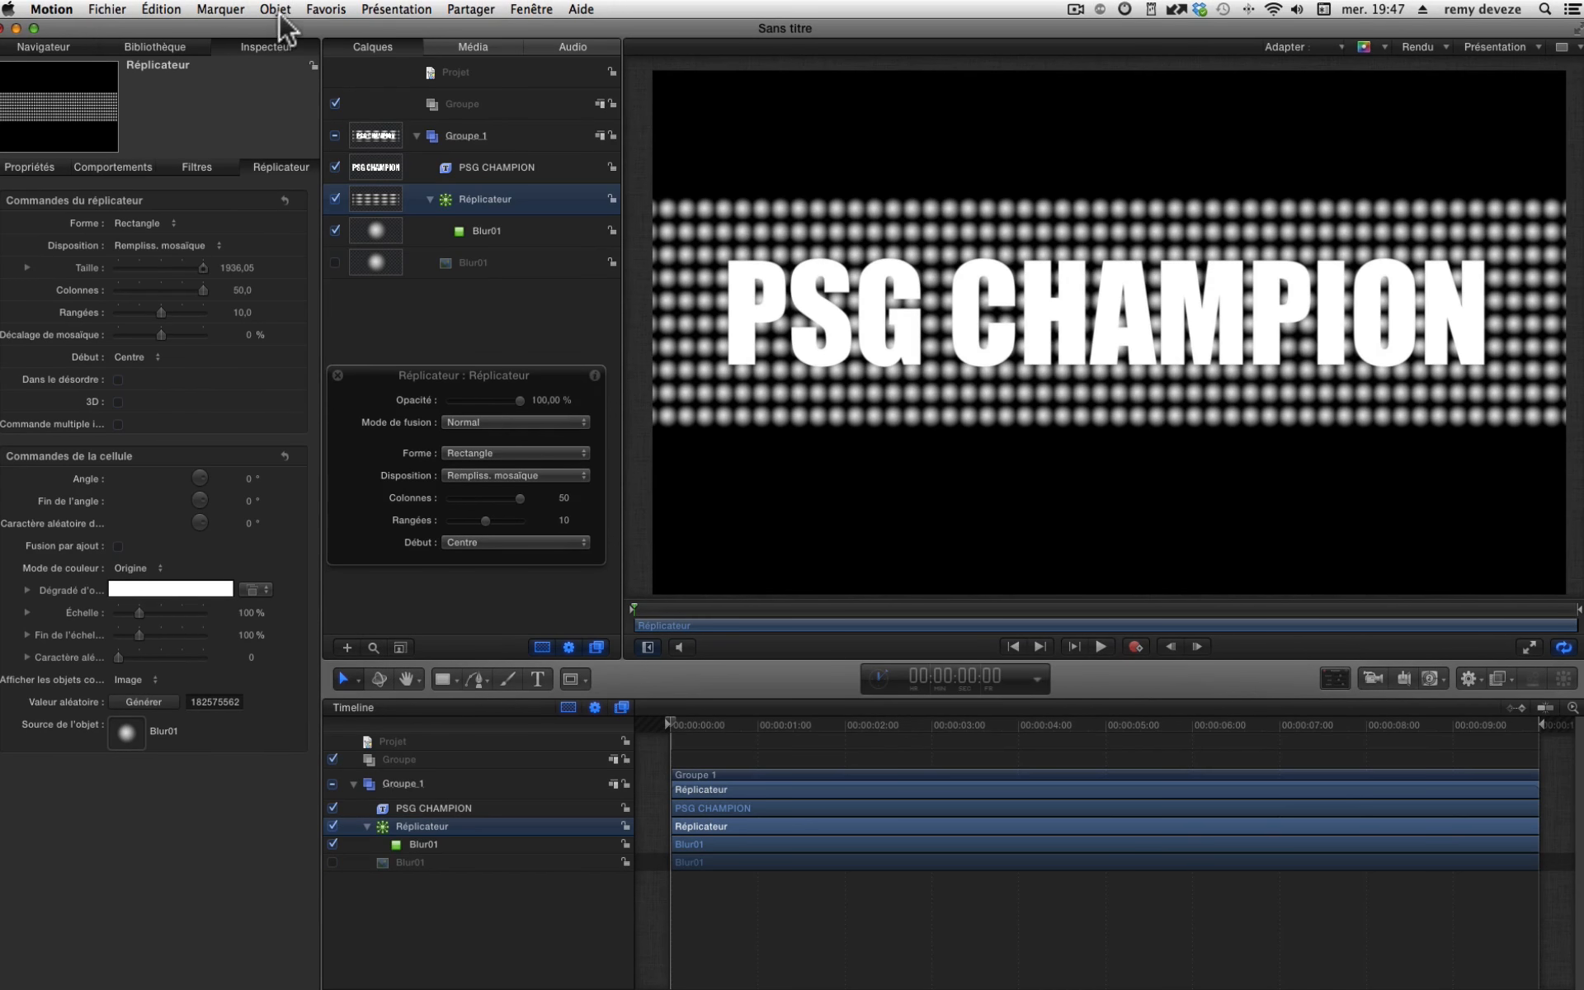
Try an image mask on the replicator with the PSG CHAMPION text as its source, and delete the mask.
click(276, 10)
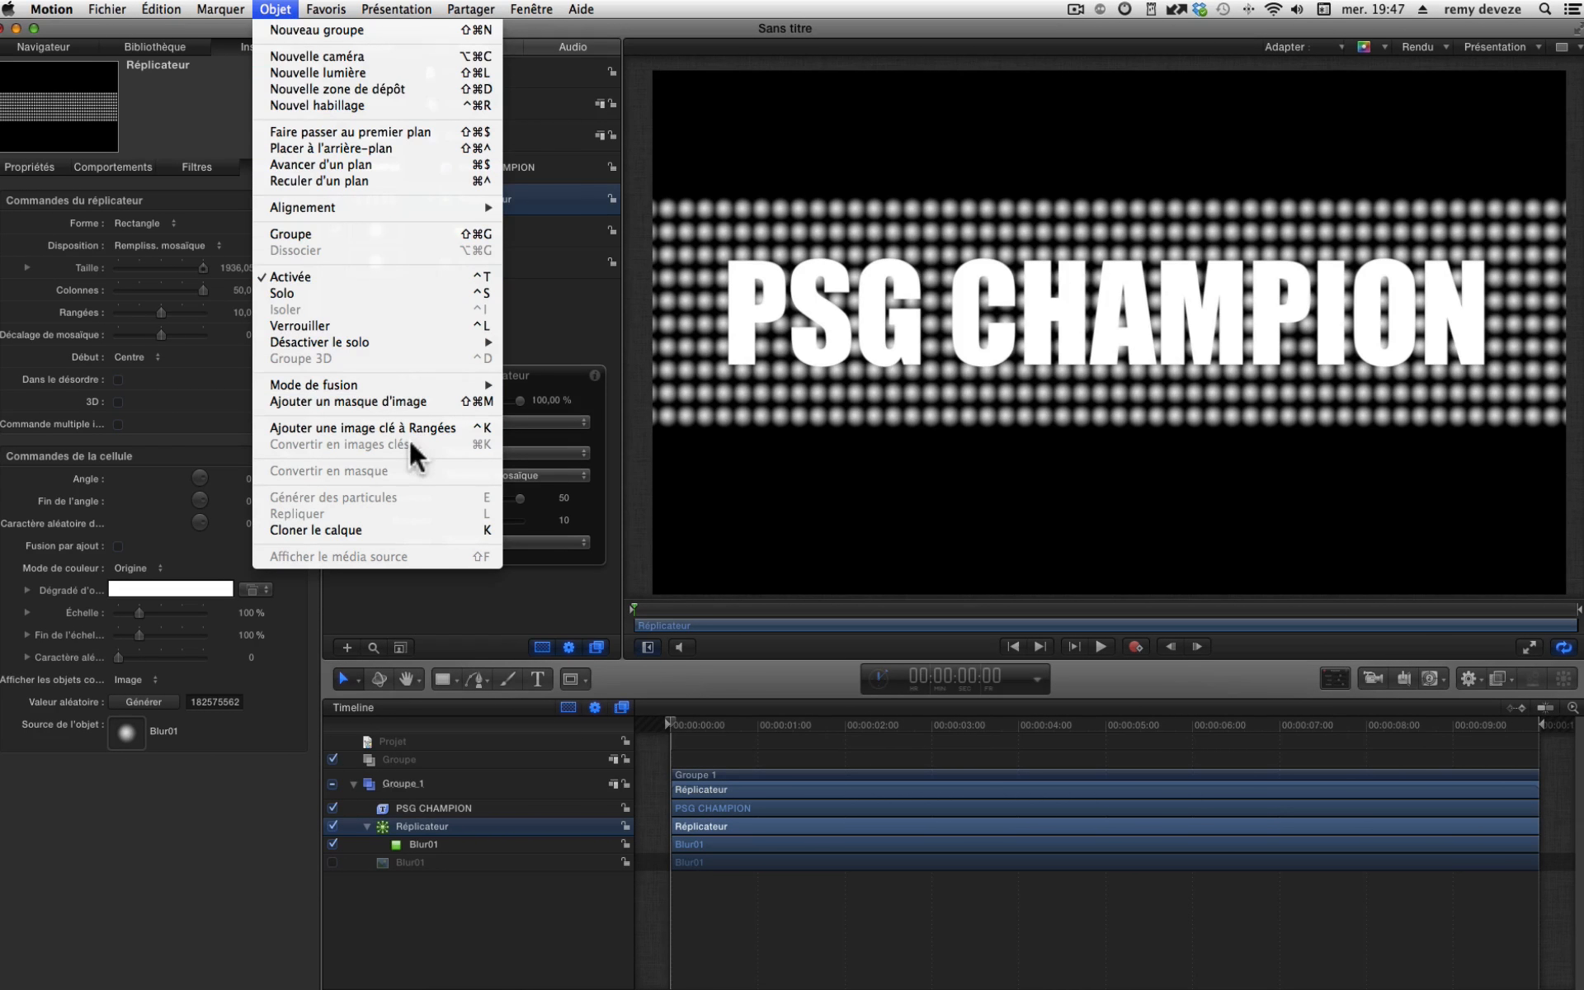
click(388, 401)
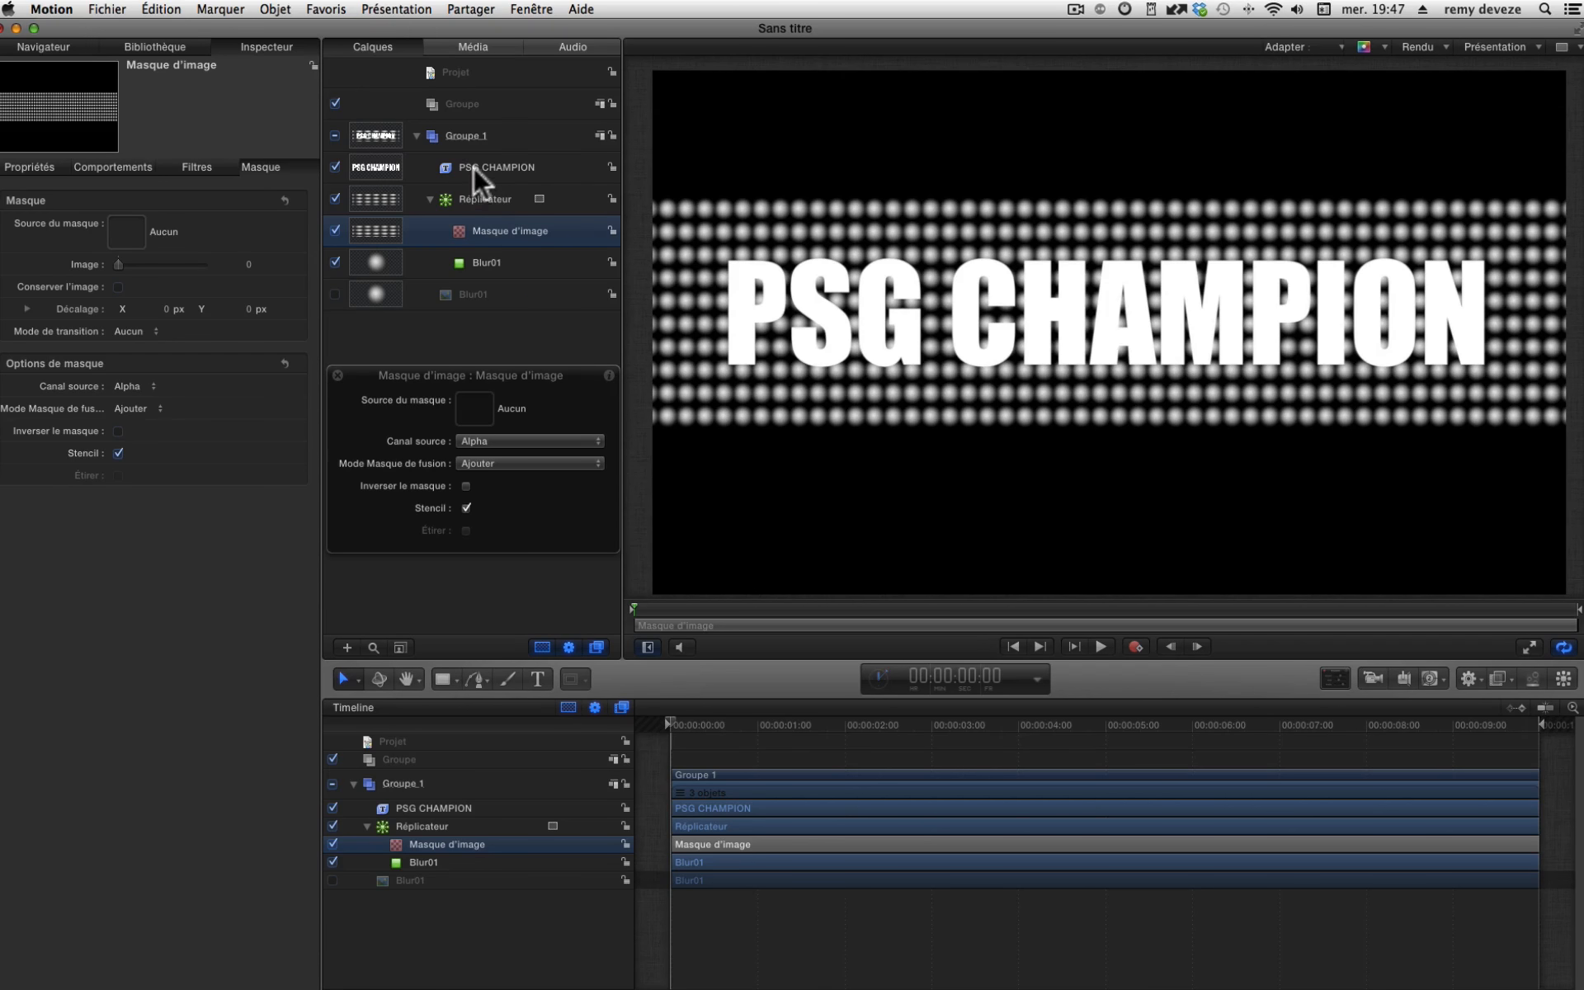
drag(482, 162, 486, 231)
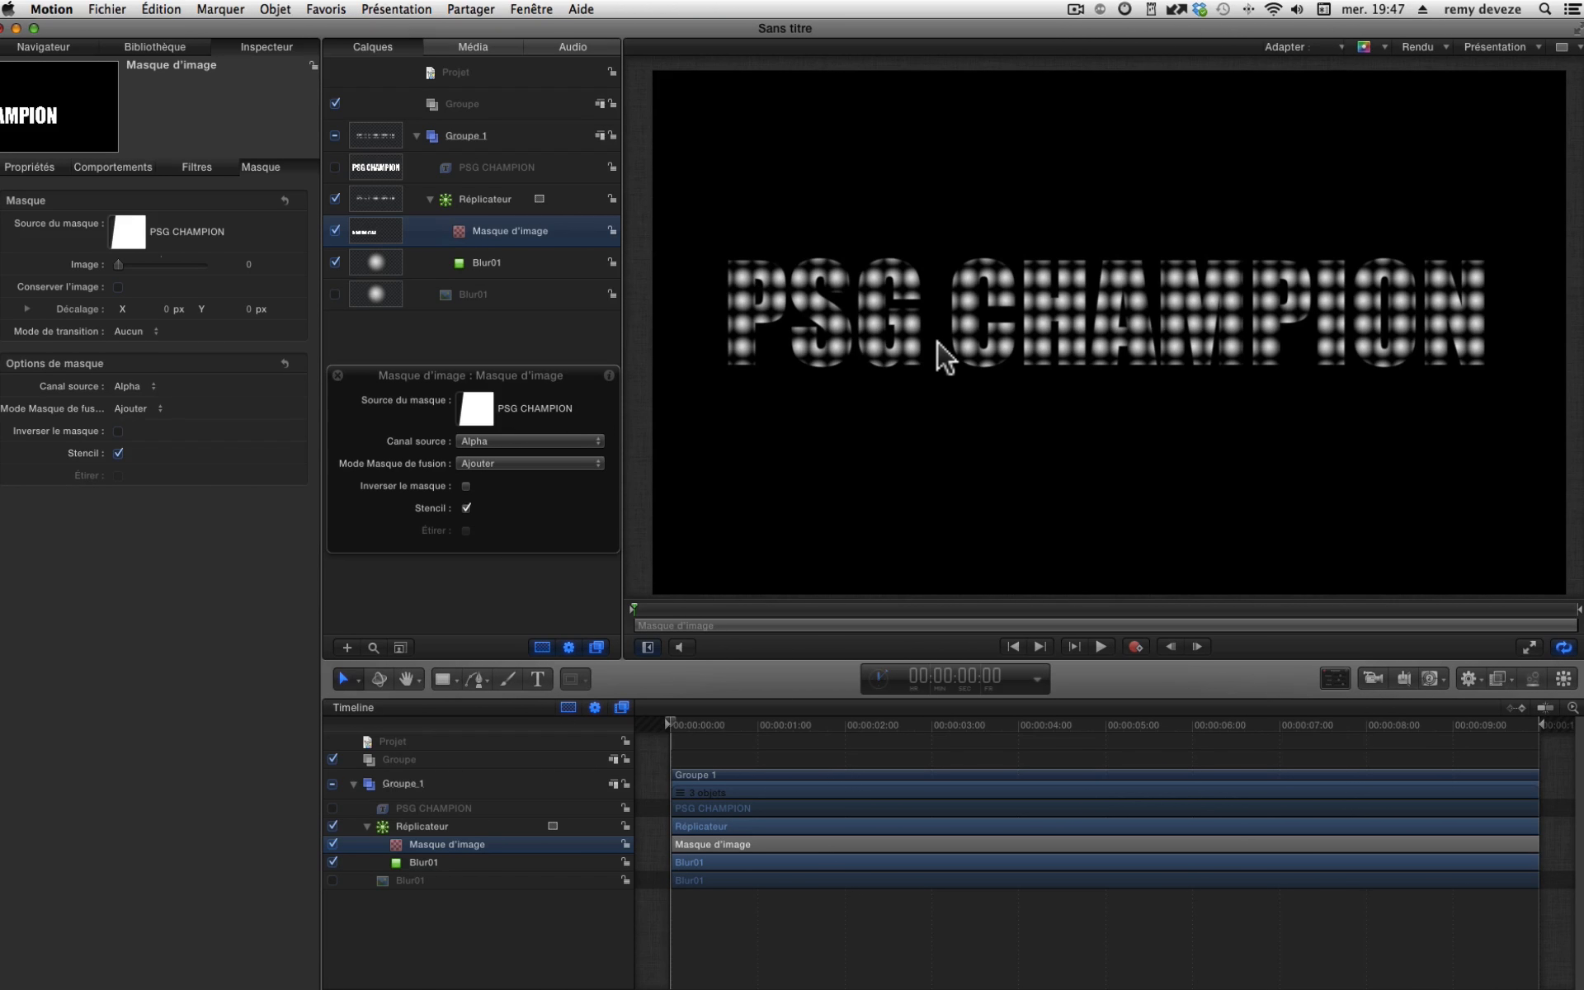
key(BackSpace)
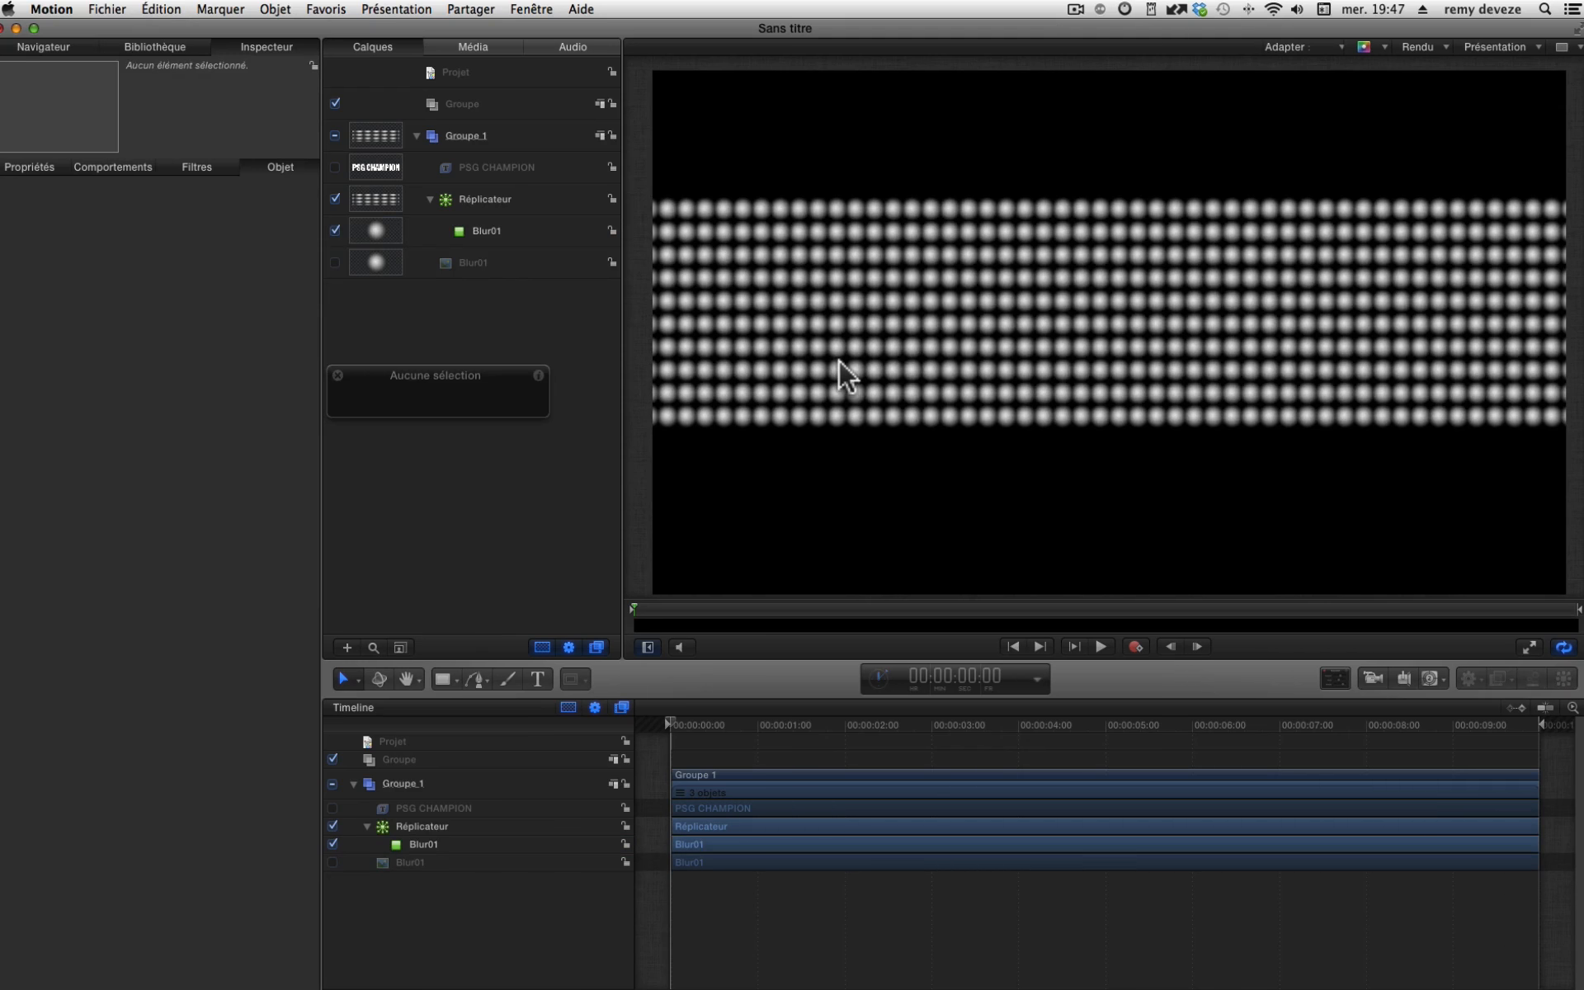
Set the replicator's shape to Image with the PSG CHAMPION text as image source, and reduce its cell scale to 65 %.
click(512, 200)
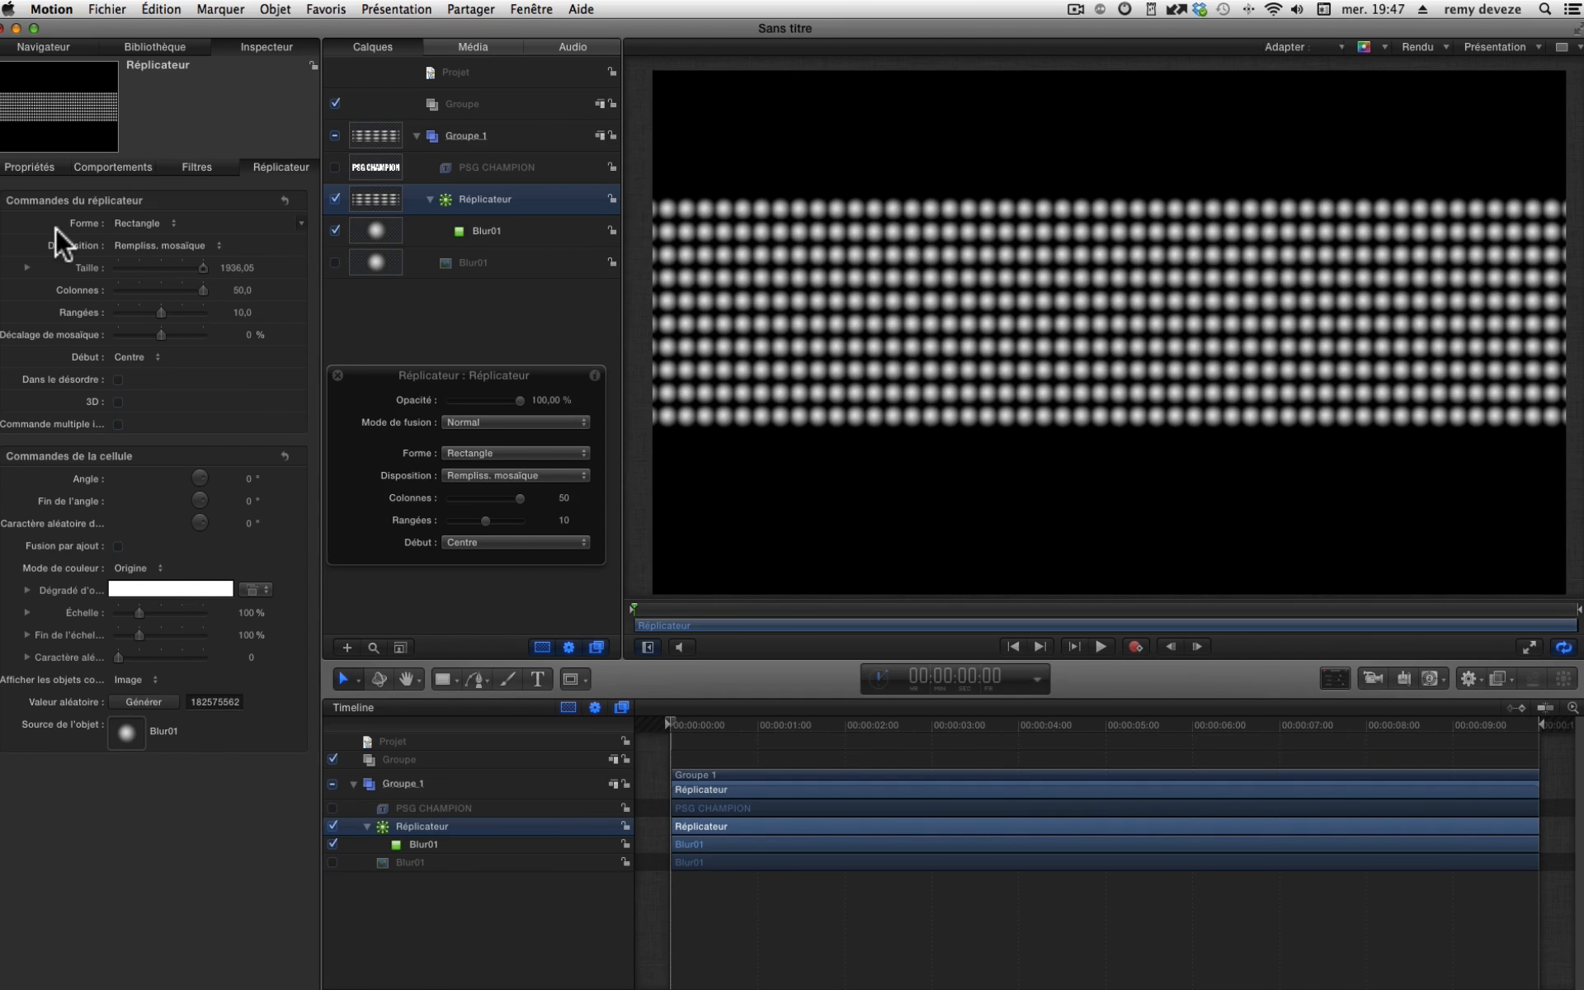
click(167, 225)
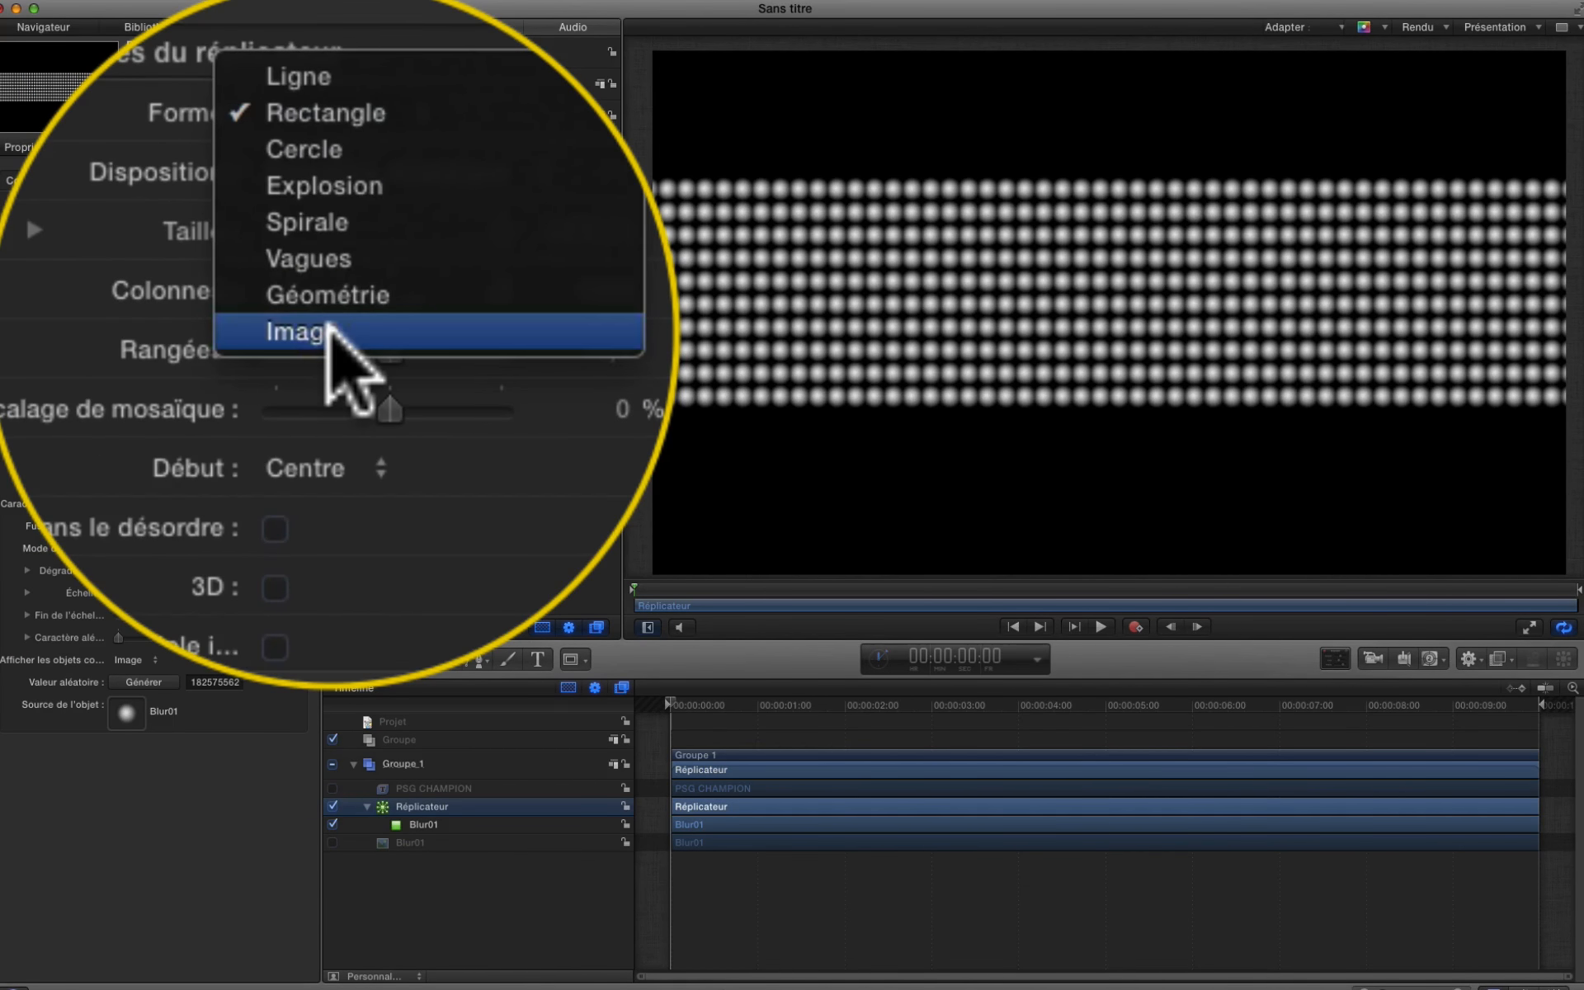
click(330, 328)
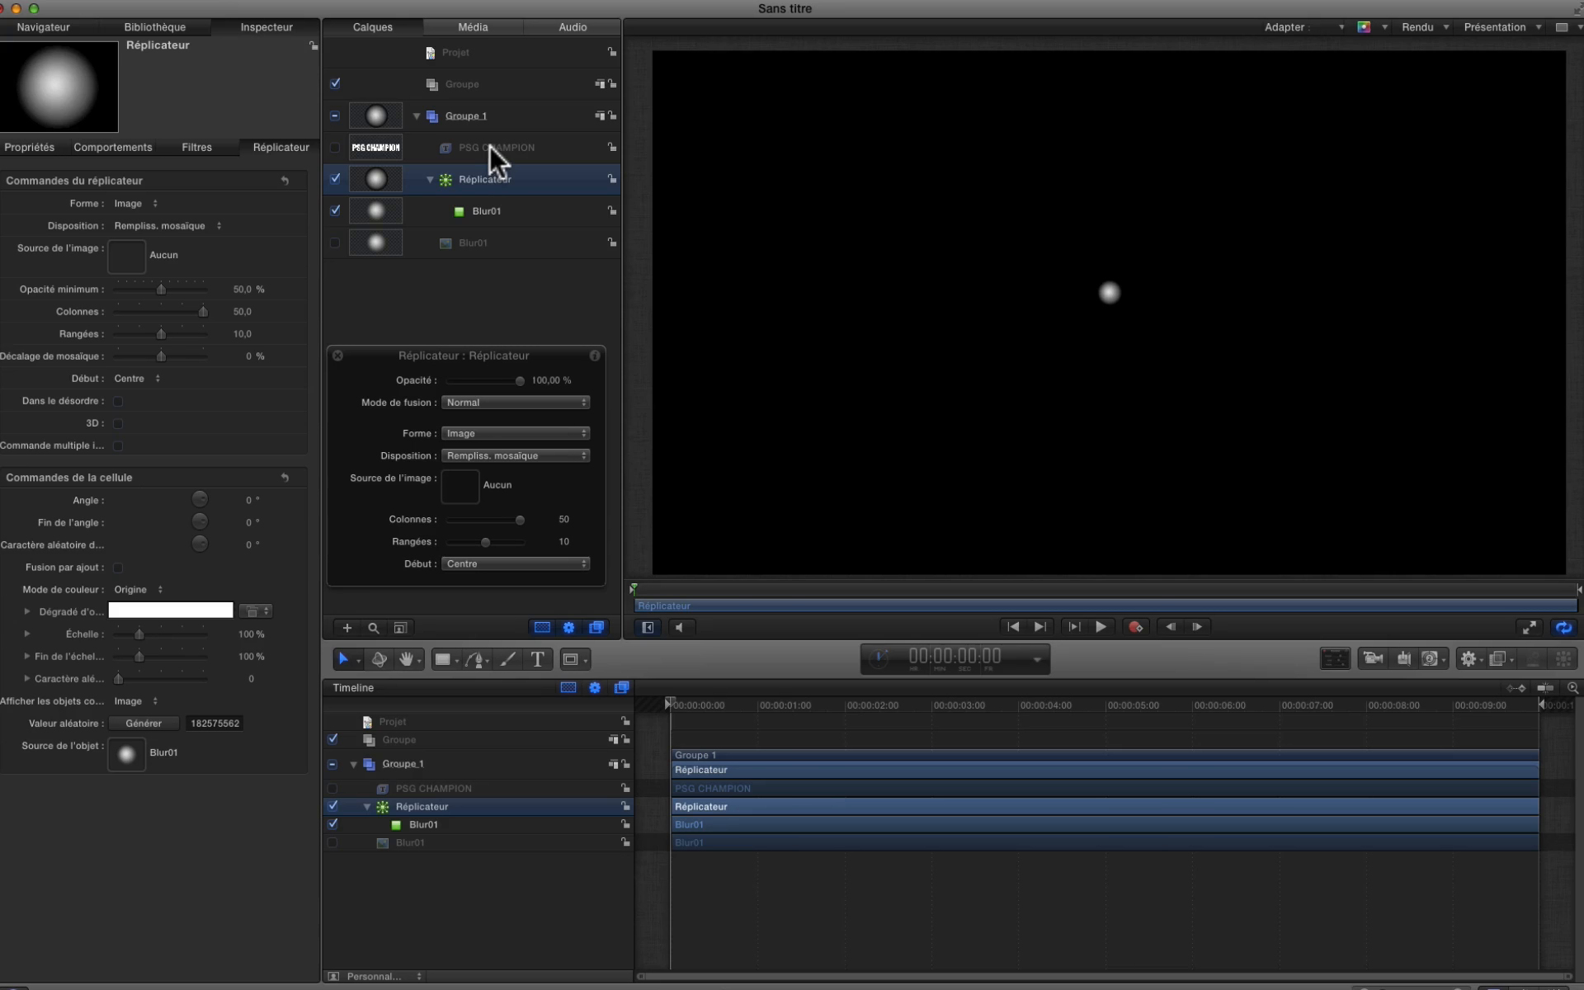
drag(489, 145, 111, 259)
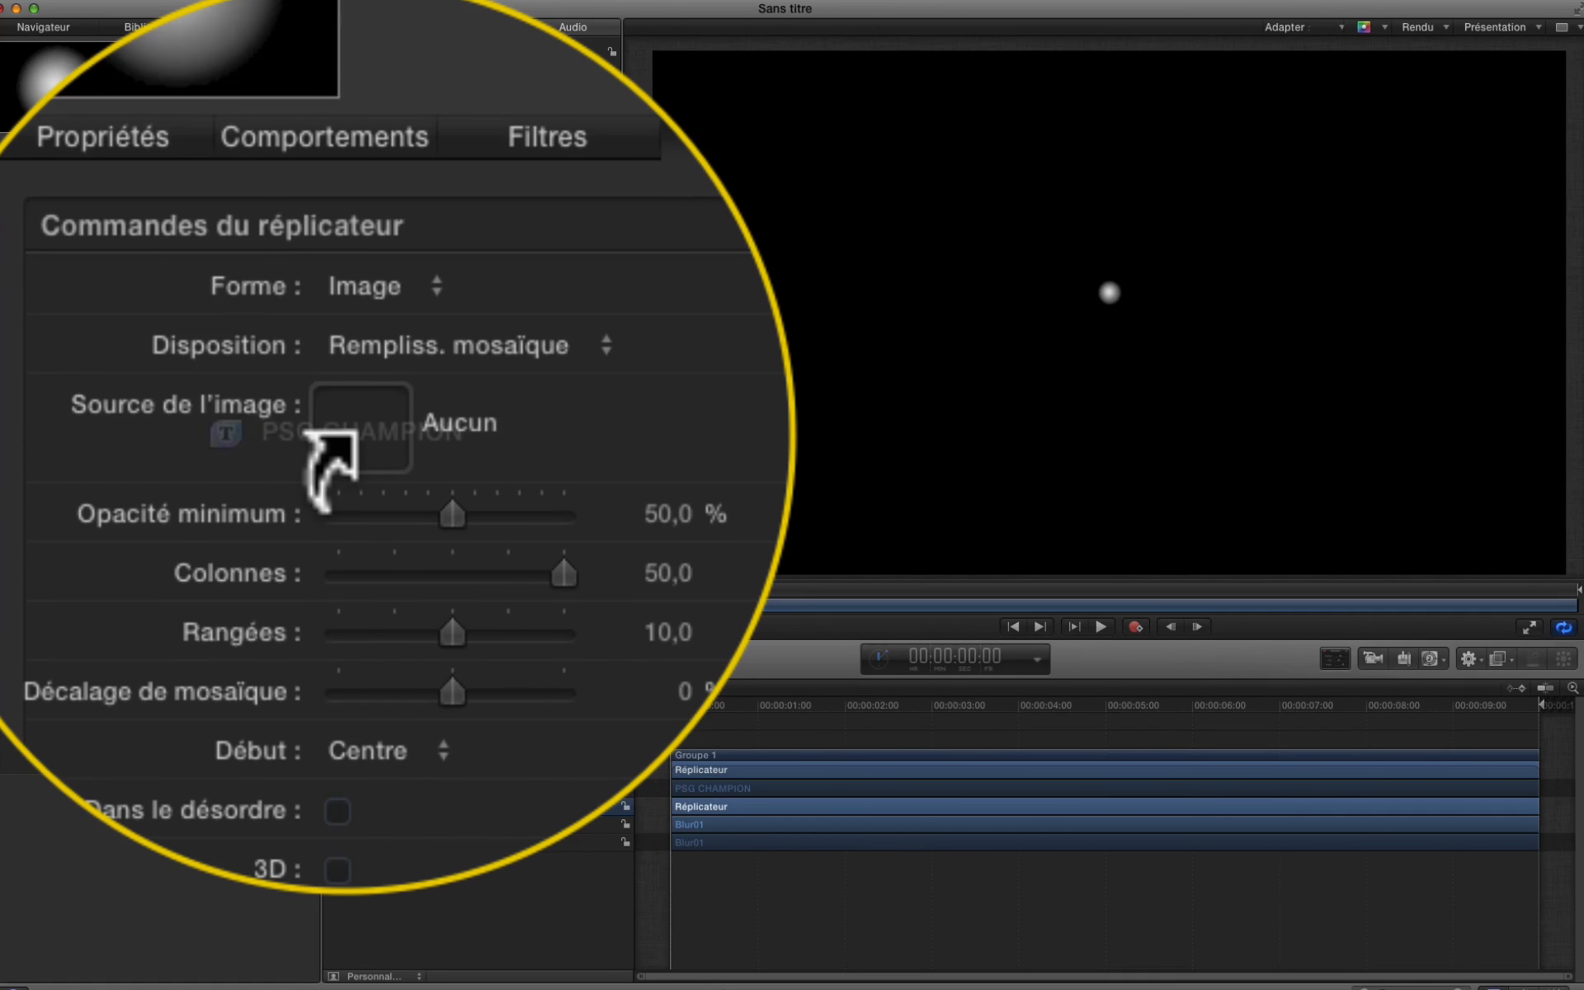
drag(314, 433, 324, 429)
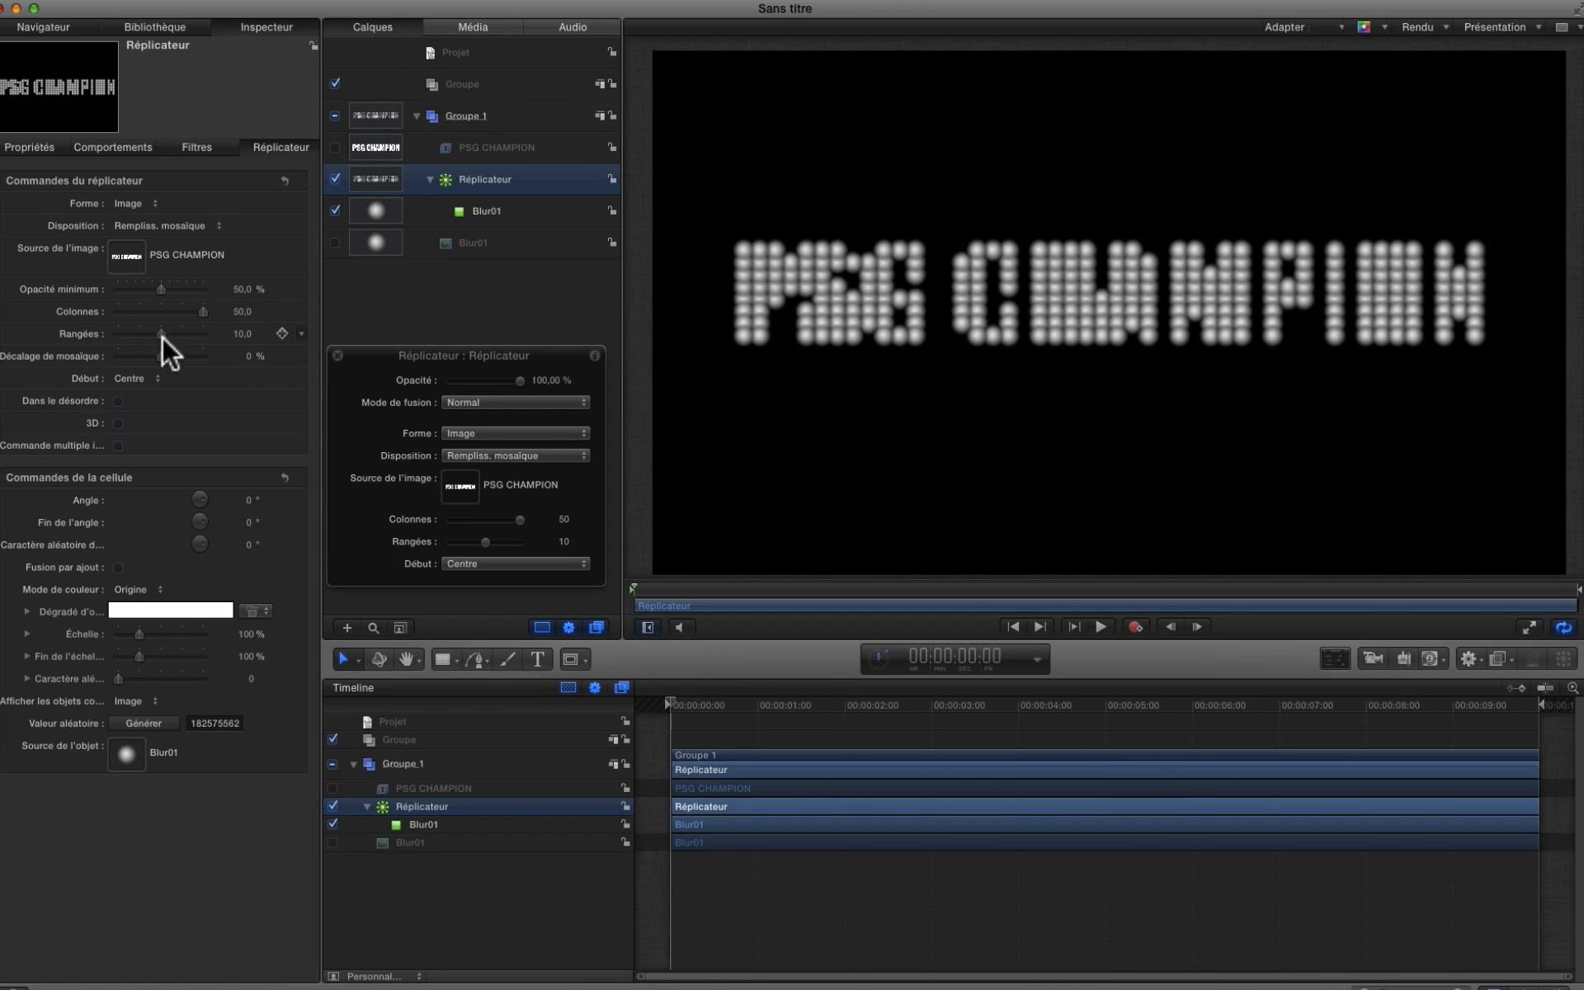
drag(136, 637, 130, 632)
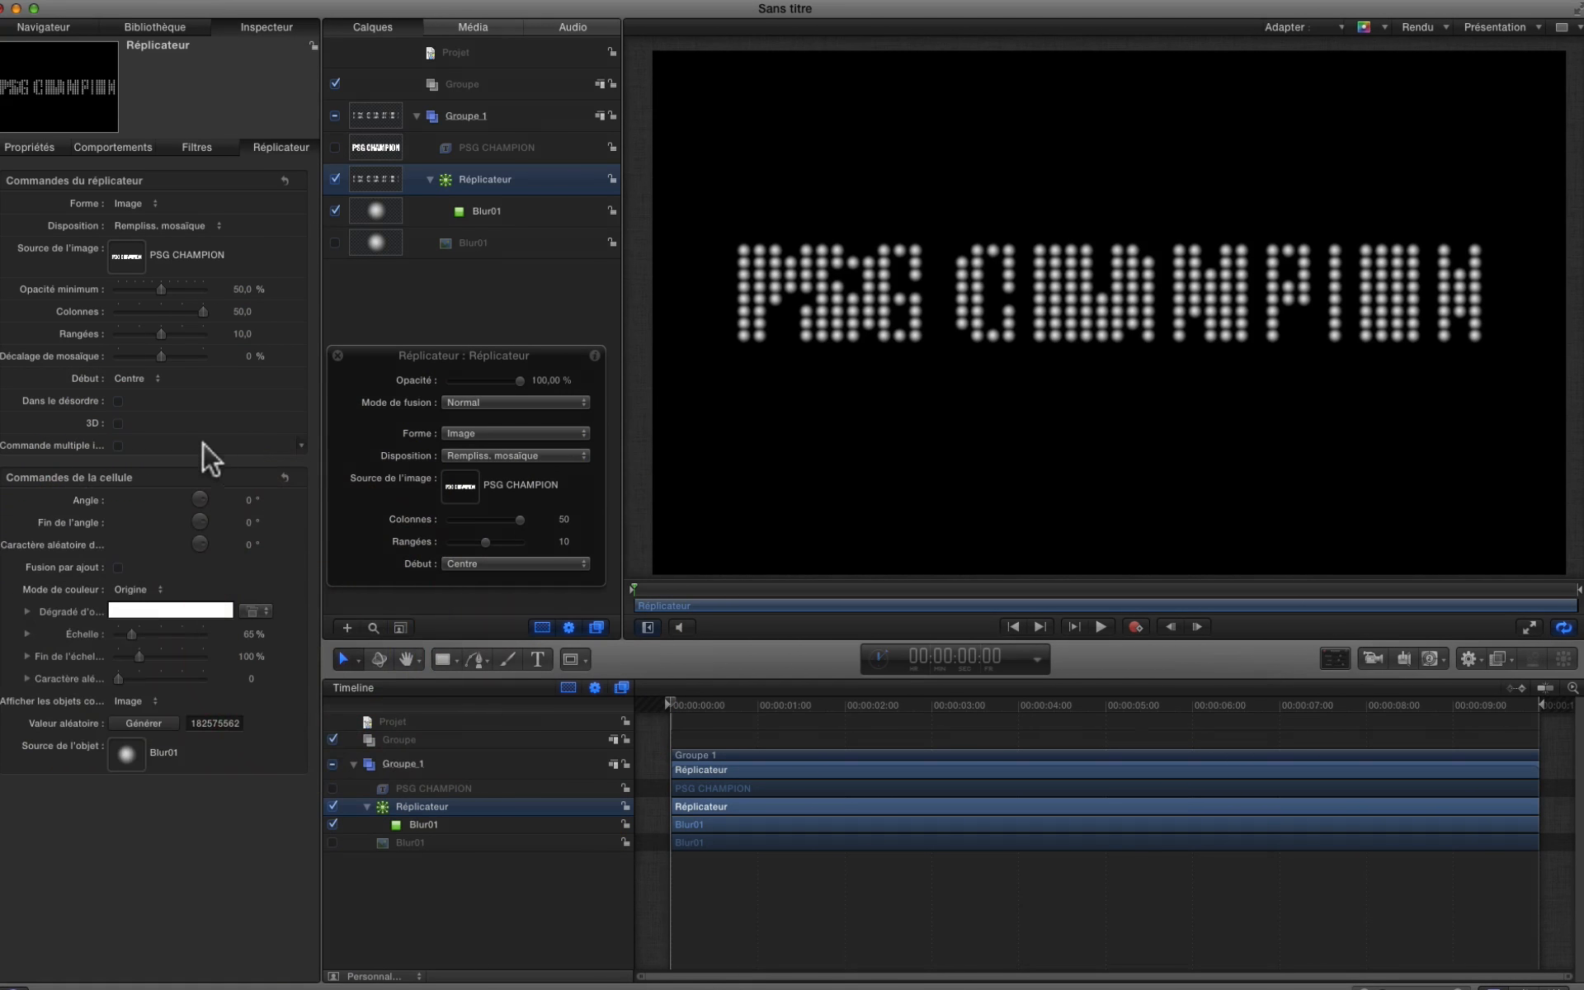
Set the PSG CHAMPION replicator to 85 columns and 13 rows.
drag(159, 331, 172, 334)
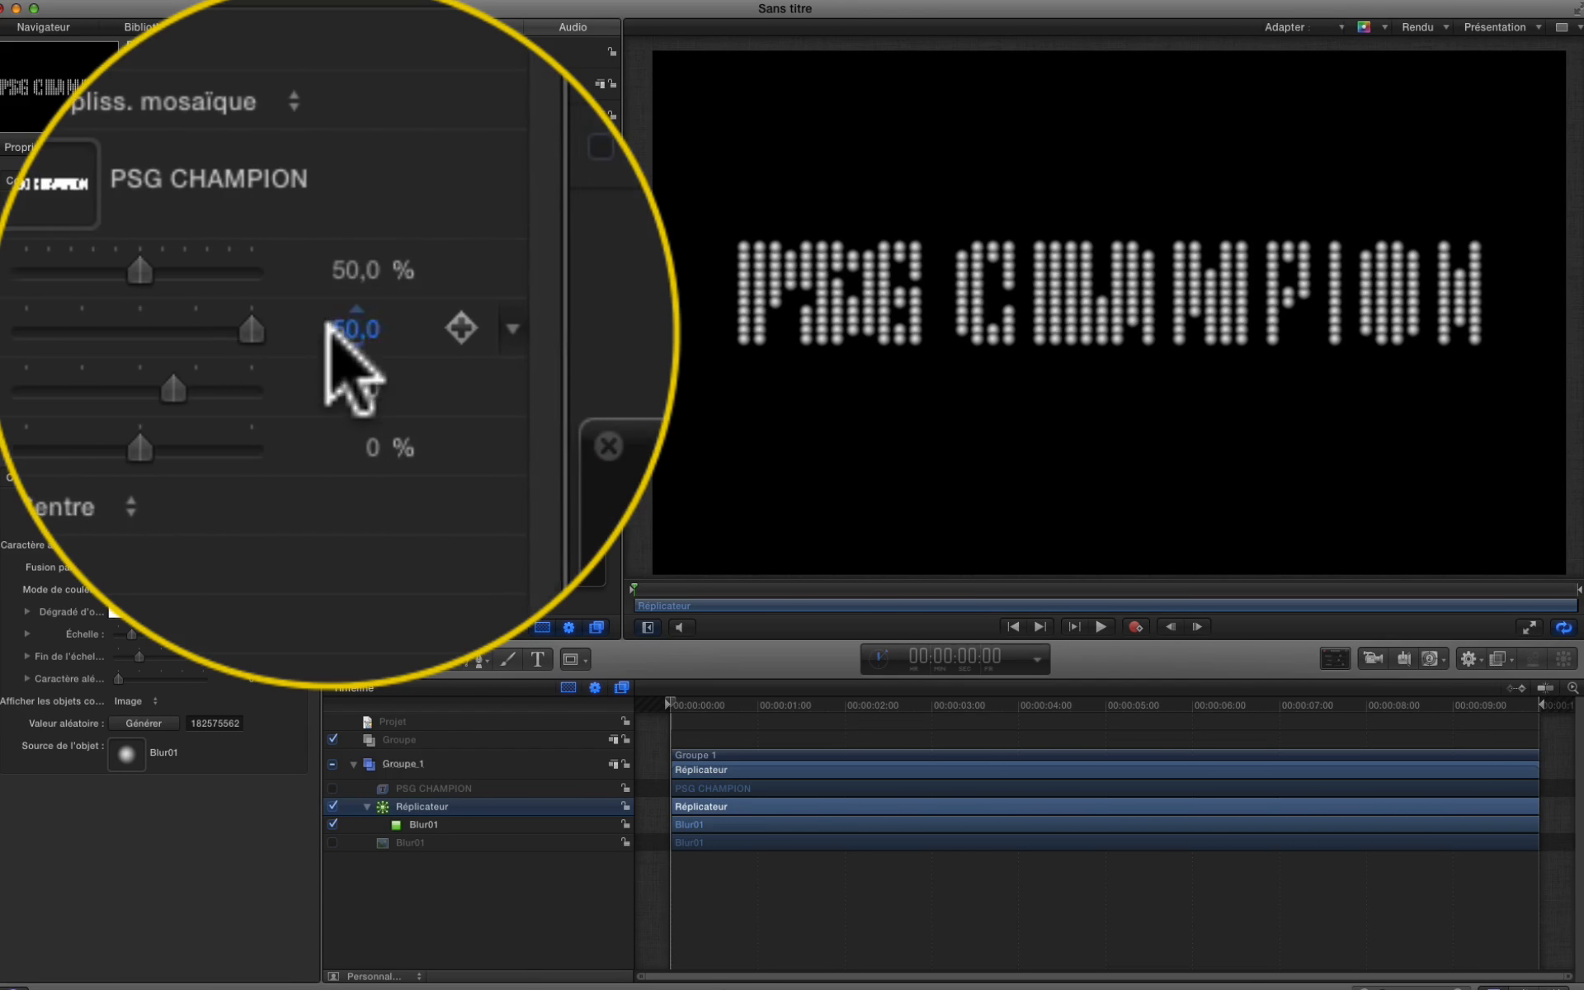
drag(328, 326, 328, 313)
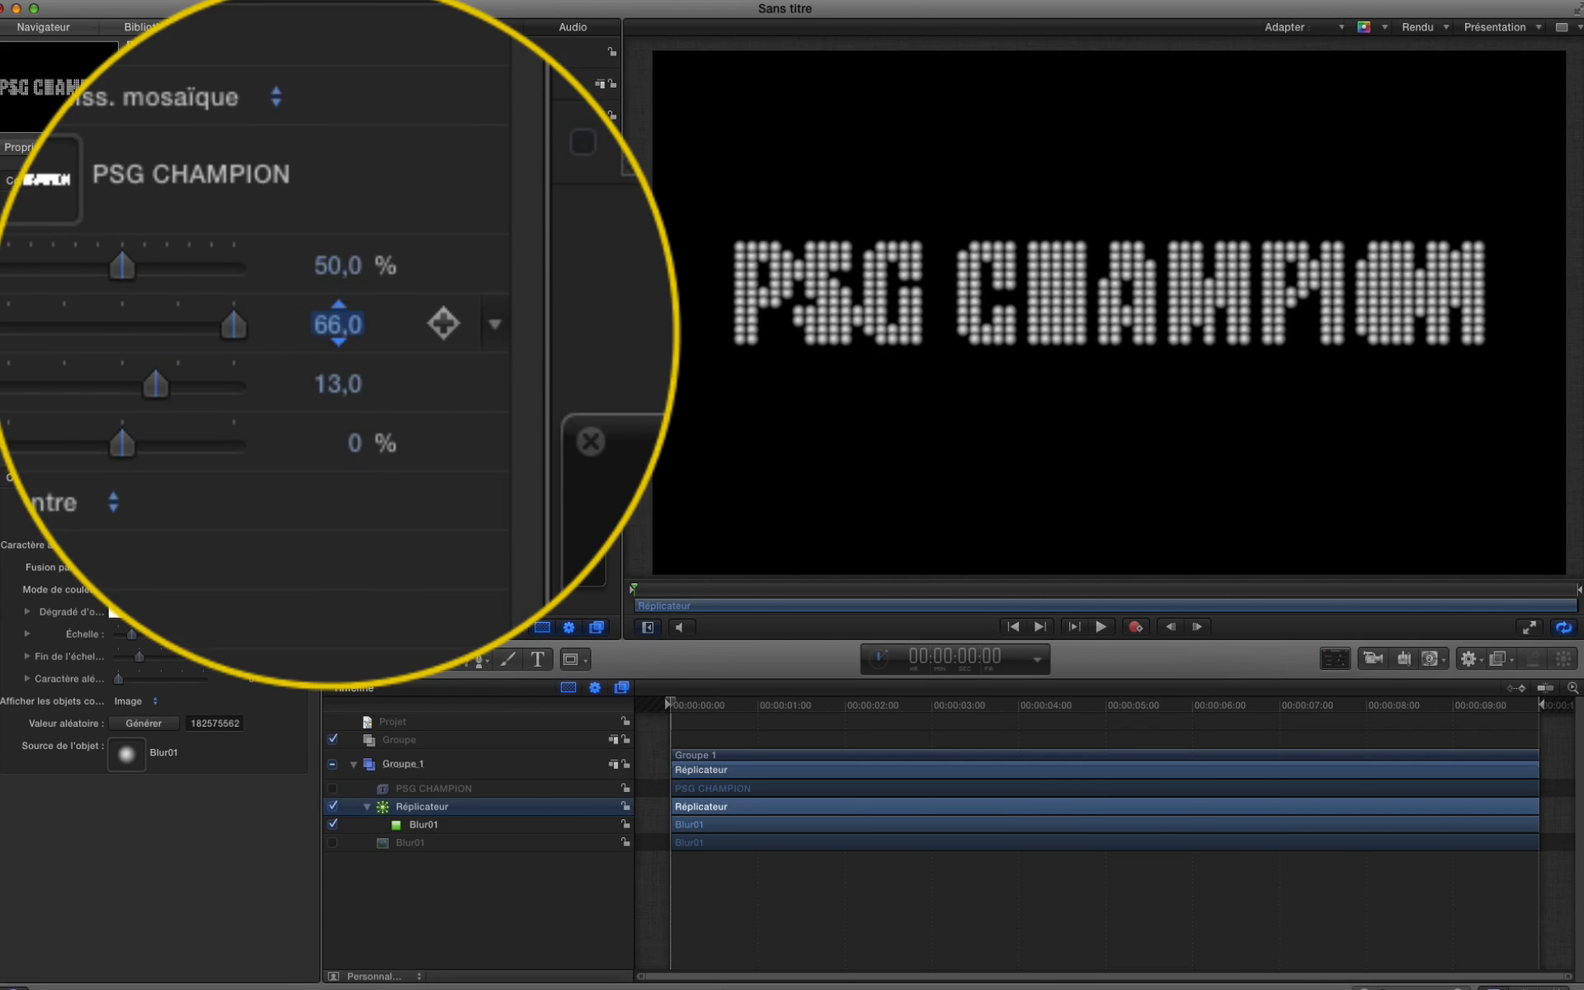
click(336, 326)
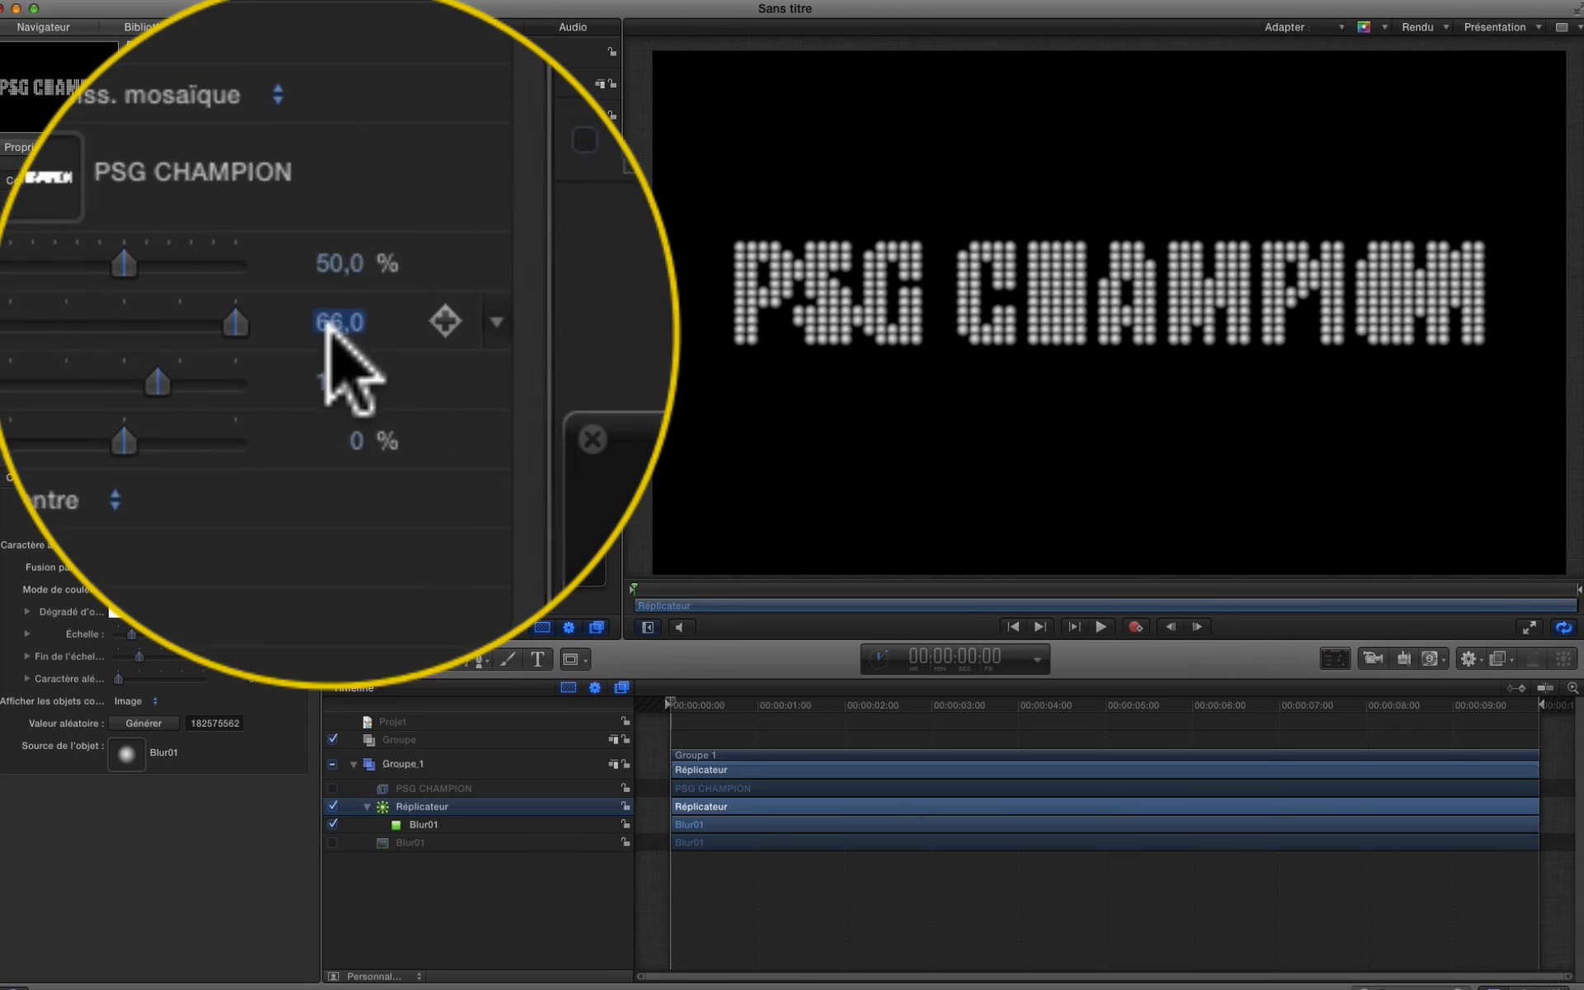
text(70)
key(Return)
text(74)
key(Return)
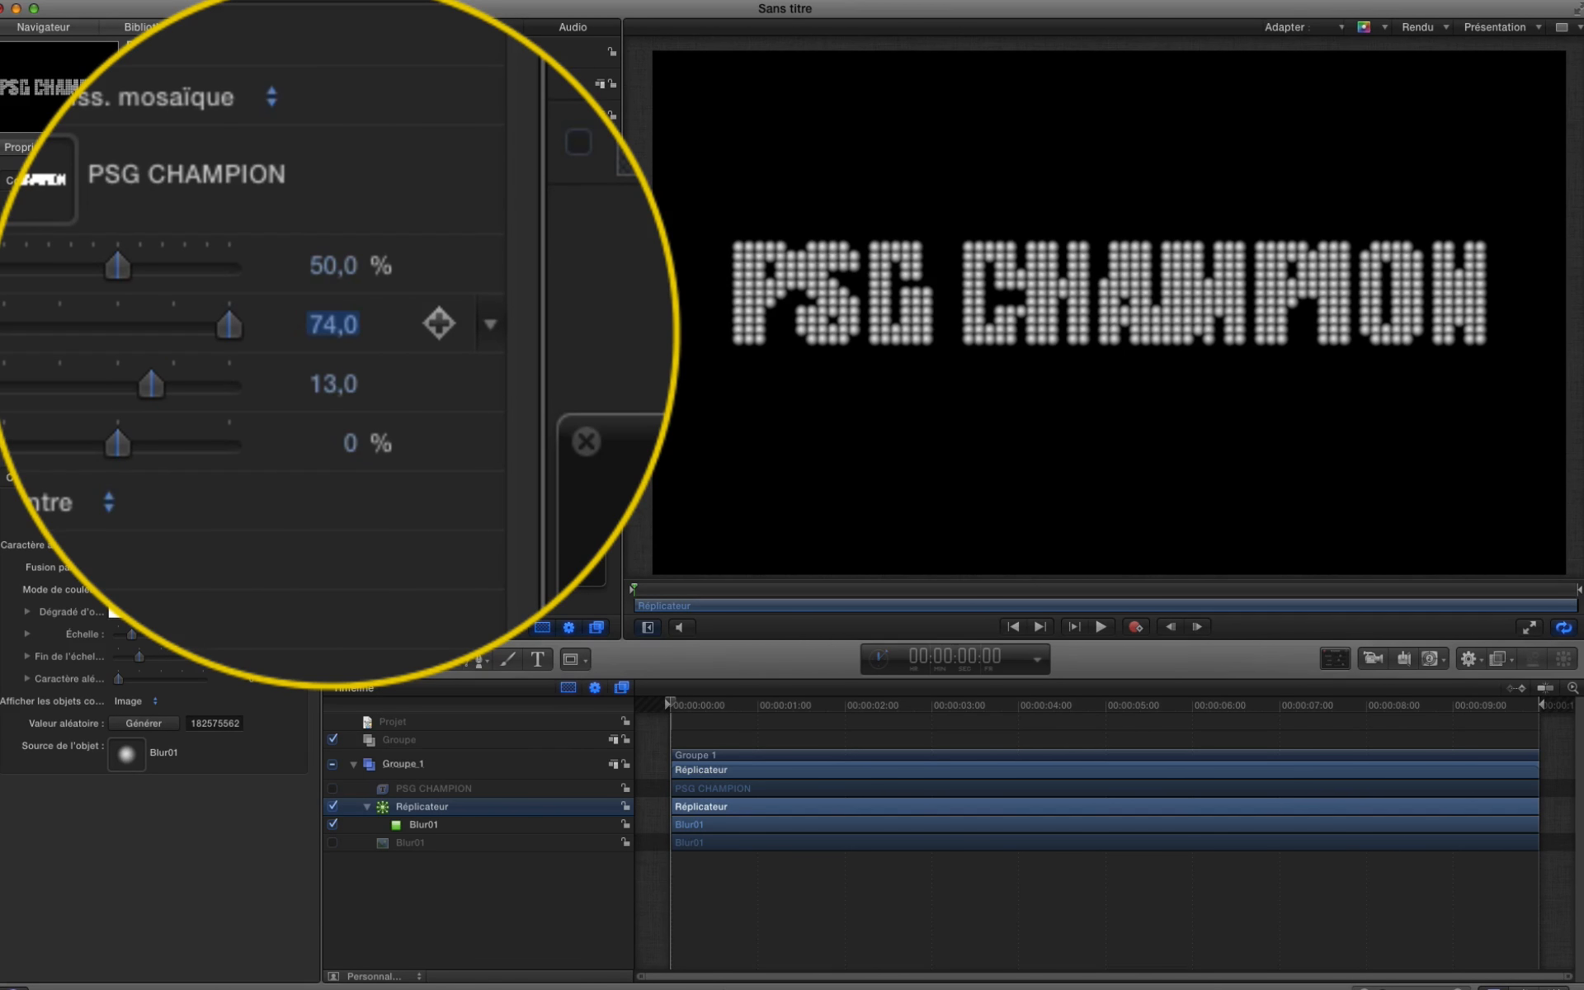
drag(334, 324, 334, 315)
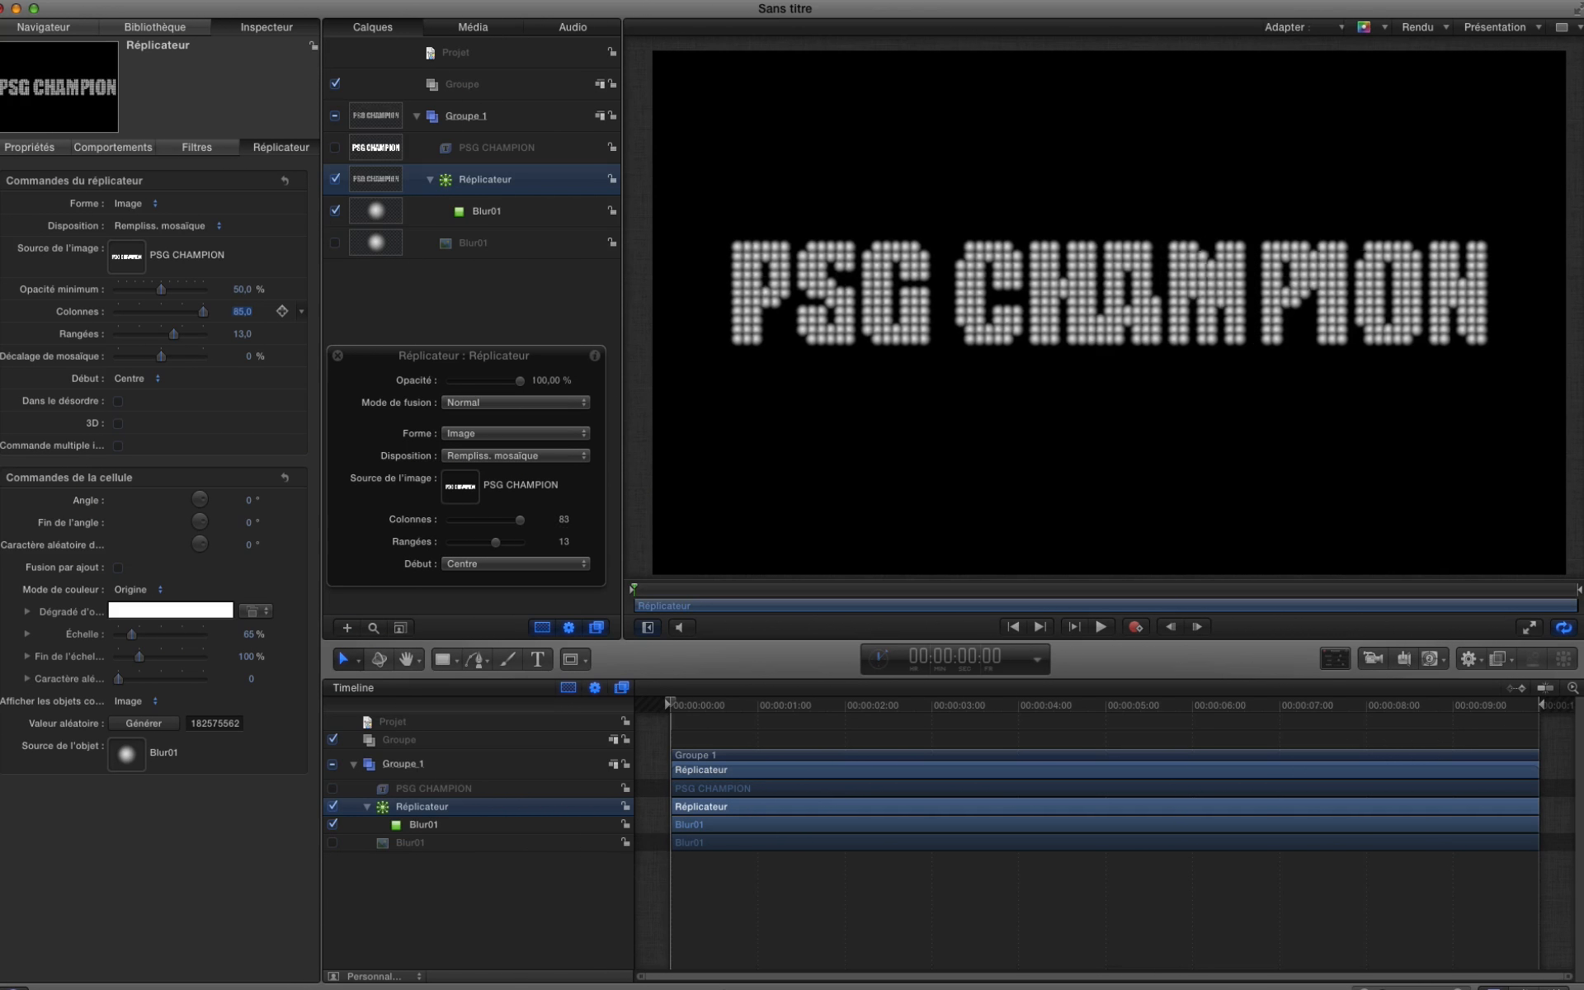
text(83)
key(Return)
text(85)
key(Return)
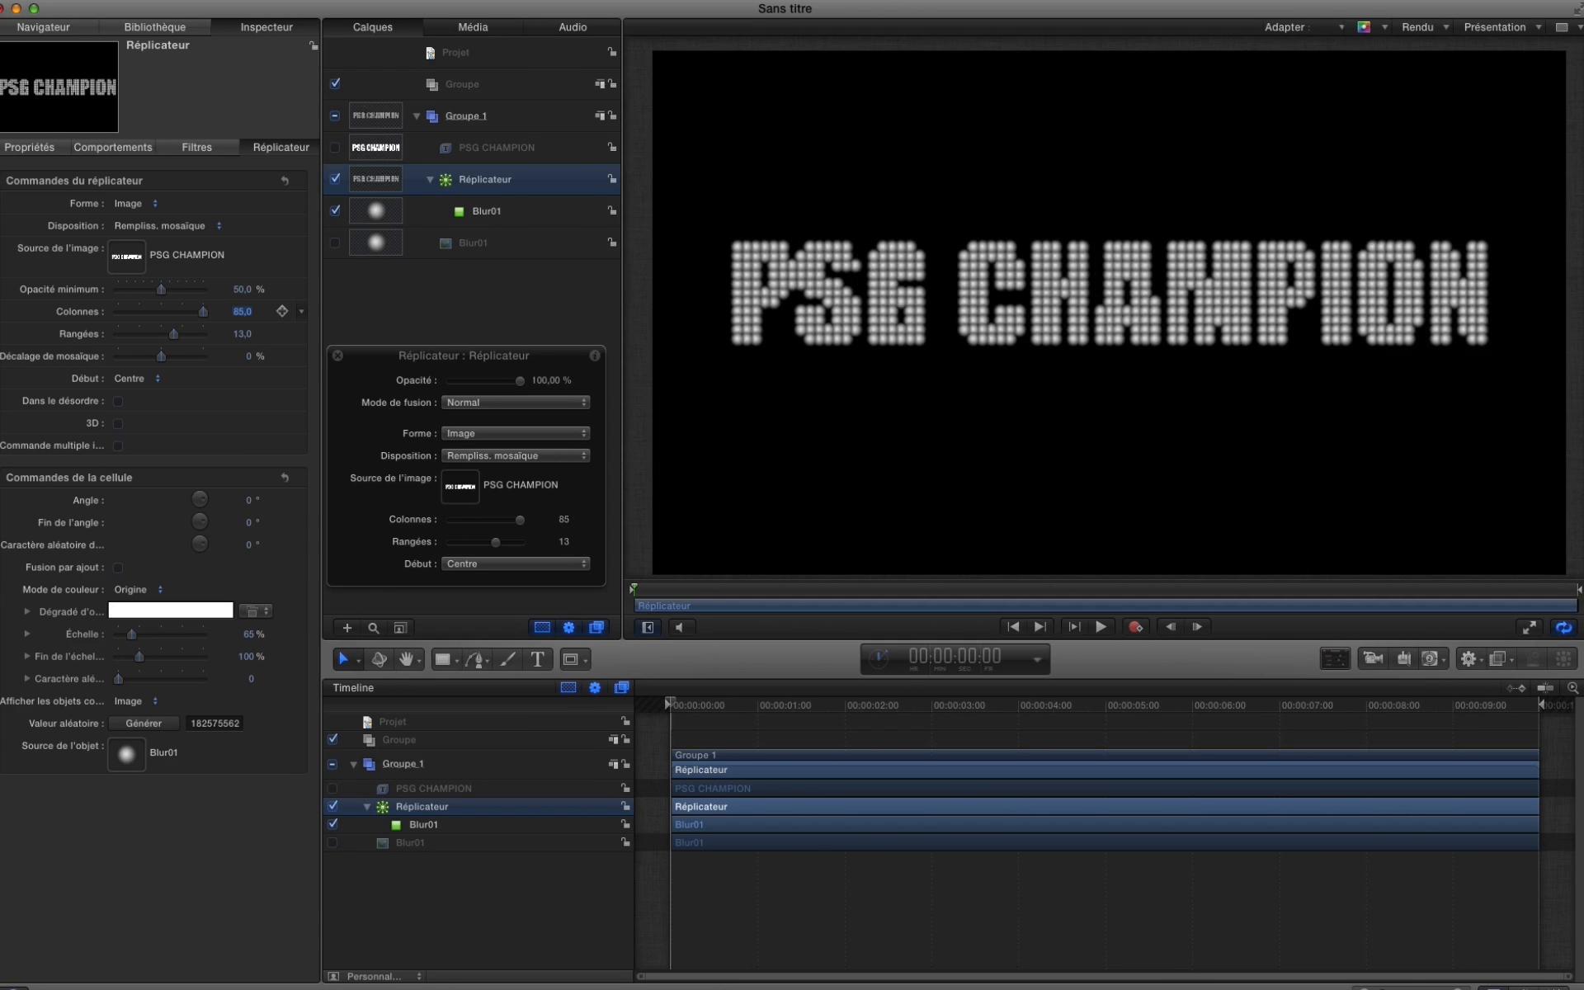
Set the replicator to 89 columns, 11 rows and 57 % cell scale, with a minimum opacity of 91.33 %.
drag(173, 329, 176, 330)
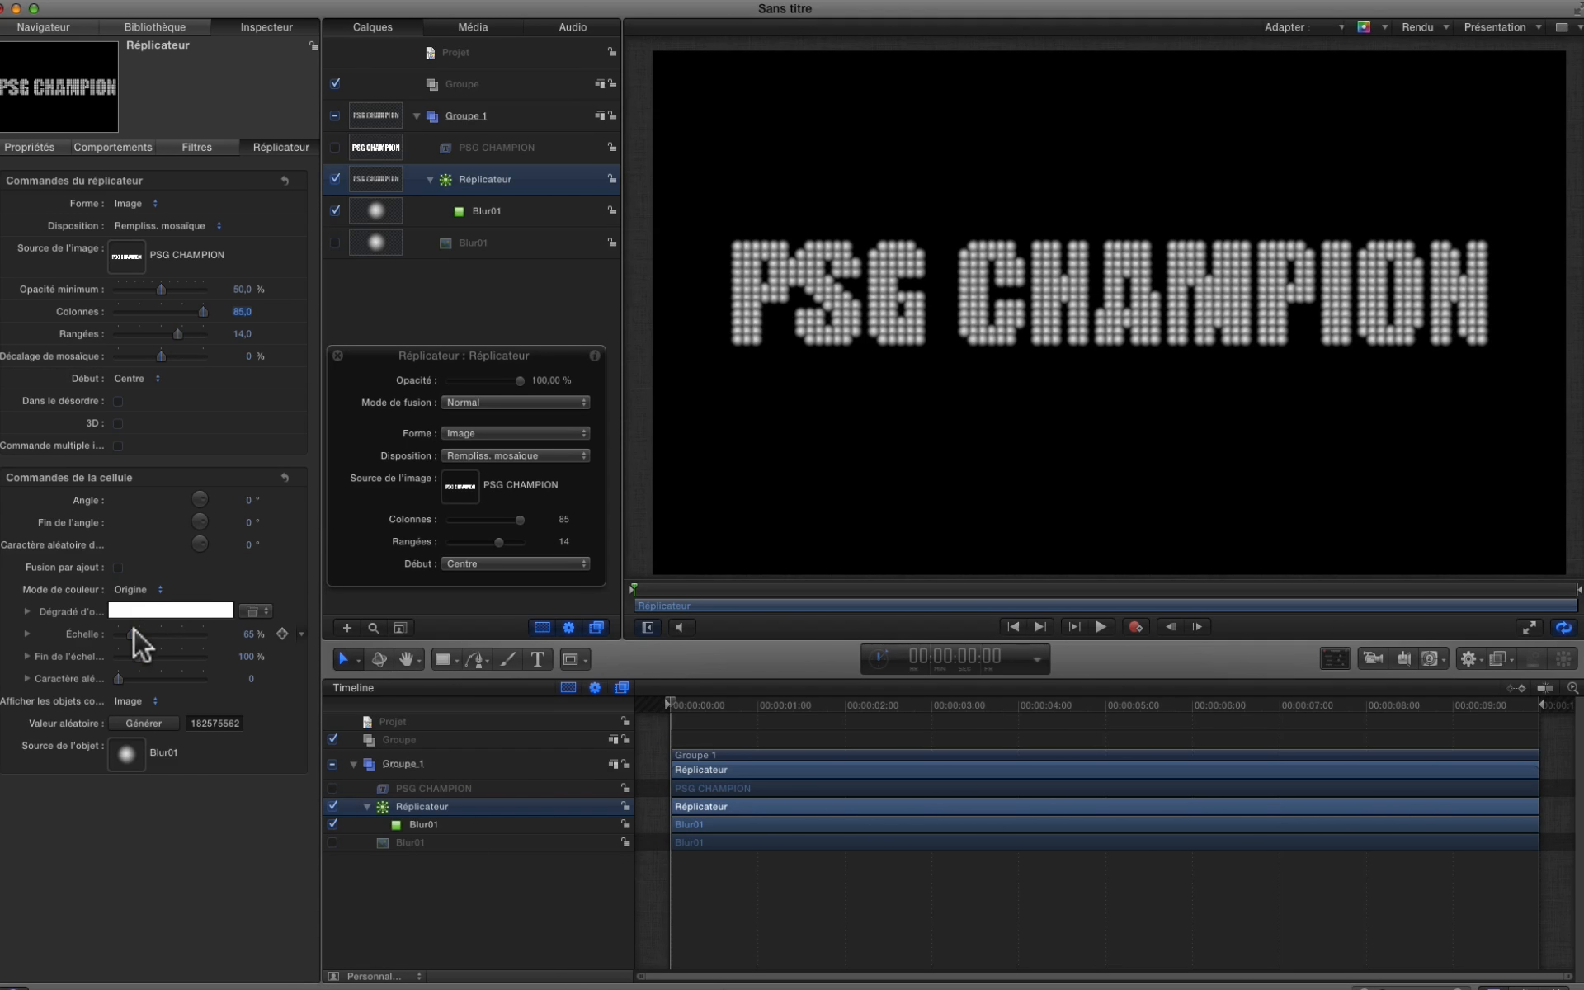
drag(140, 635, 129, 635)
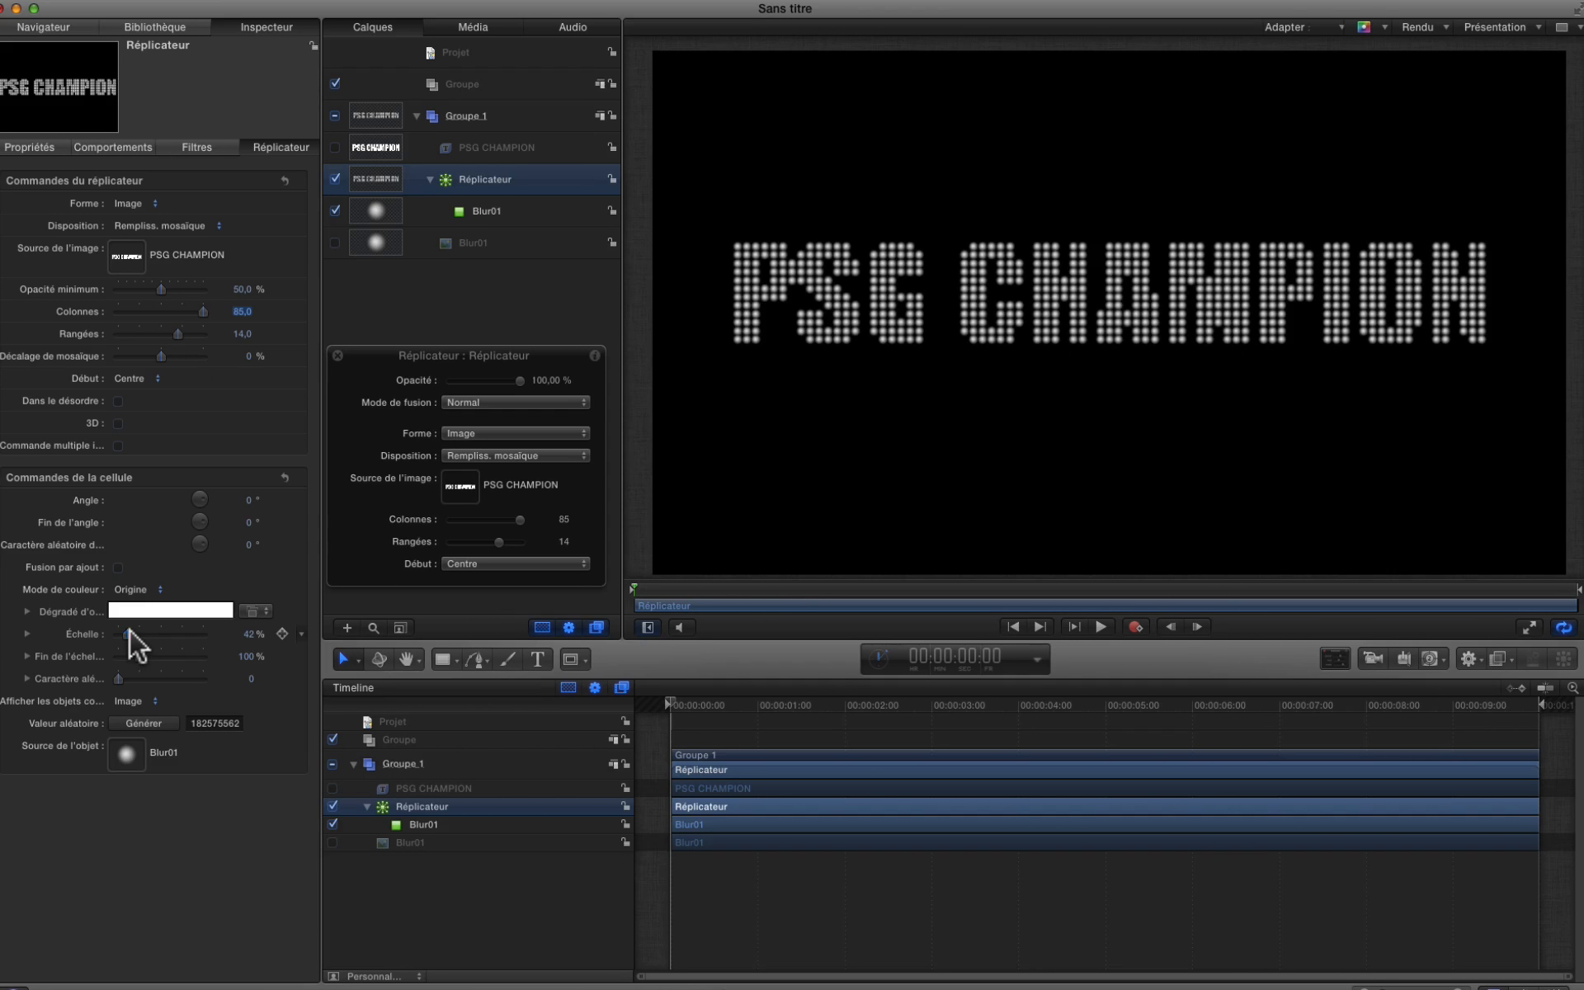
drag(177, 329, 243, 311)
click(237, 311)
text(83)
key(Return)
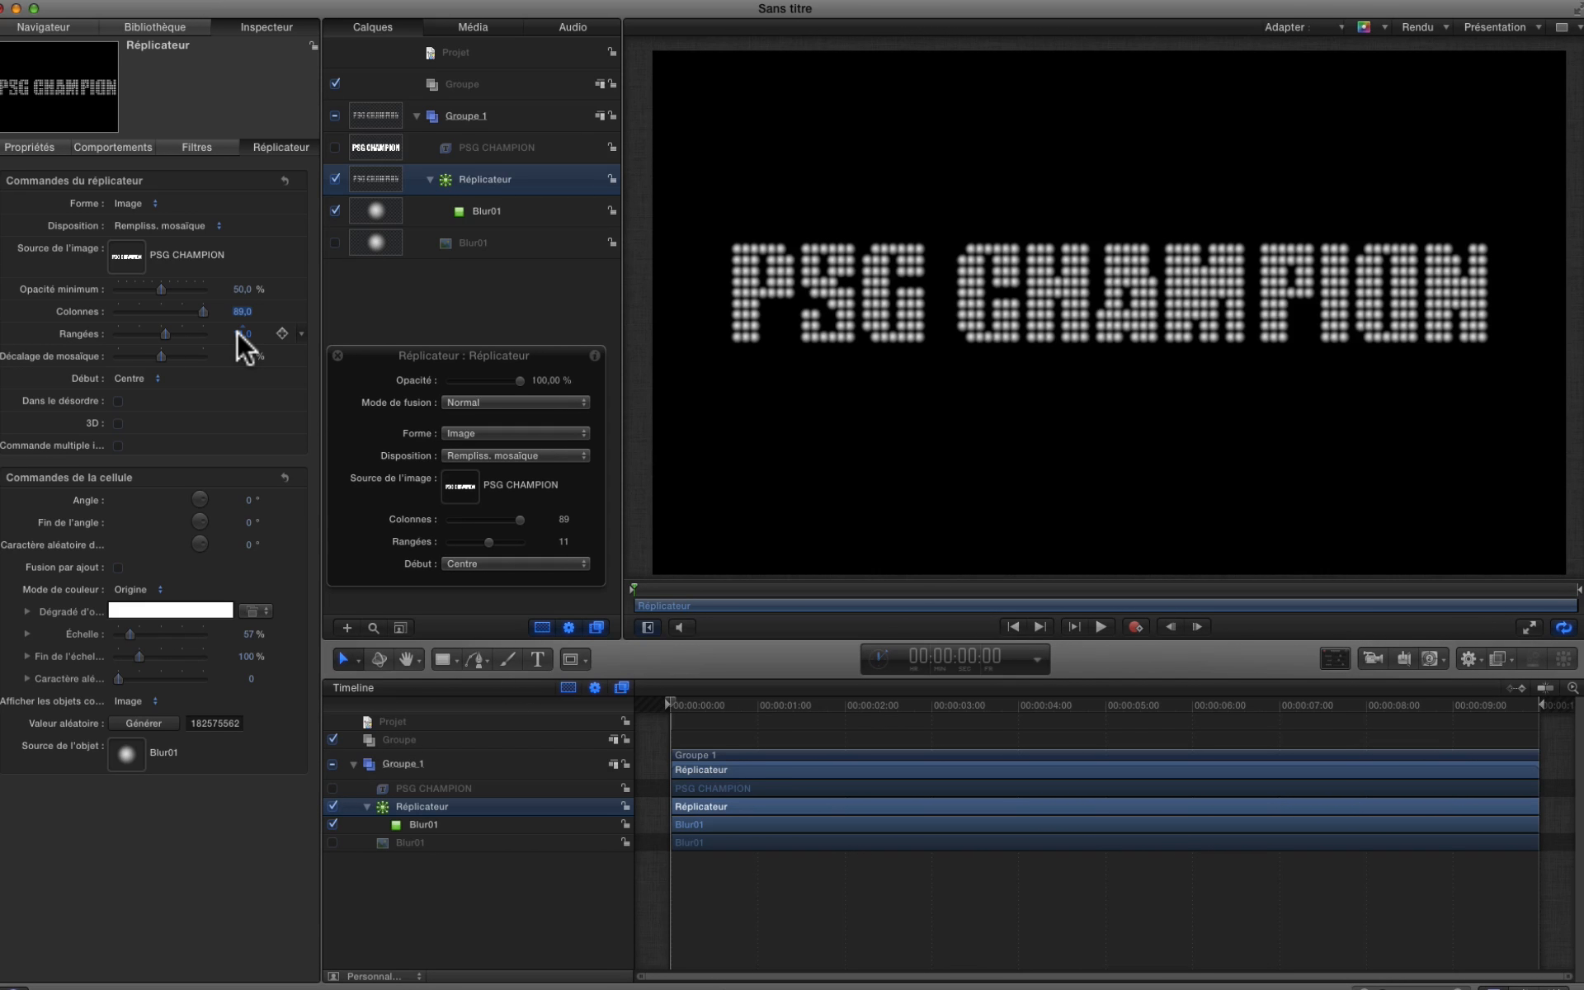
drag(161, 289, 196, 275)
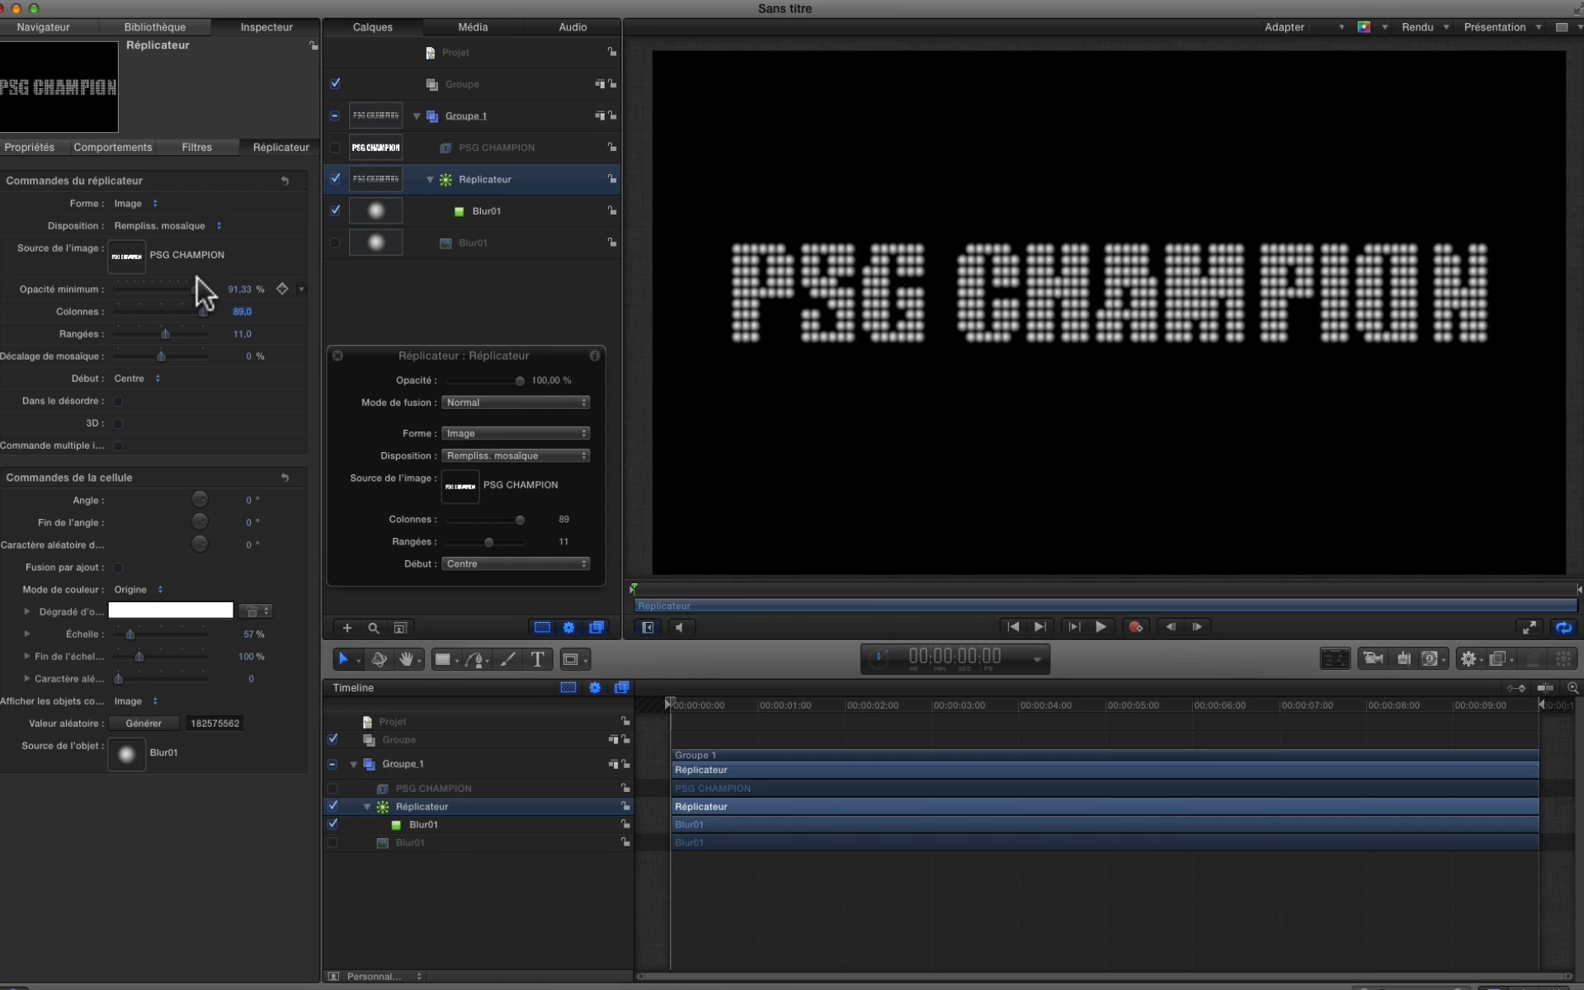
Duplicate the replicator and set the copy's shape to Rectangle.
right_click(494, 178)
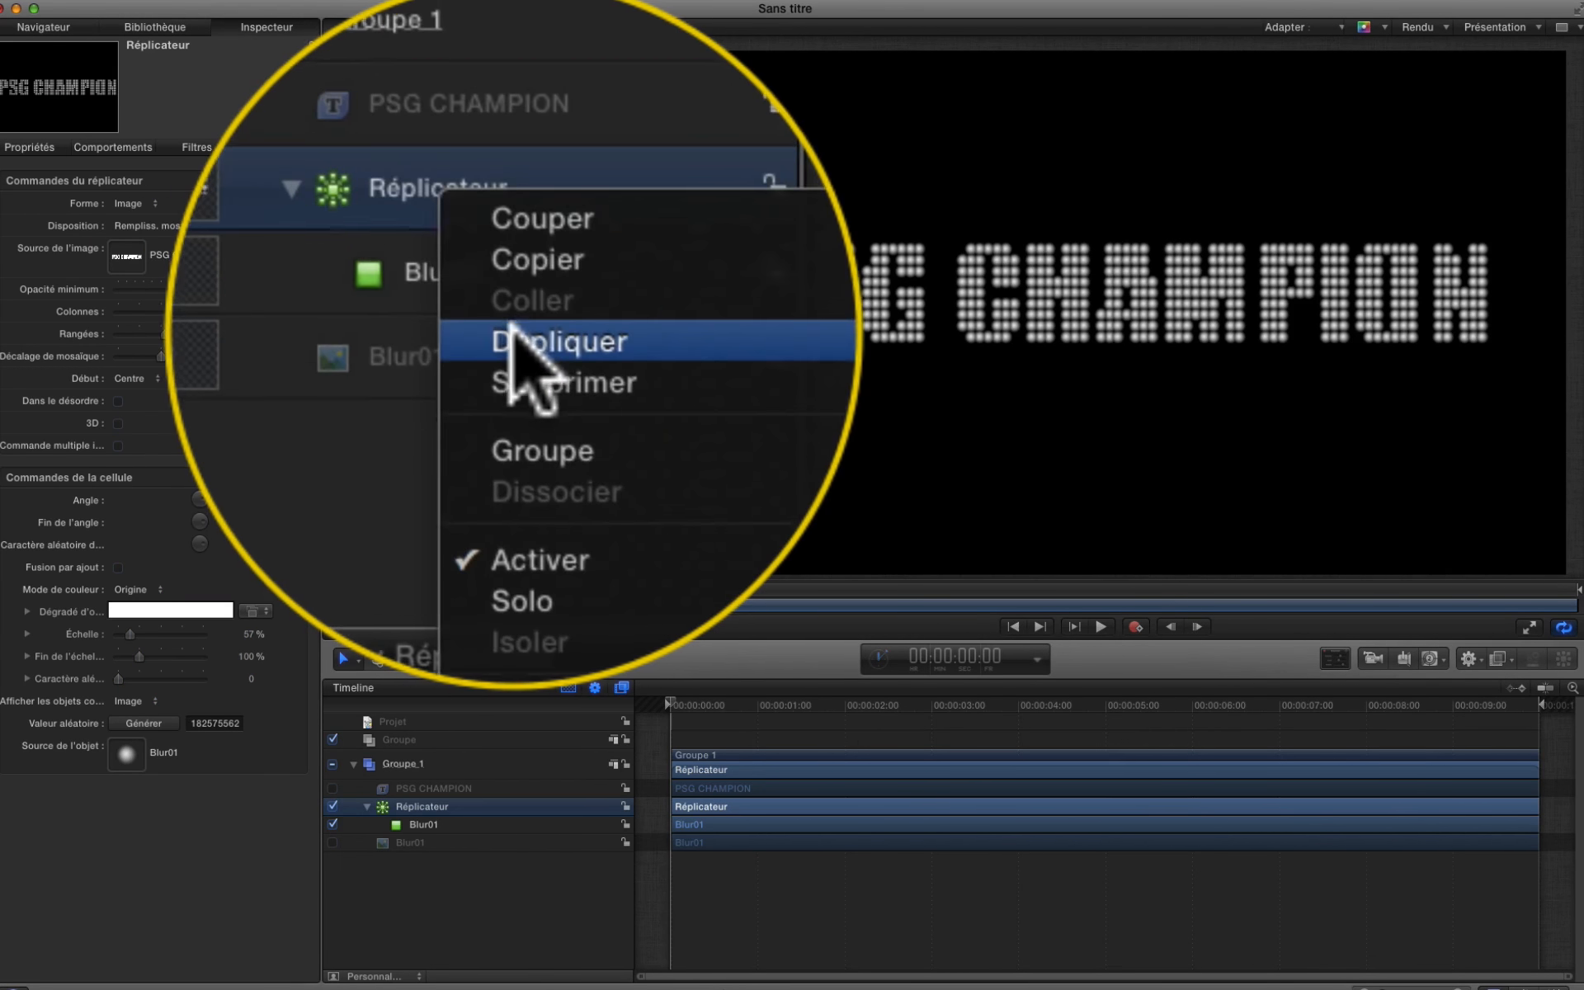
click(511, 340)
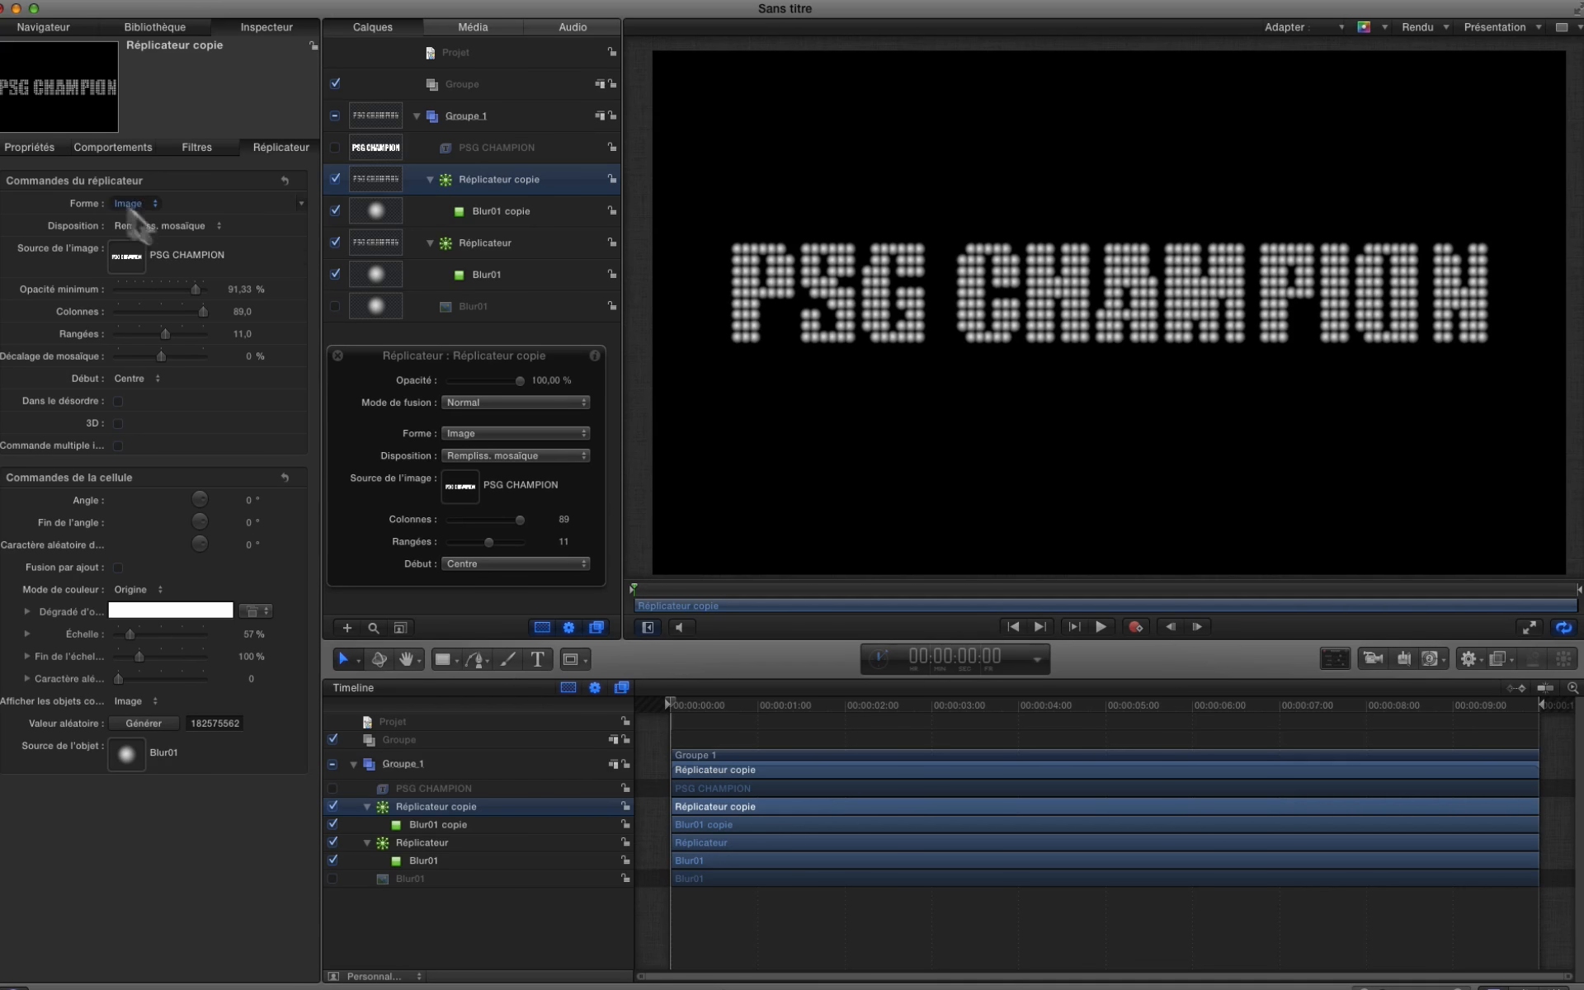
click(494, 180)
click(136, 203)
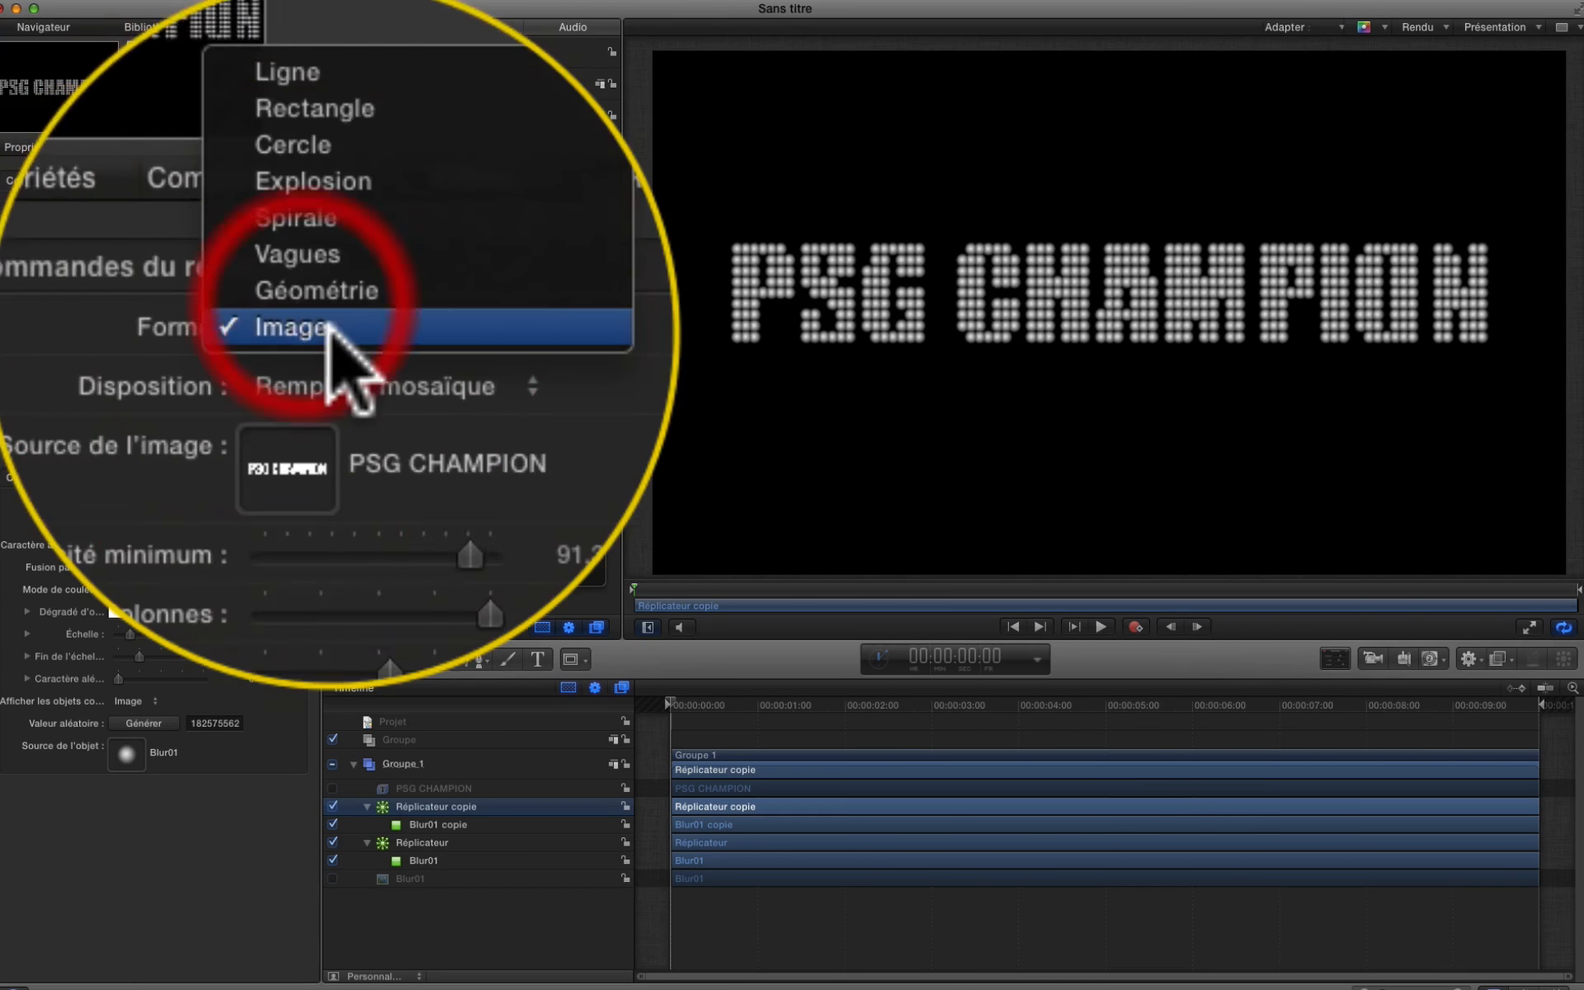
click(330, 328)
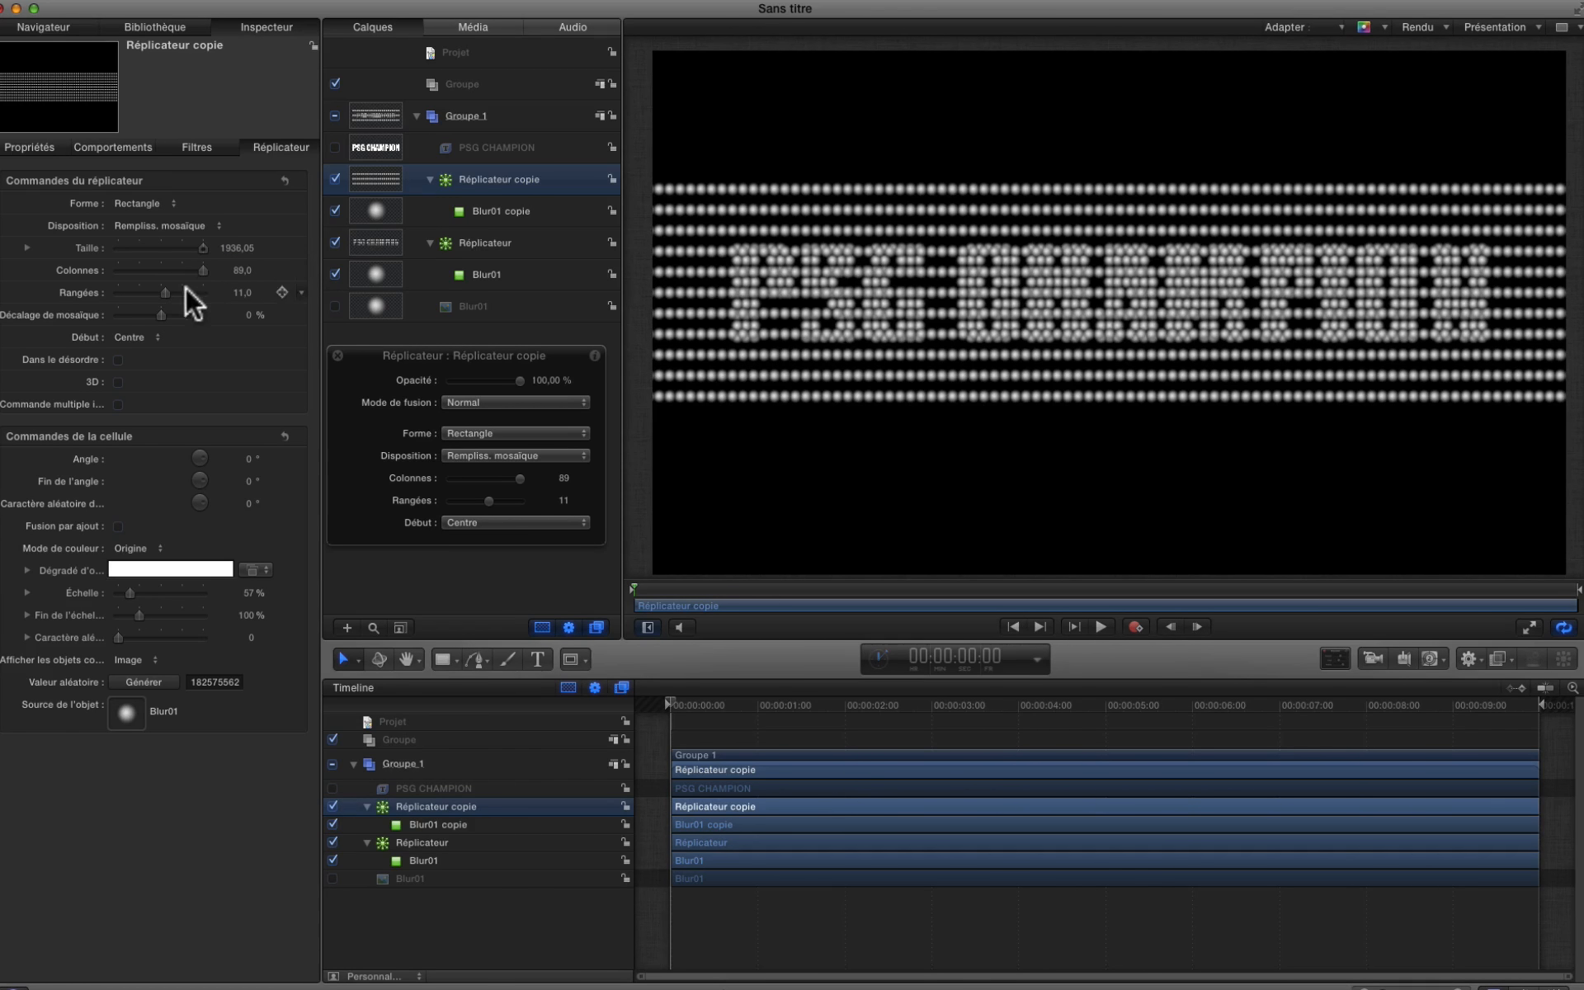
Set the replicator copy to 107 columns and 17 rows, and lower its opacity to 10.15 %.
drag(236, 268, 236, 256)
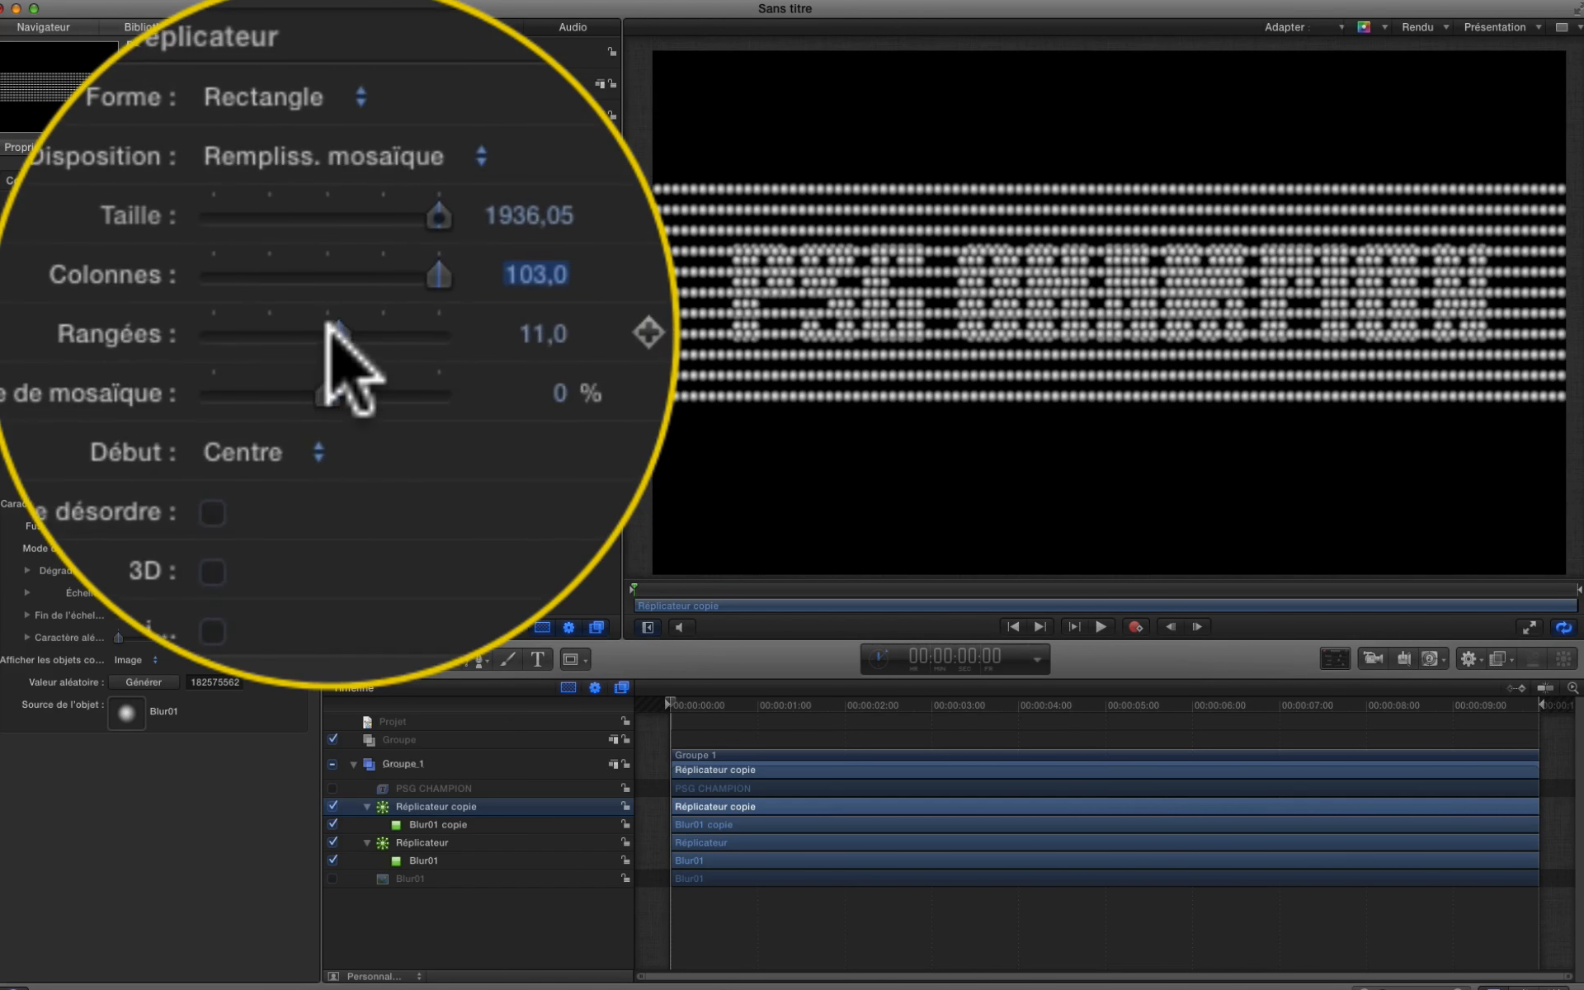
mouse_move(328, 324)
mouse_down()
mouse_move(195, 297)
mouse_move(236, 272)
mouse_move(325, 324)
mouse_up()
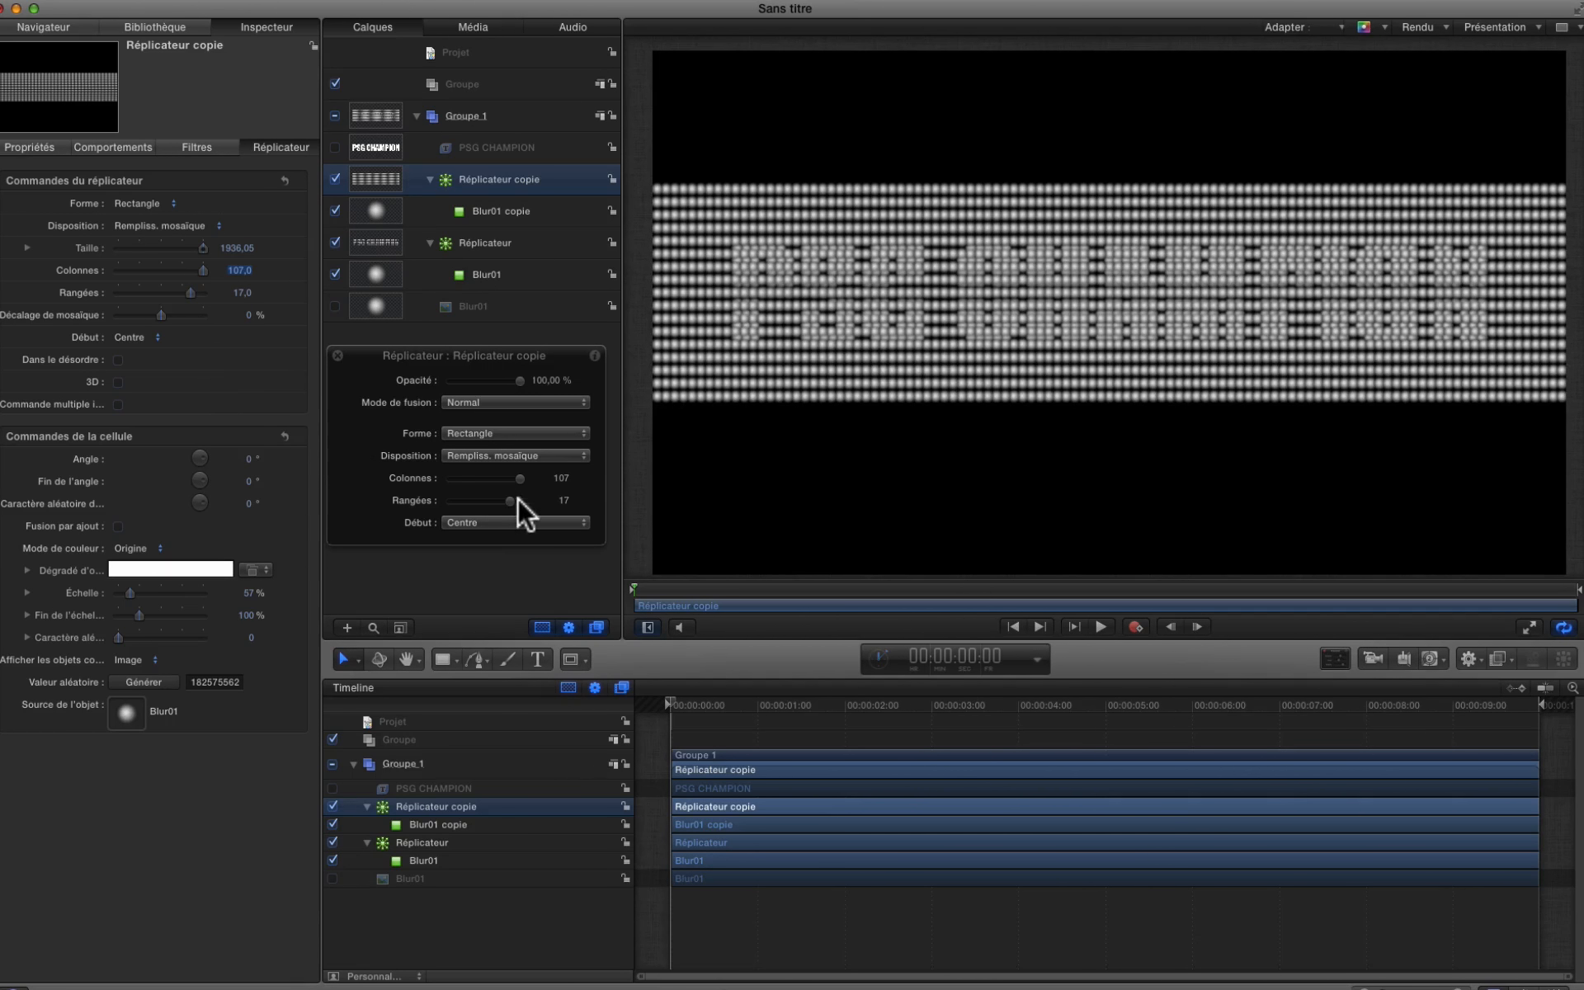
drag(512, 380, 455, 384)
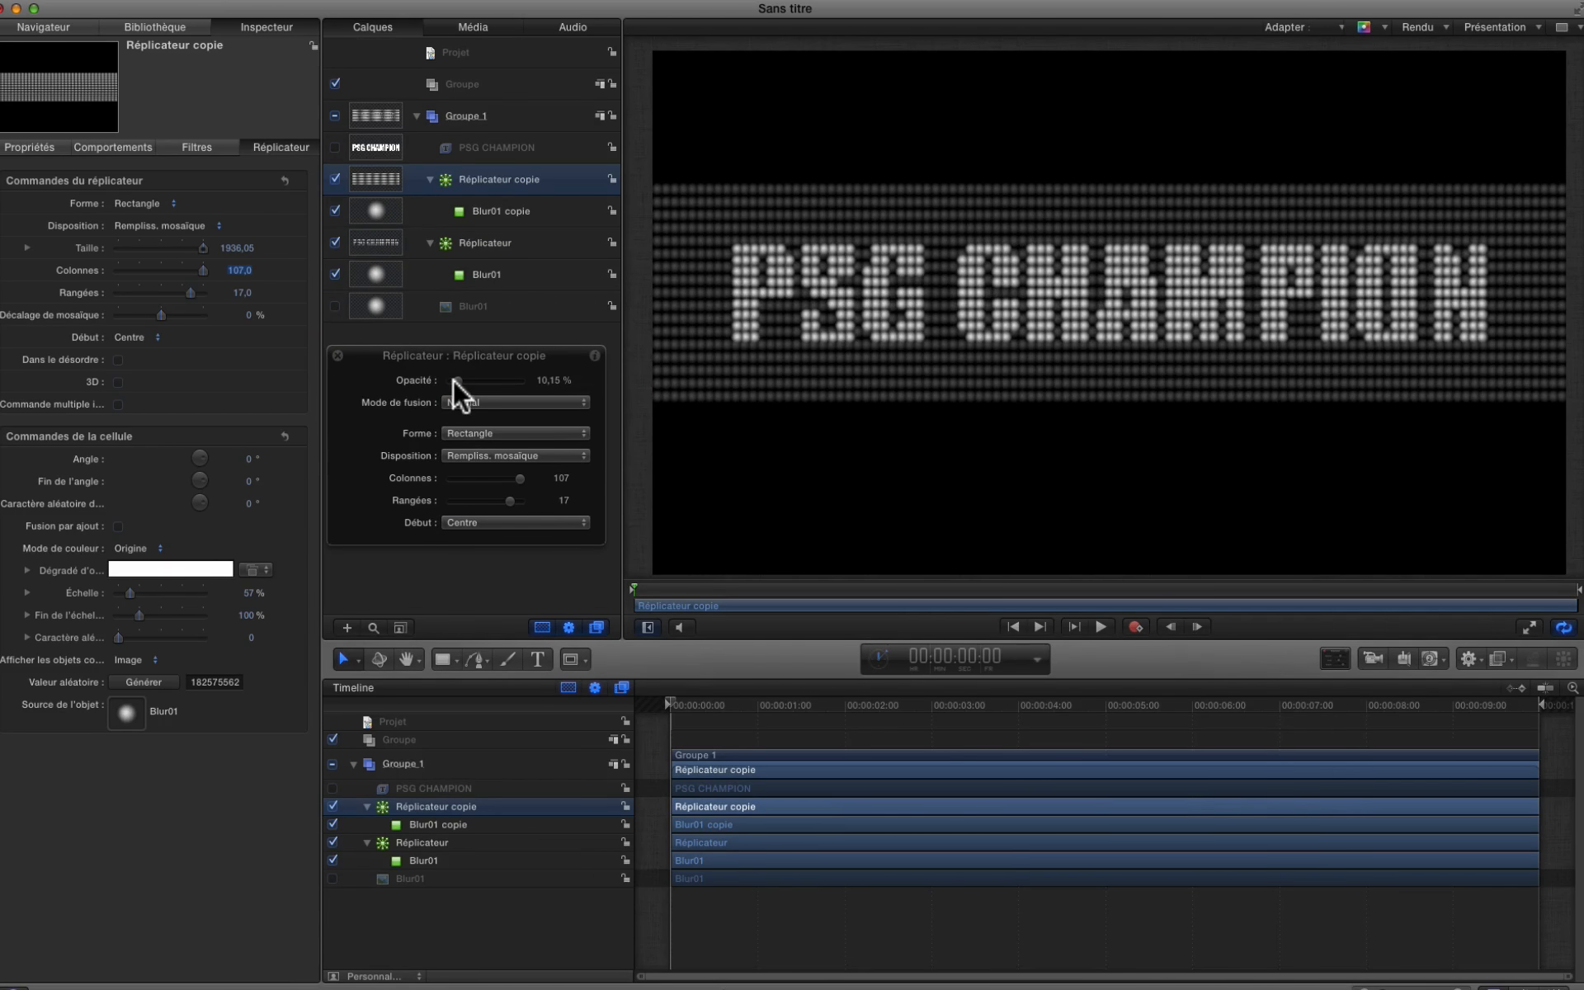
Align the replicator copy's dot grid with the lettering using Y position 30.3 px and 115 columns.
click(26, 145)
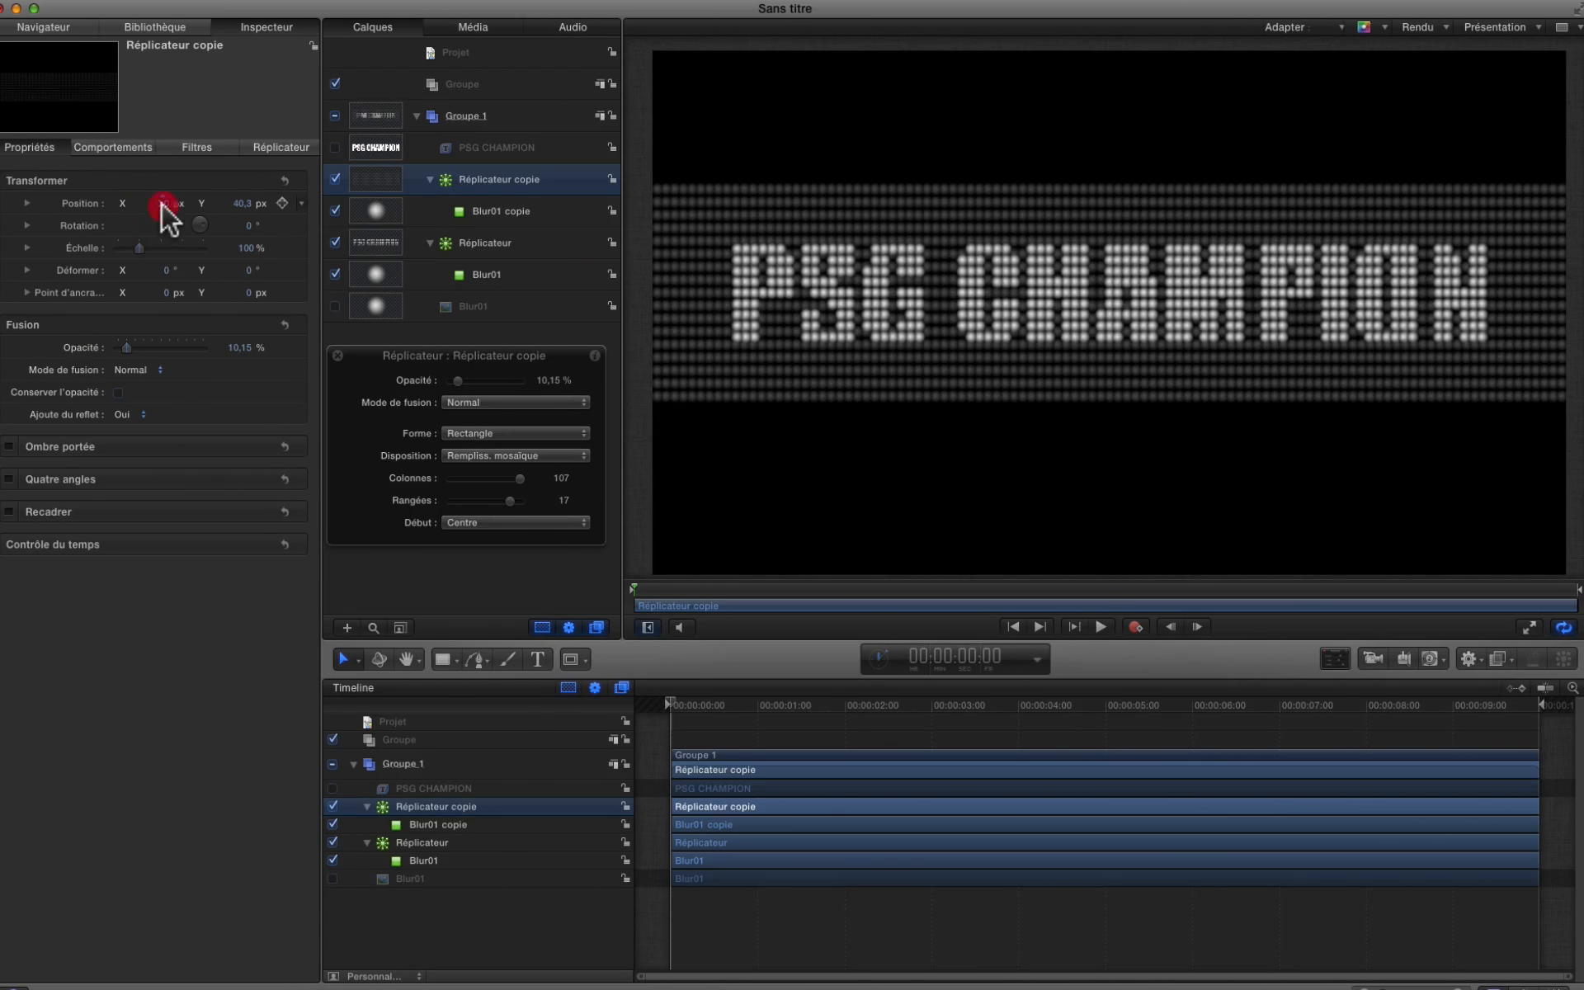
drag(162, 204, 243, 204)
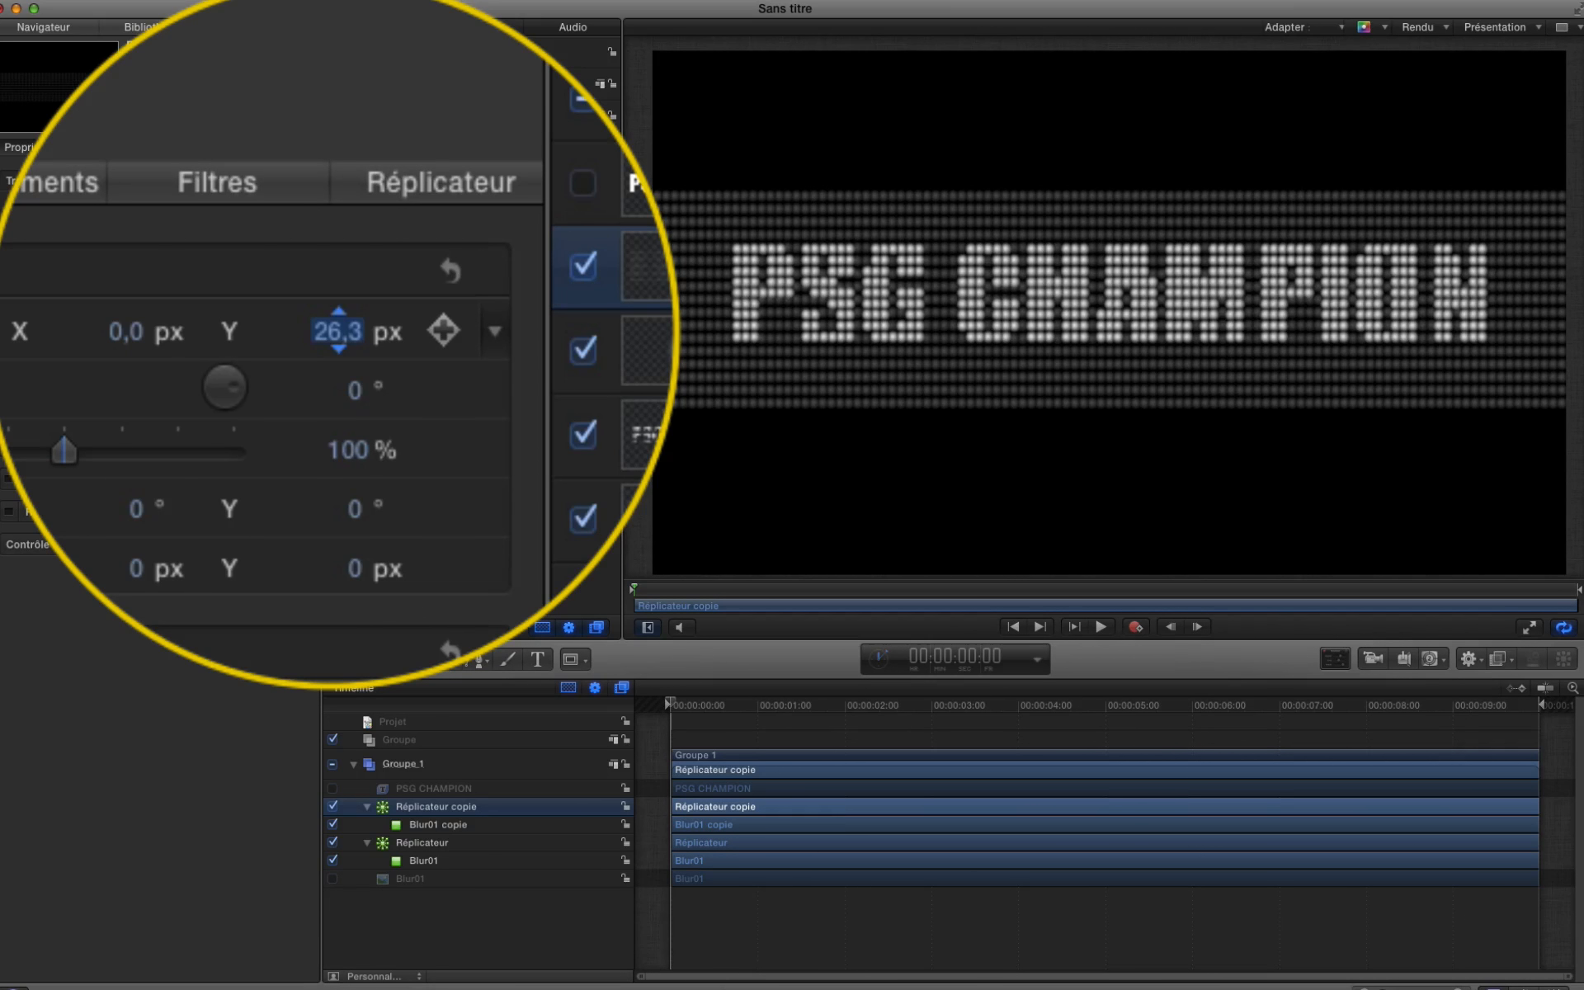
drag(243, 204, 245, 204)
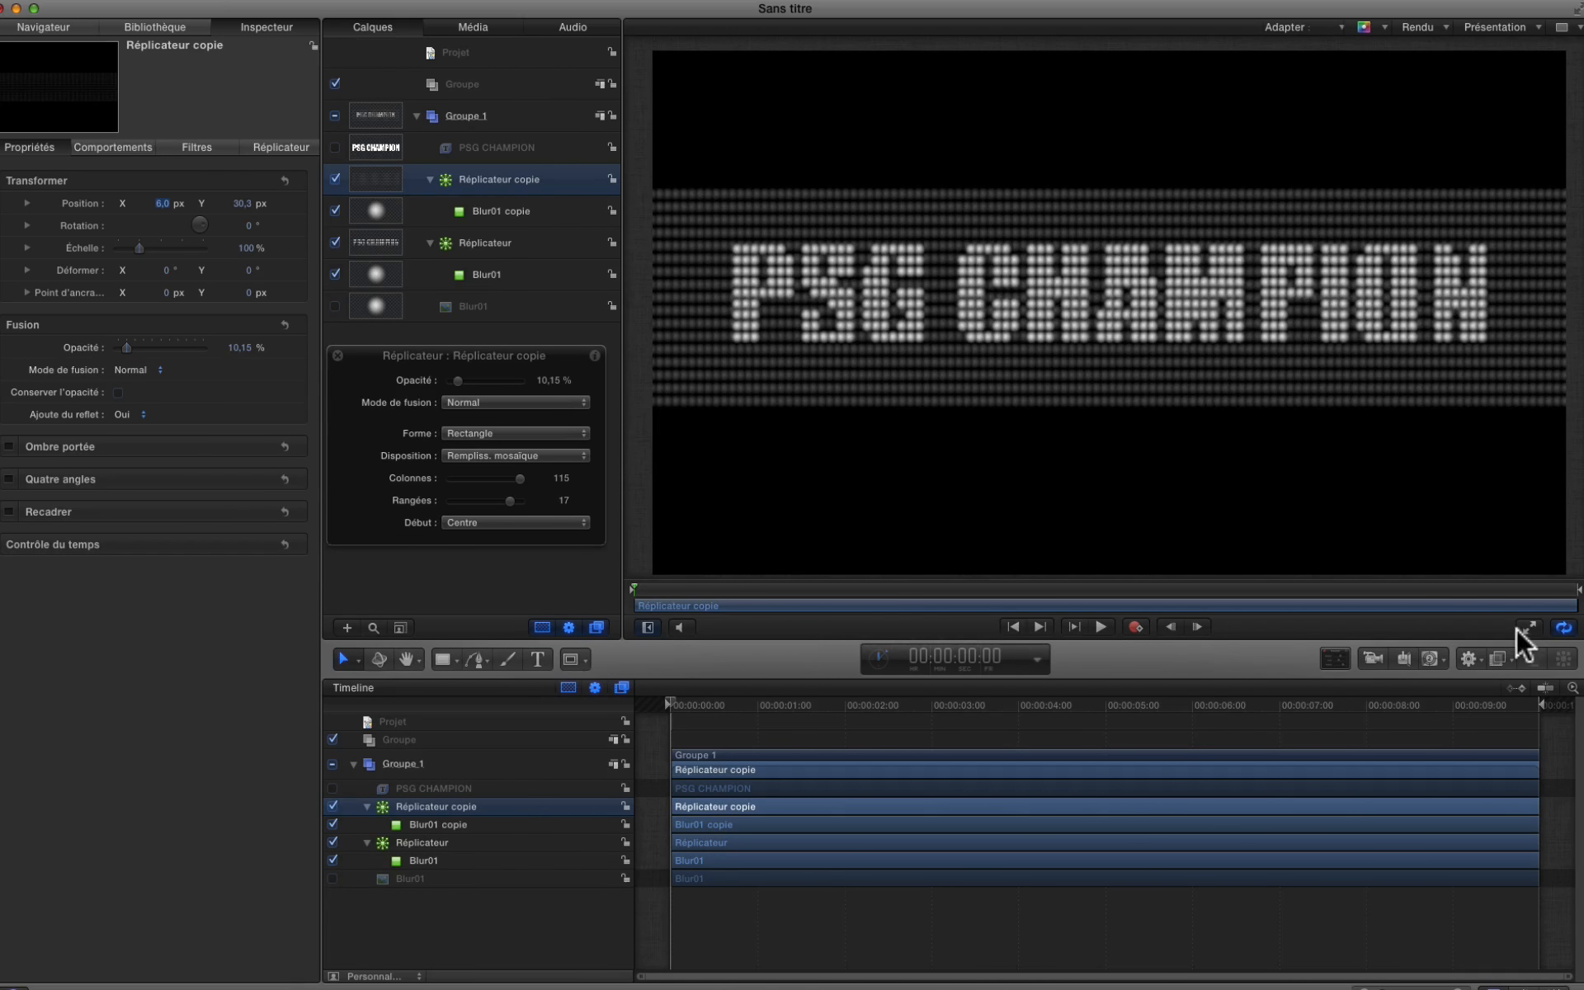
Set the original replicator's color mode to Colorize (Coloriser) and give its dots a golden yellow color.
click(500, 251)
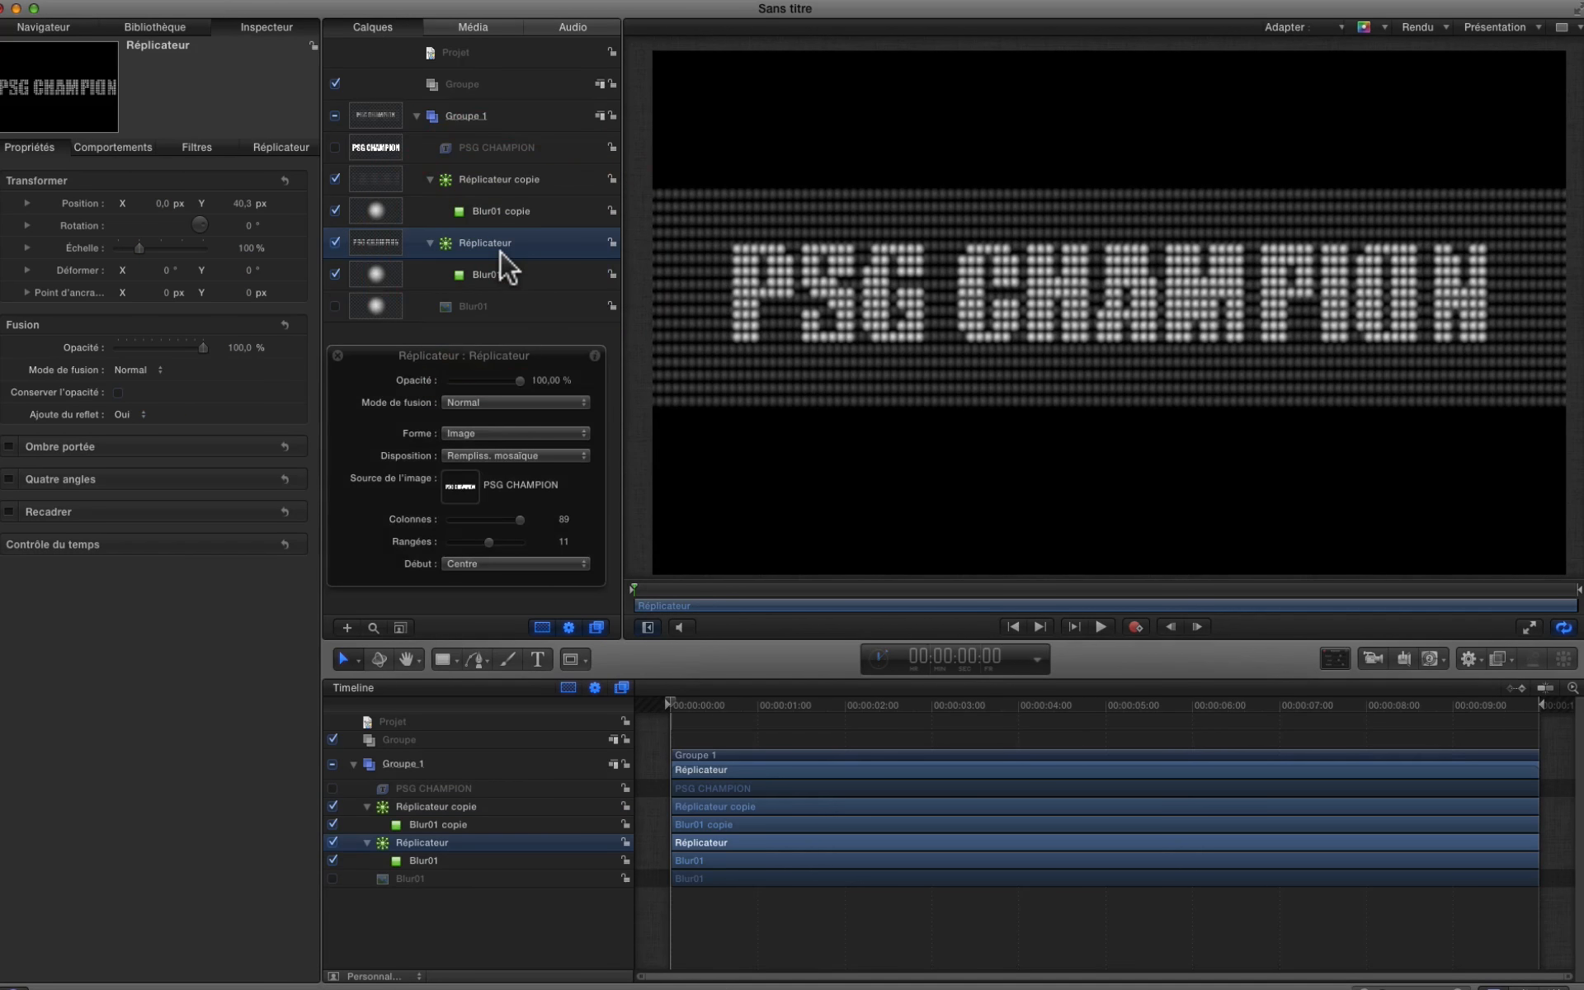
click(267, 146)
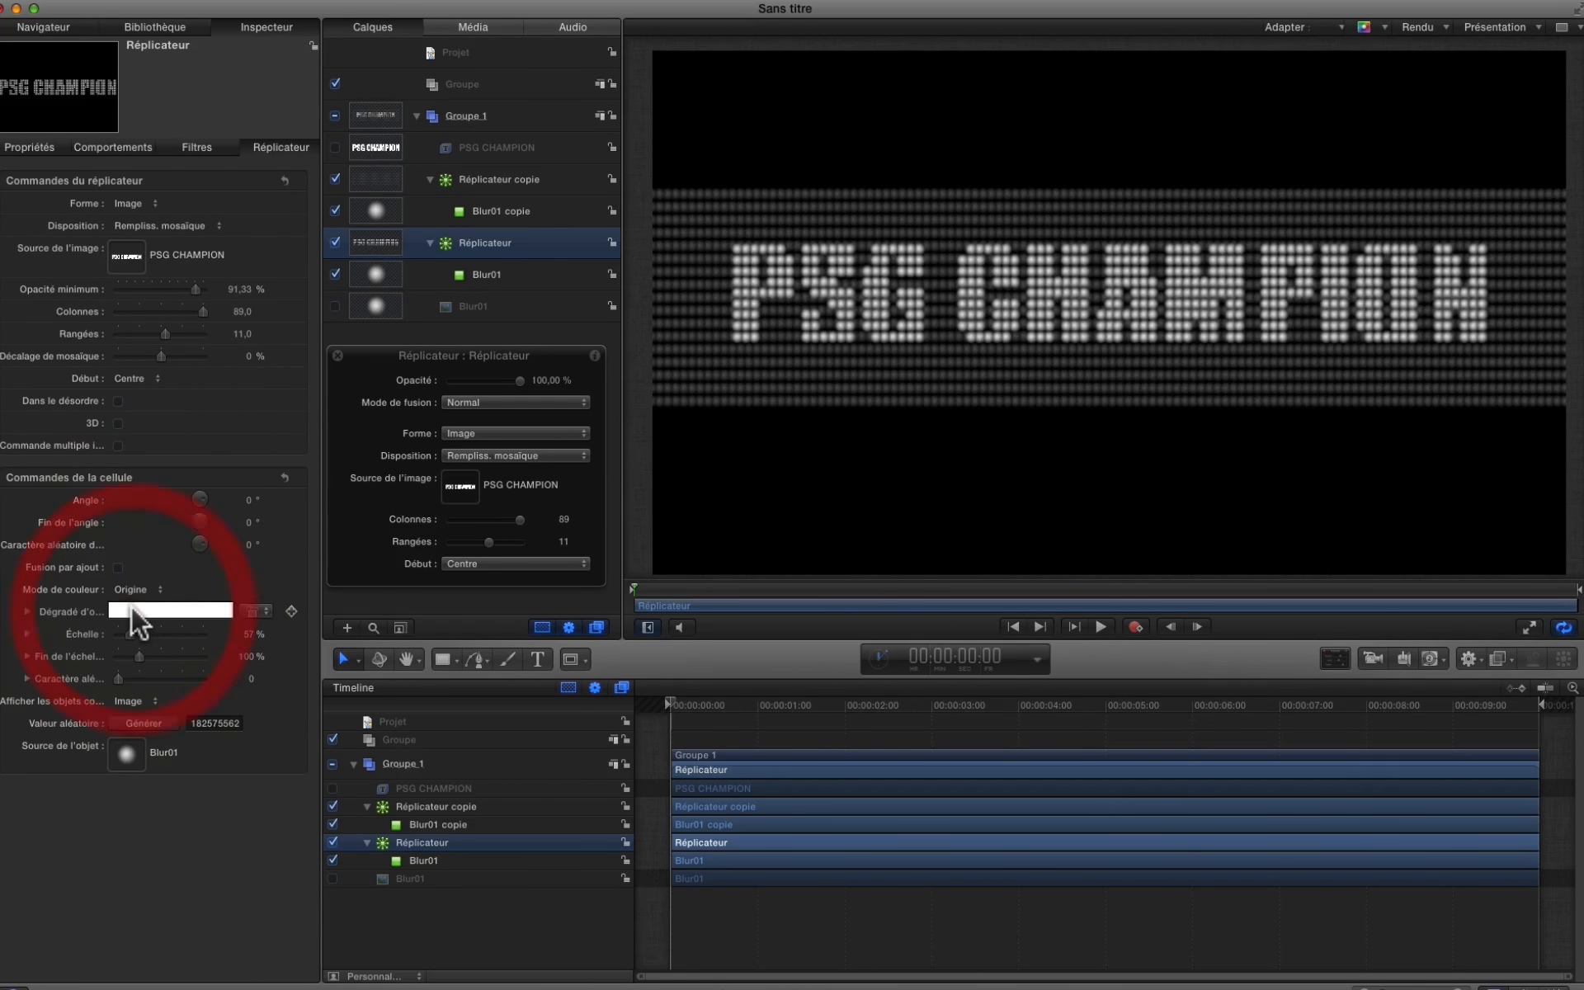
click(130, 589)
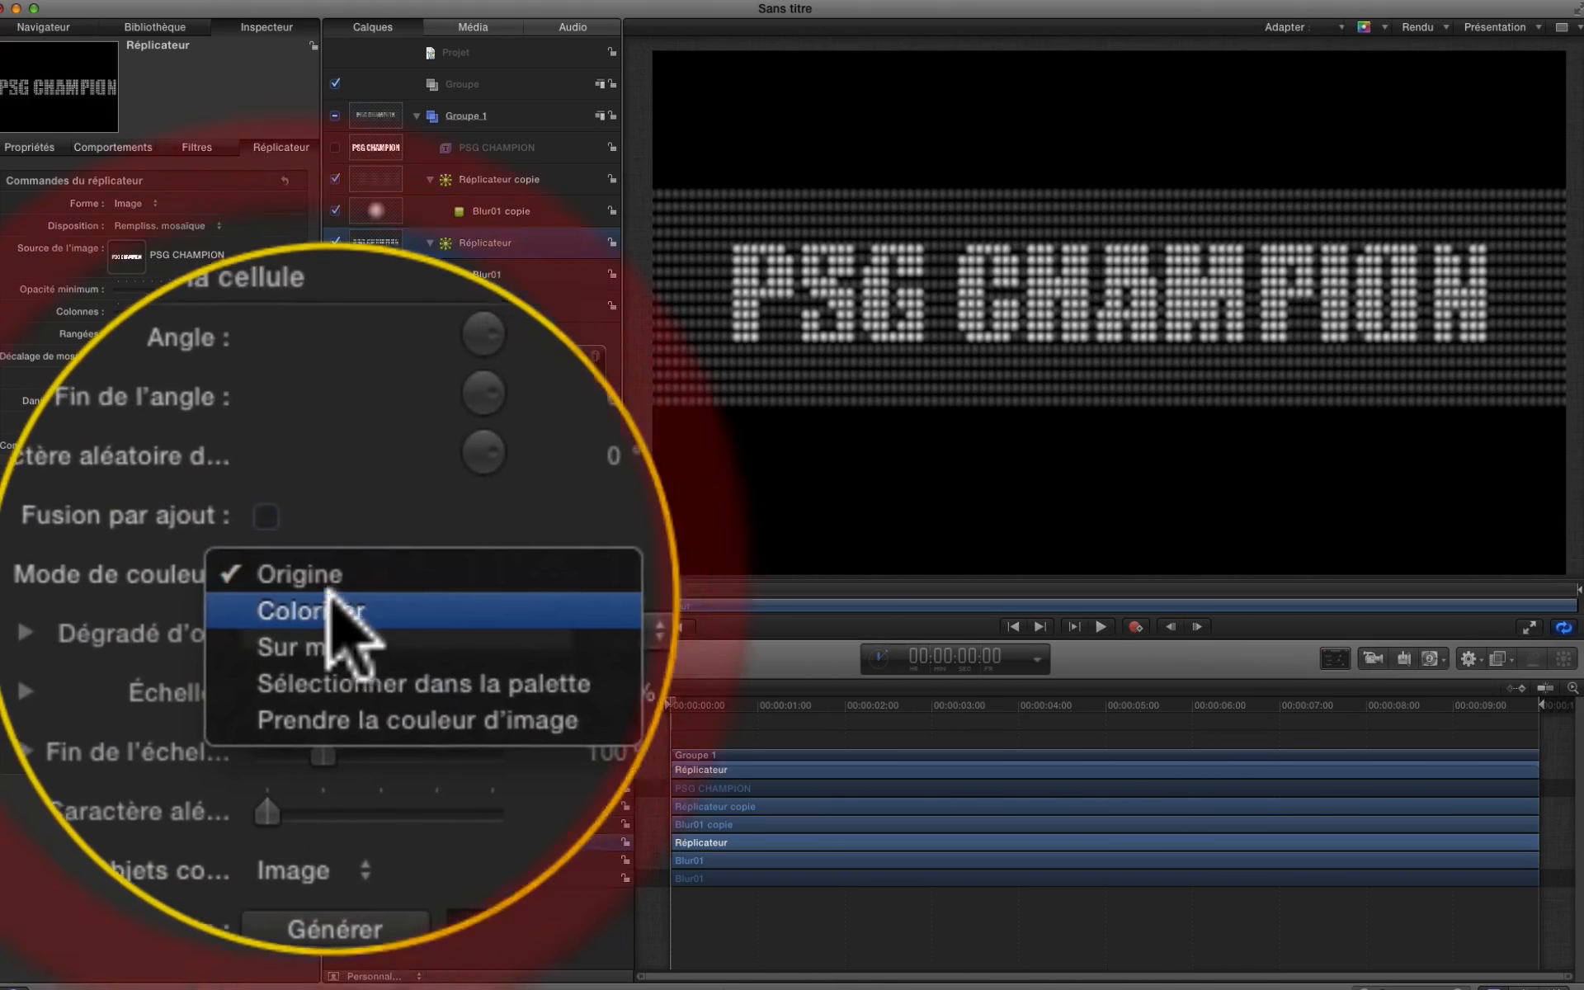
click(132, 605)
click(256, 618)
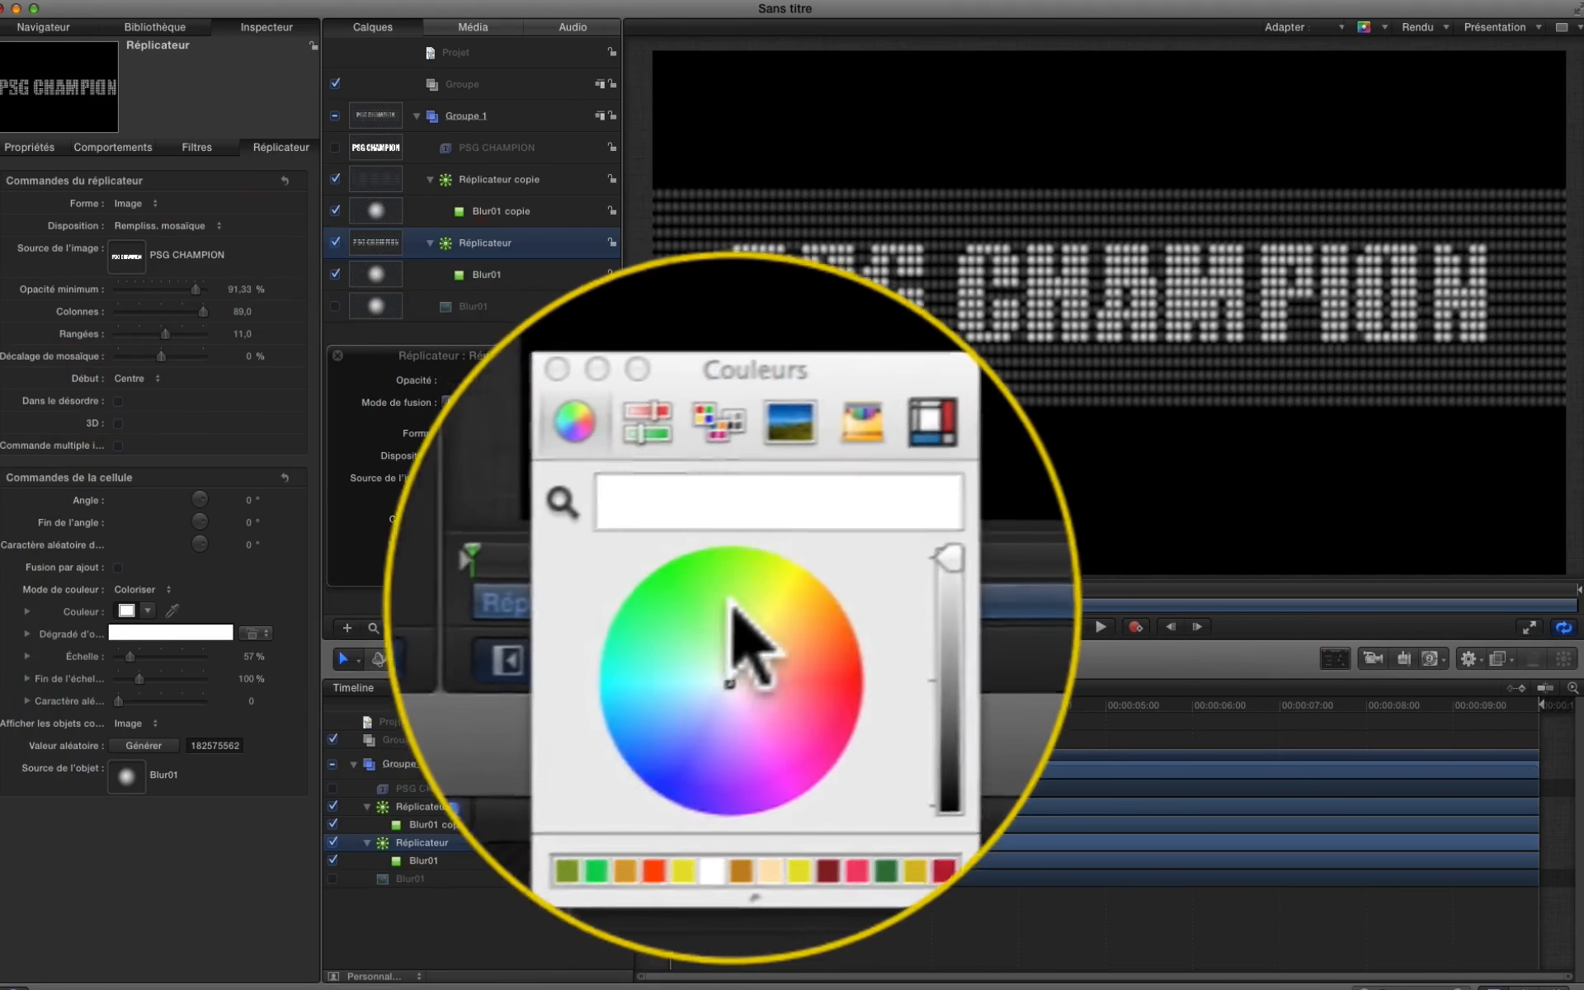
drag(755, 601, 747, 604)
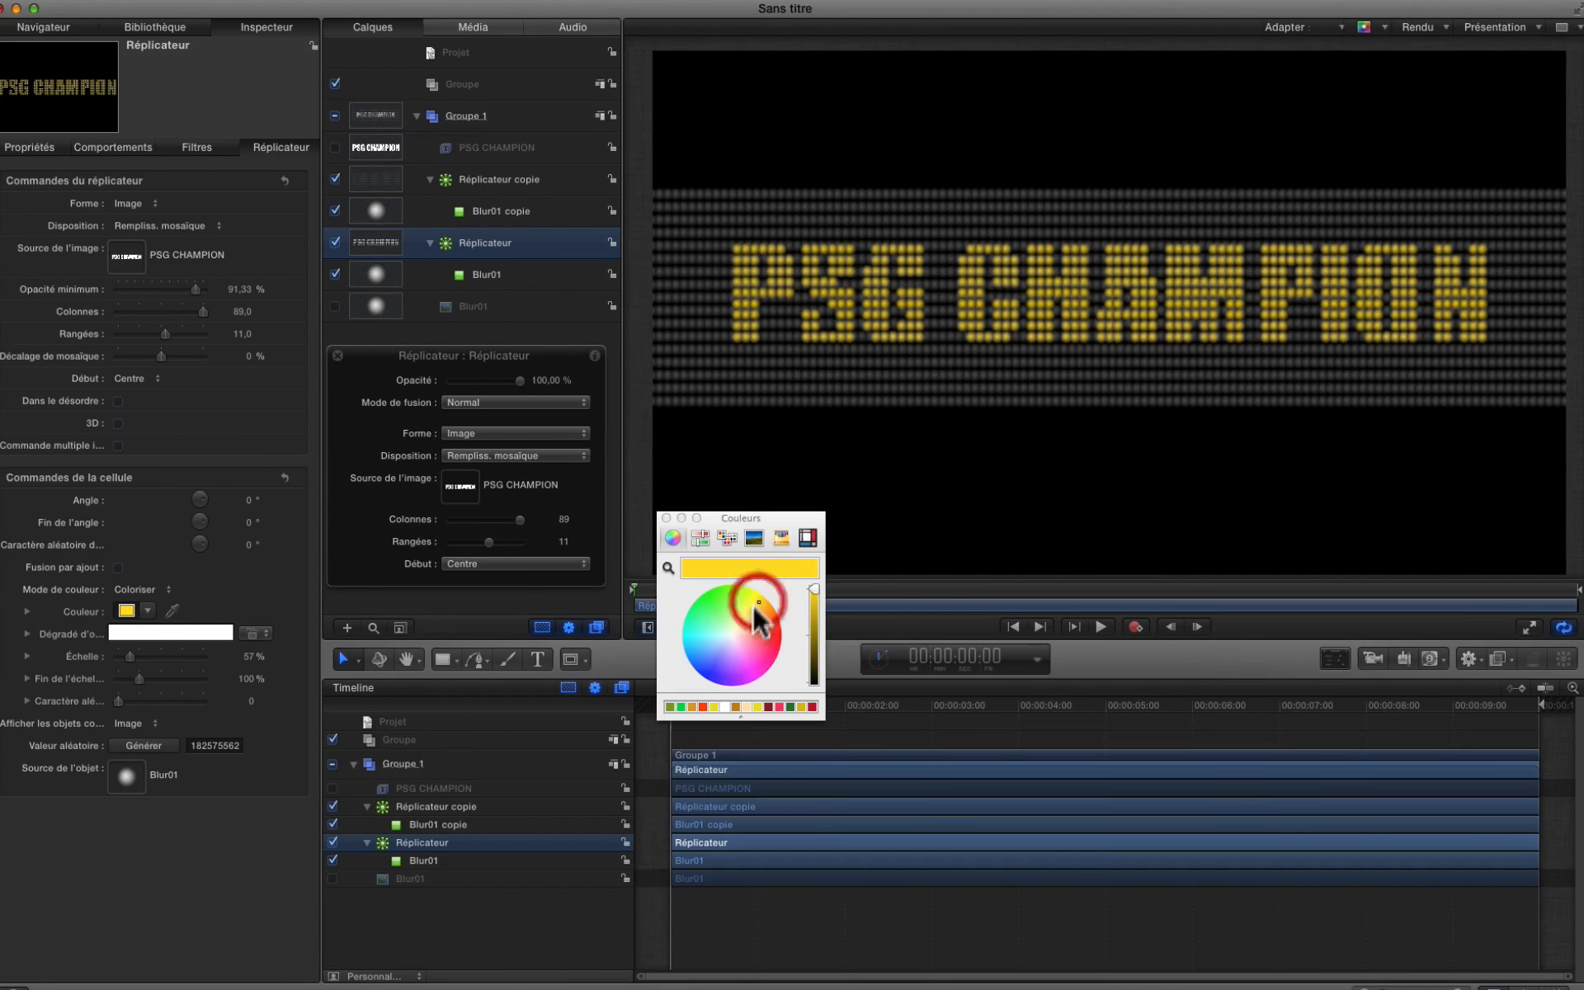
Set the replicator copy's color mode to Colorize (Coloriser) and give its background dots a pale yellow color.
click(513, 178)
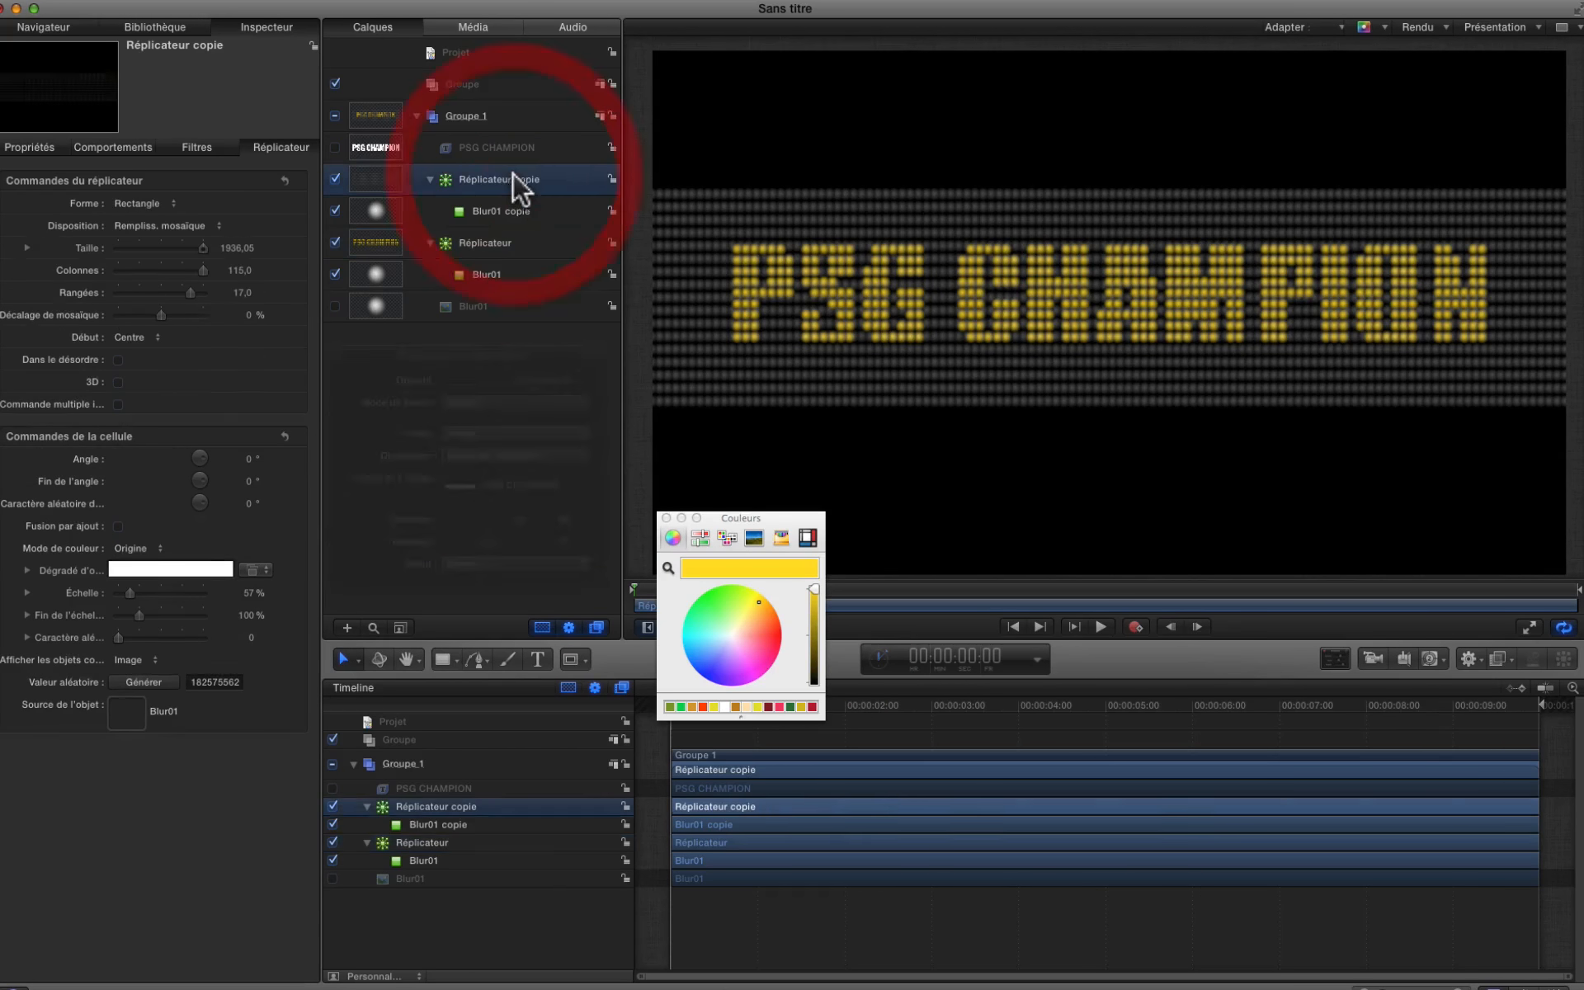
click(160, 548)
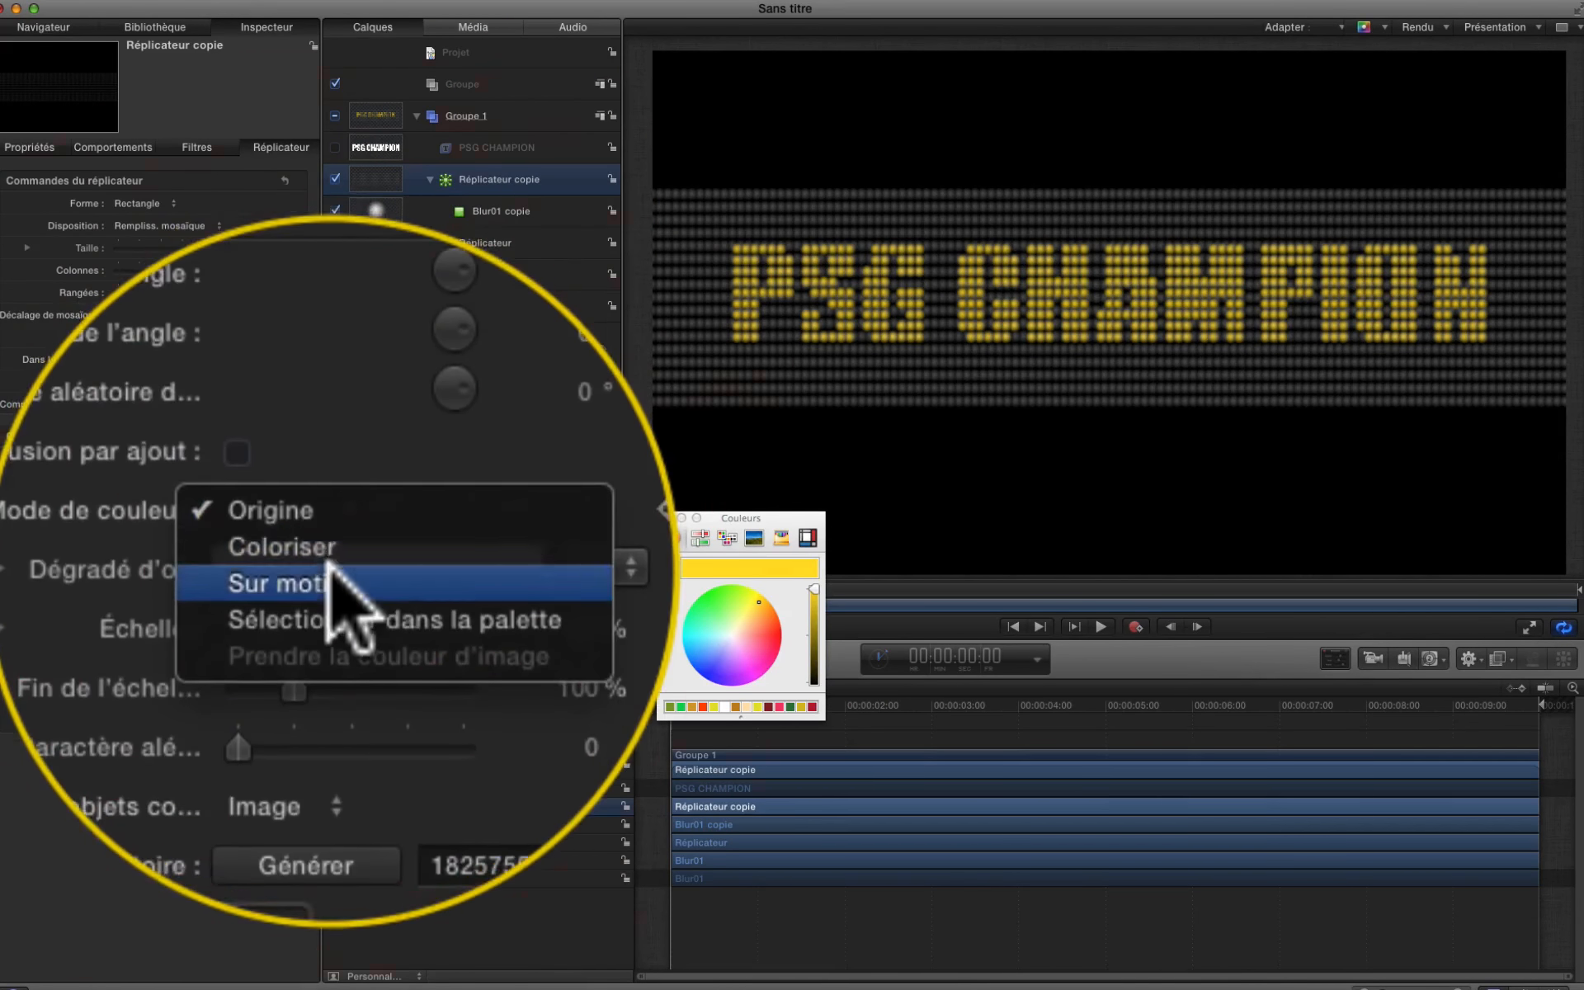
click(144, 564)
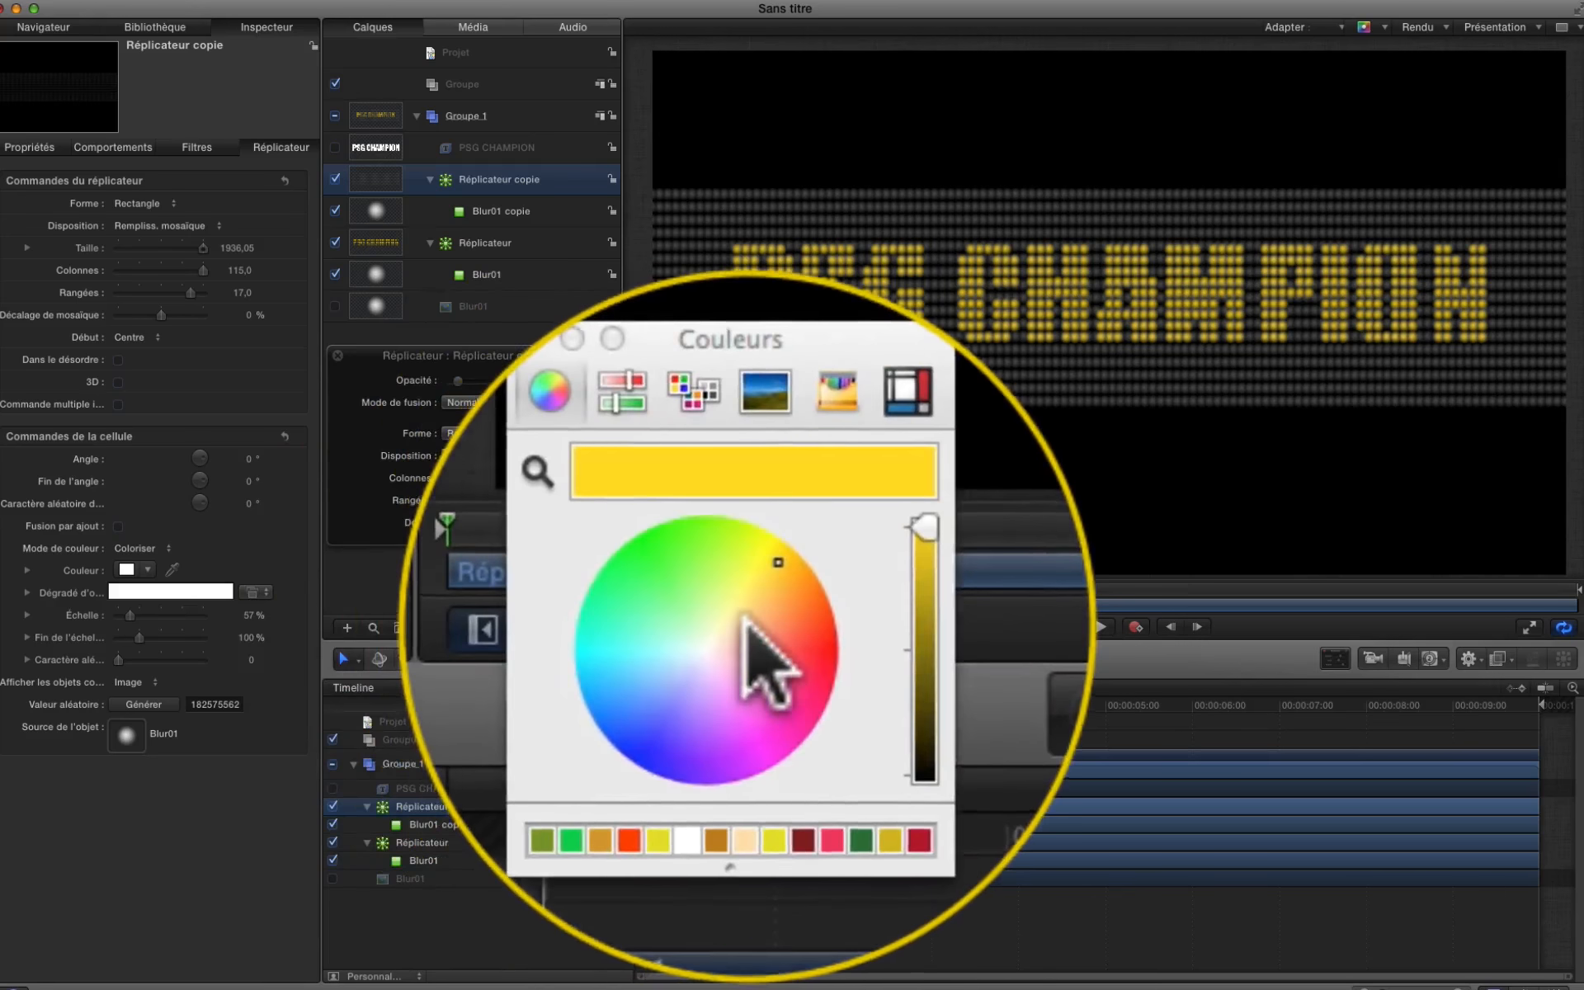
click(130, 569)
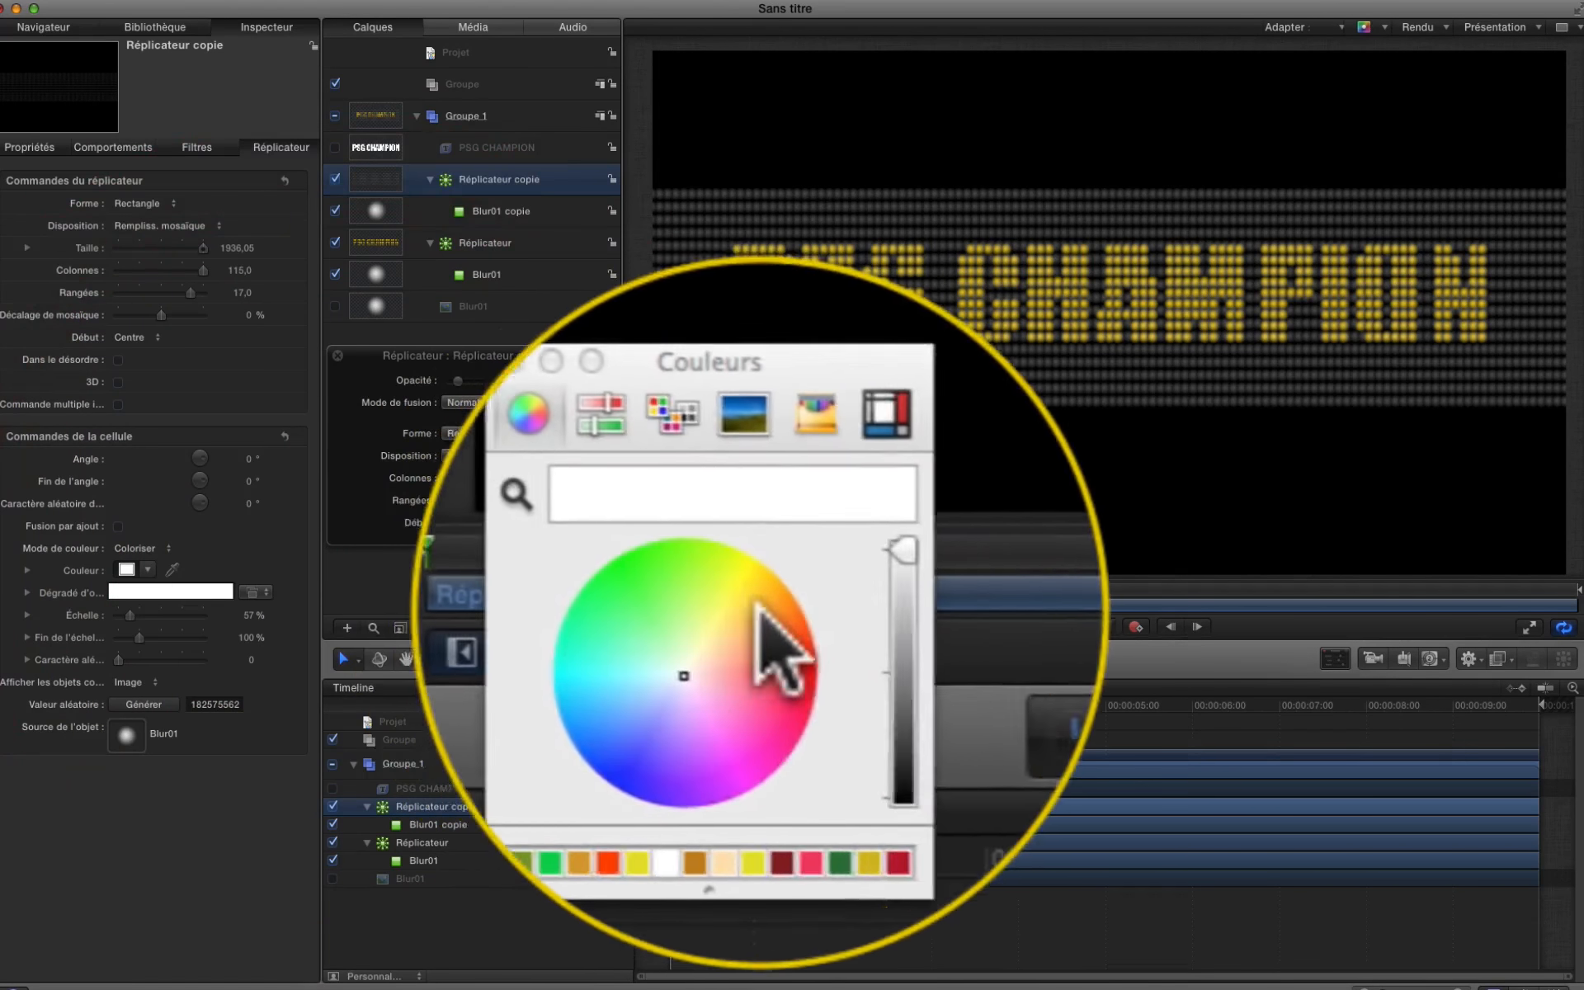
click(736, 614)
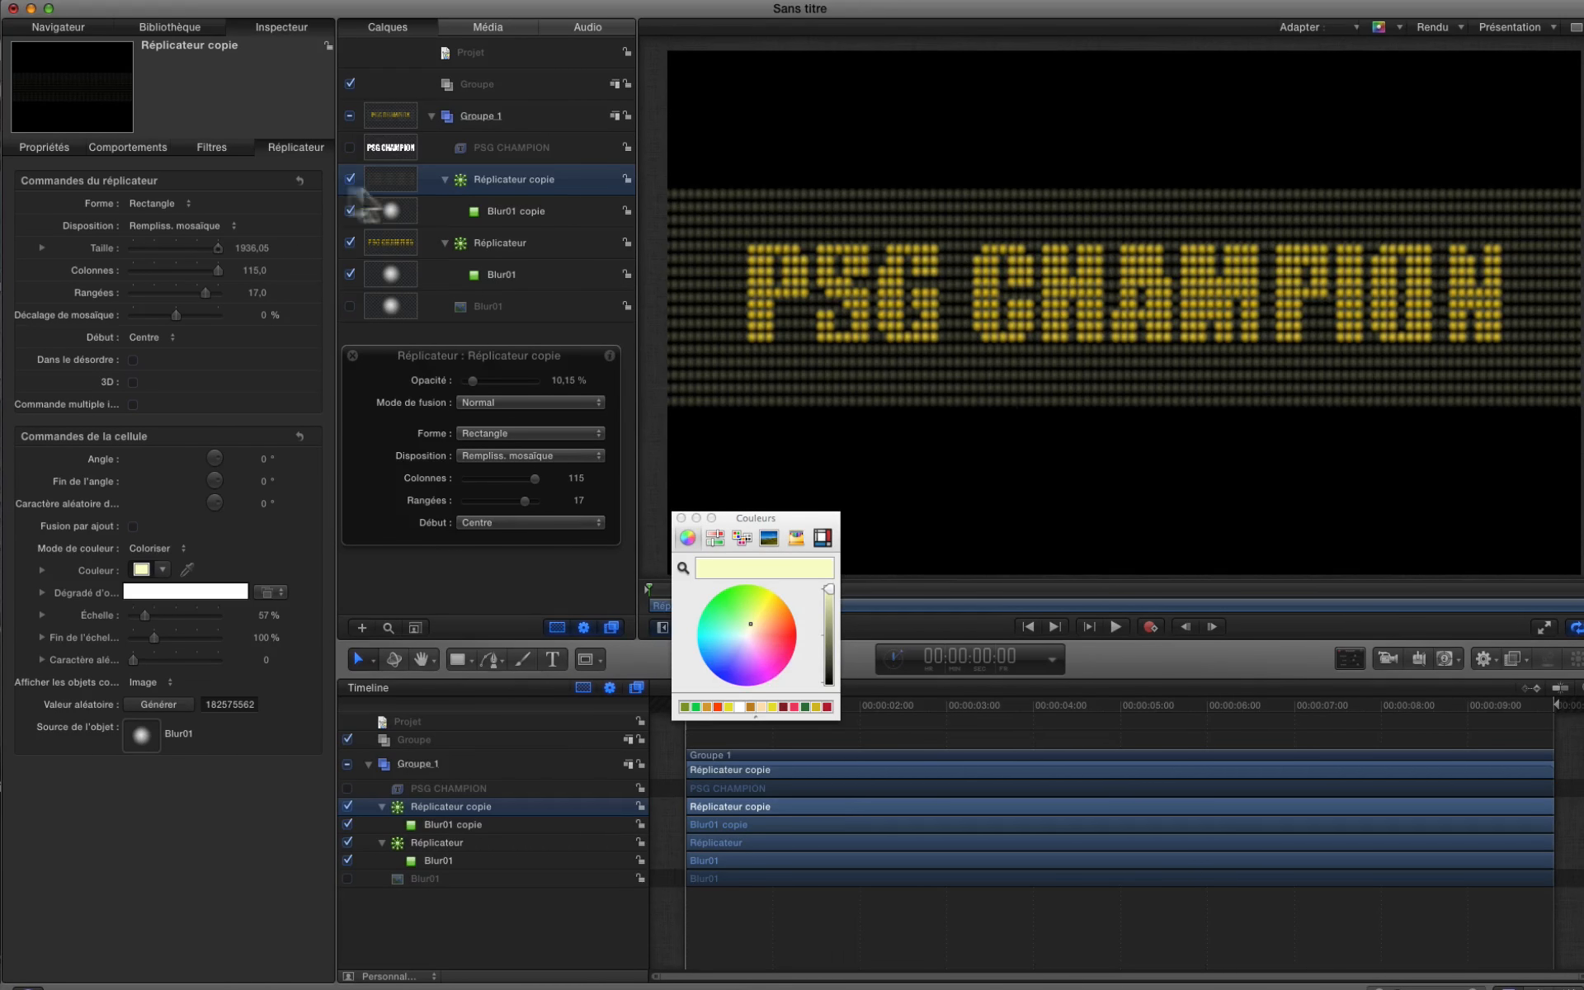
Add the Sequence Replicator behavior (Réplicateur de séquence) to the original replicator and open its settings.
click(115, 147)
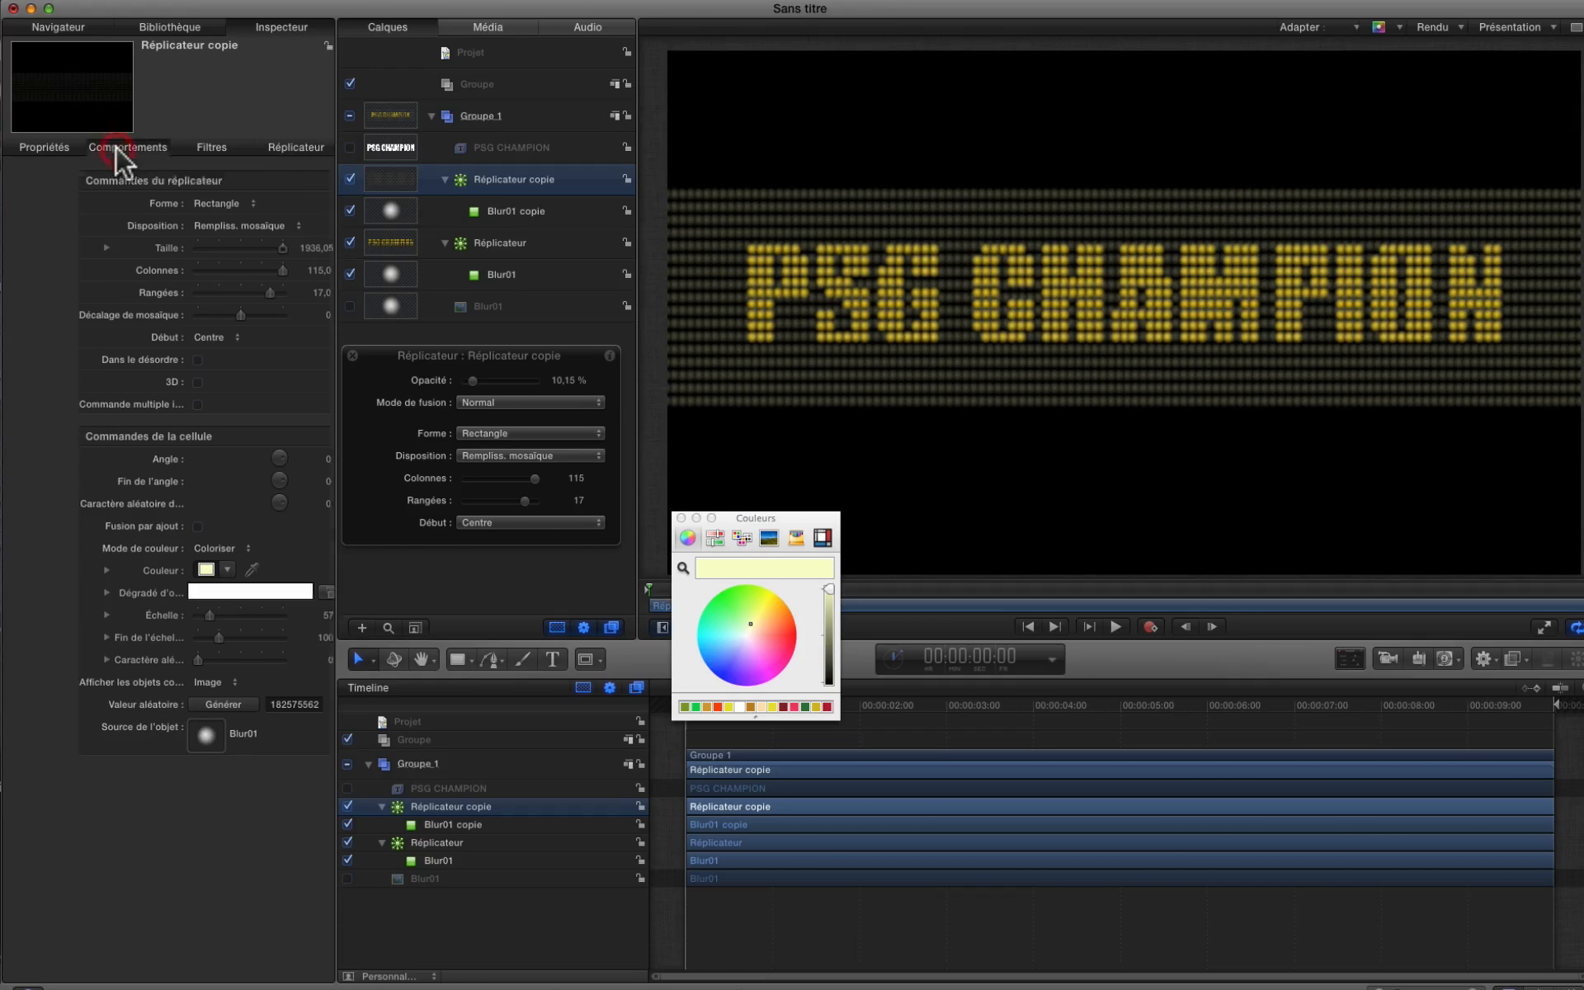
click(172, 27)
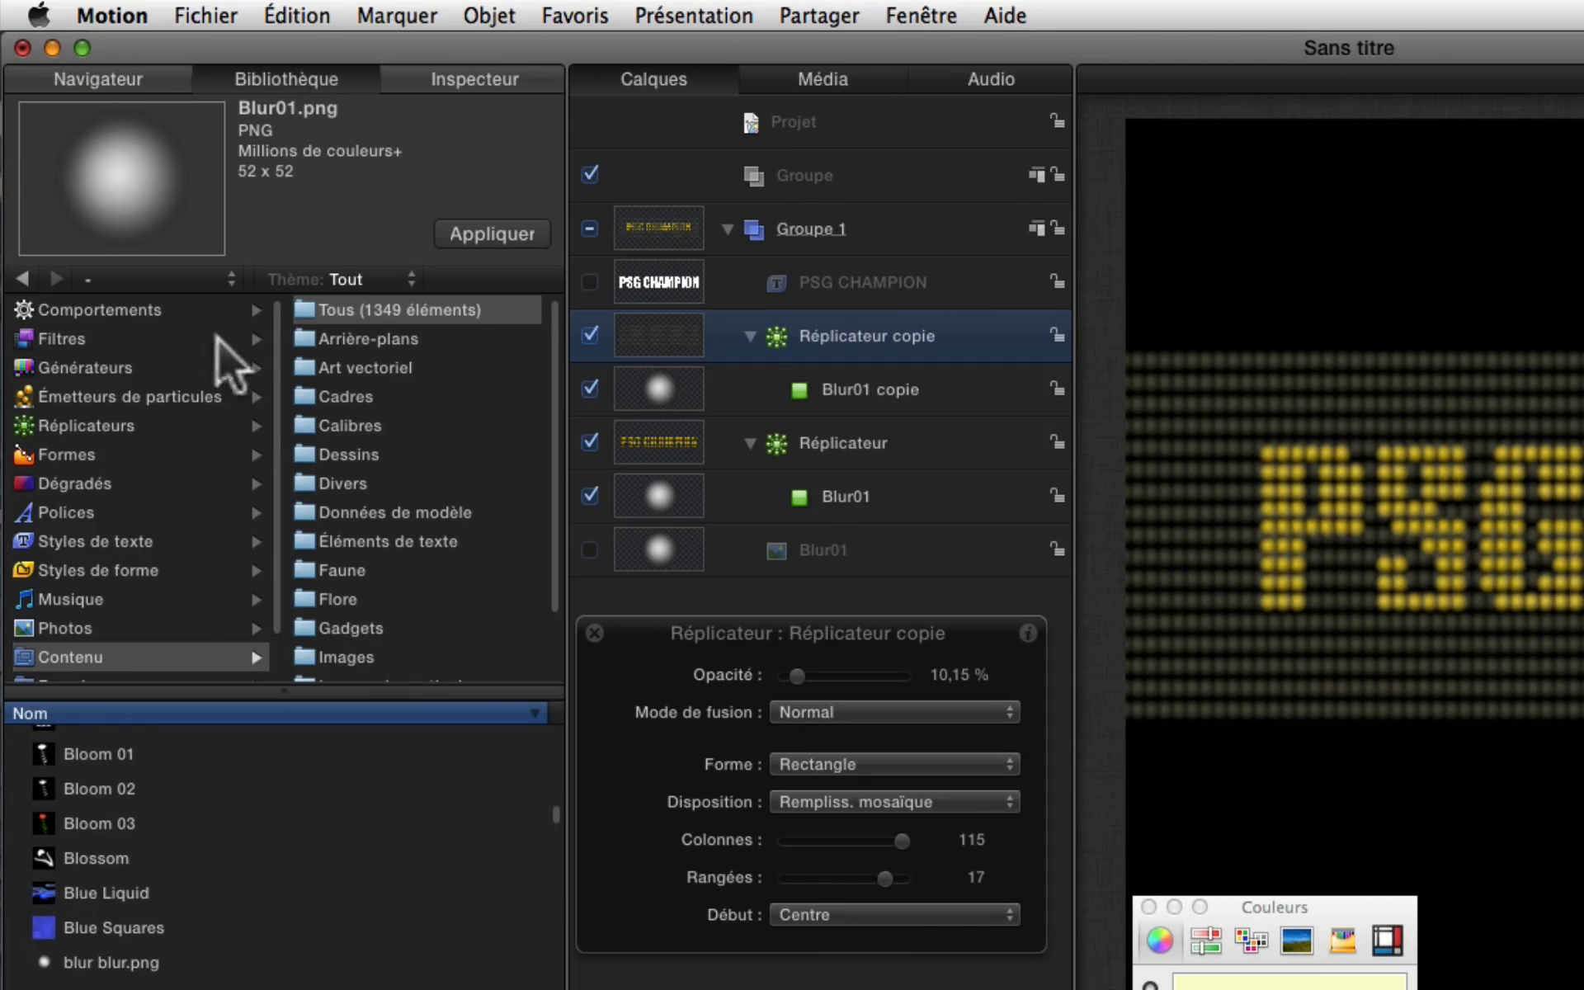
click(75, 277)
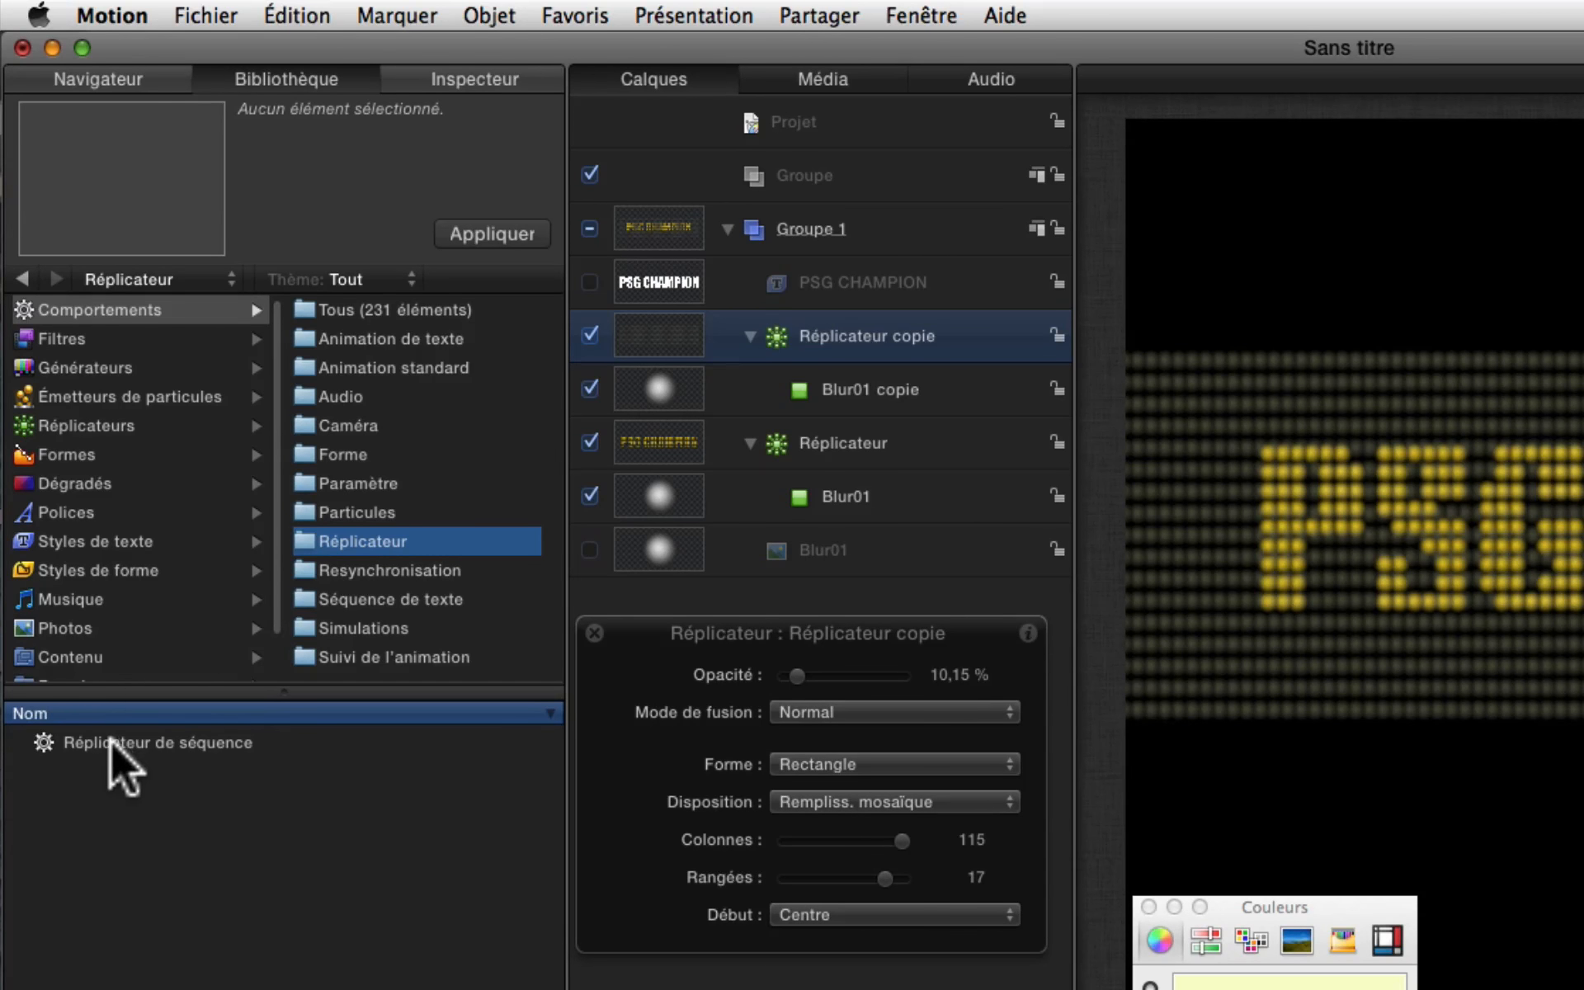
drag(43, 745, 837, 439)
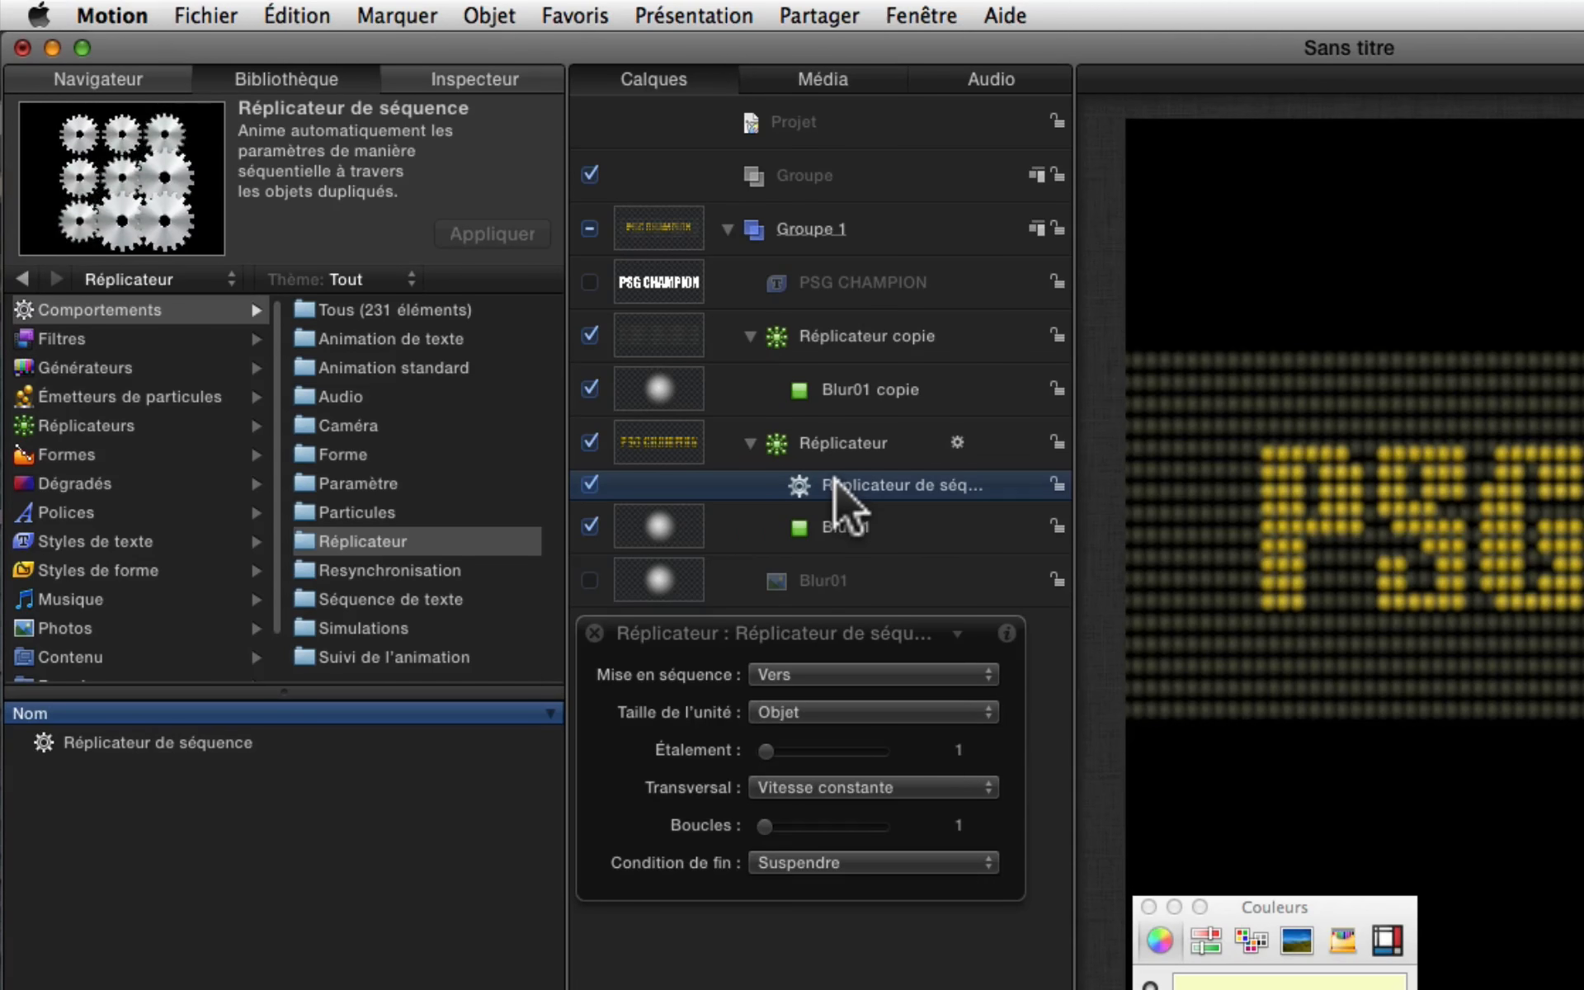
click(464, 78)
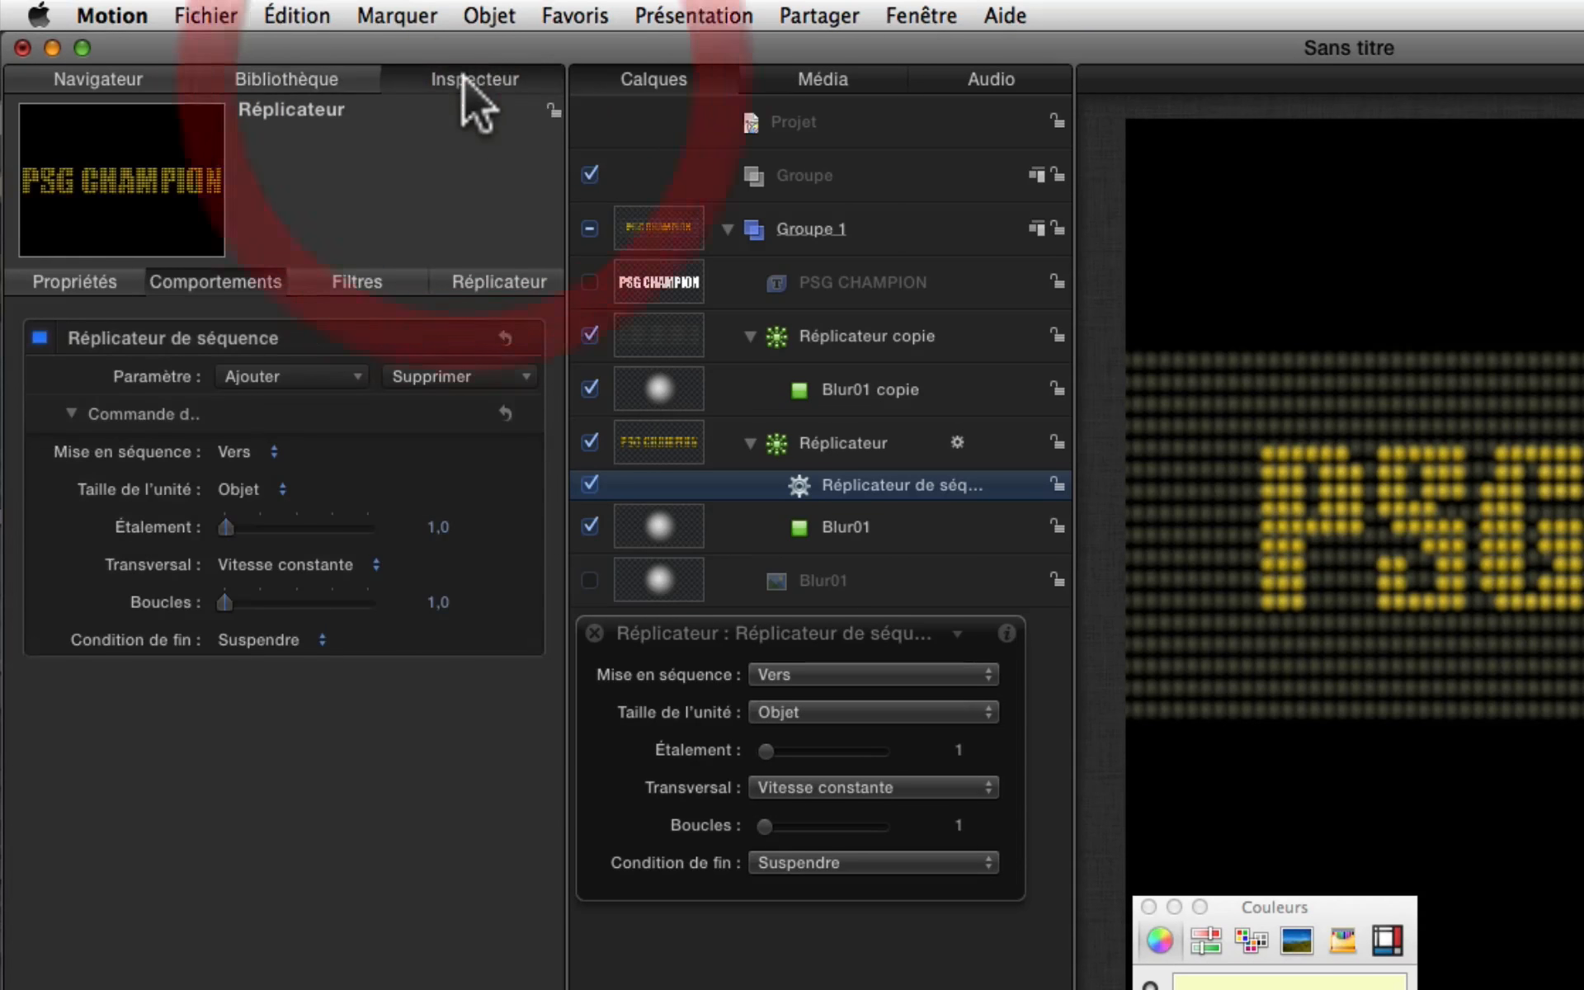
Add the Position parameter to the original replicator's Sequence Replicator behavior (Réplicateur de séquence).
click(214, 275)
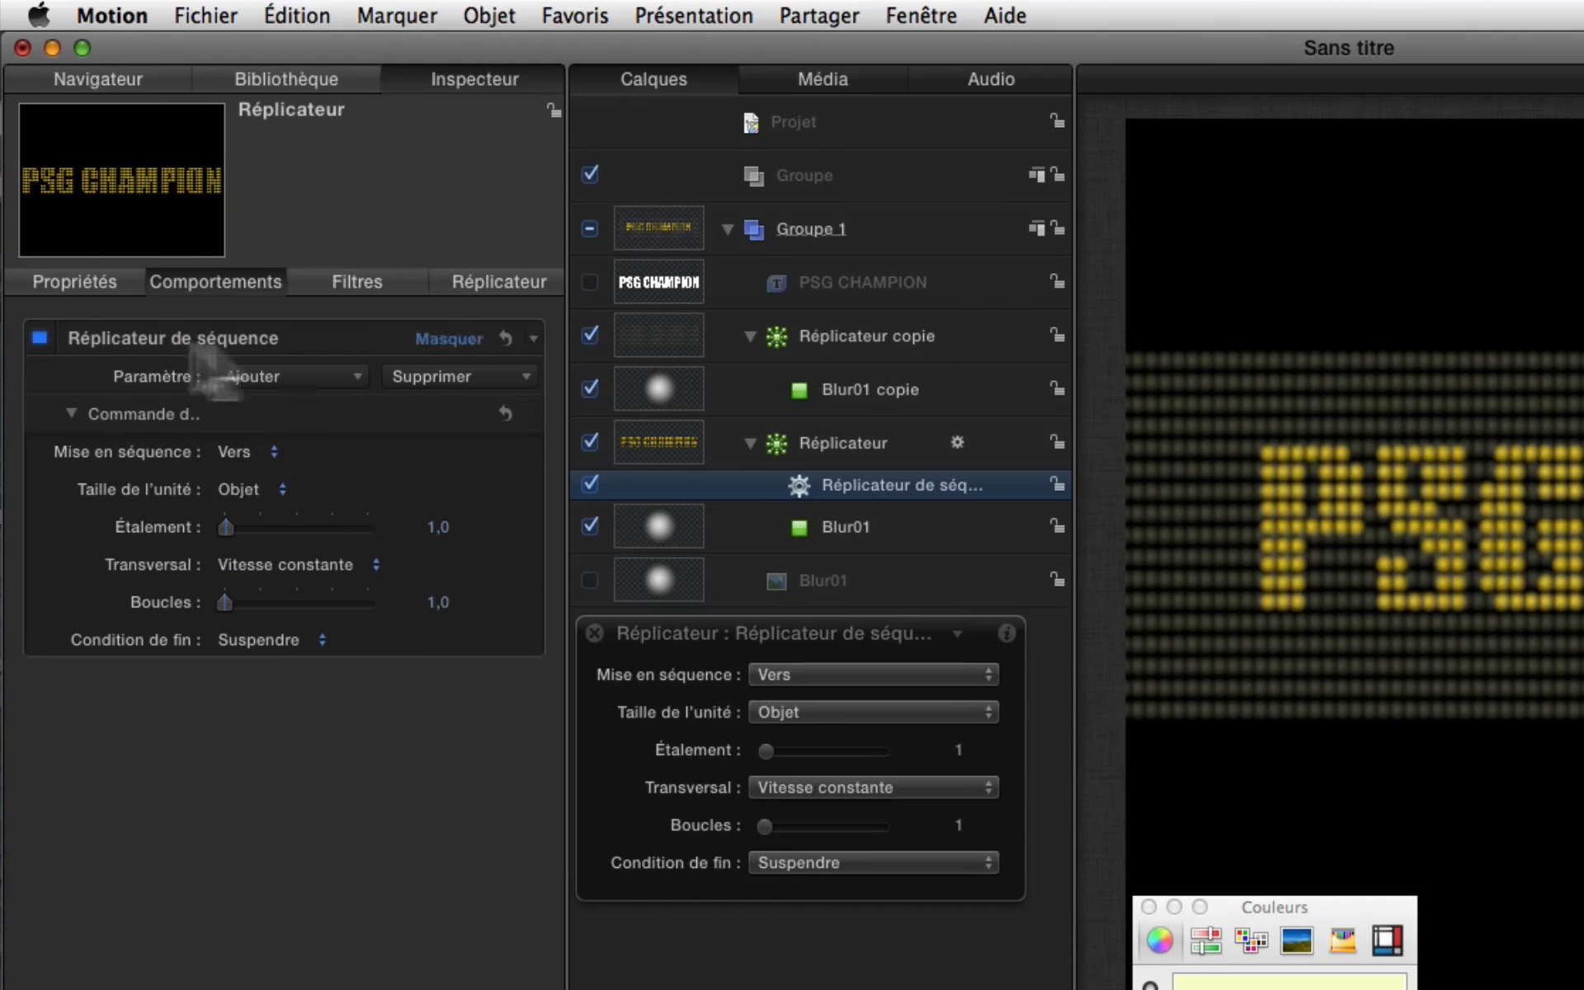
click(354, 374)
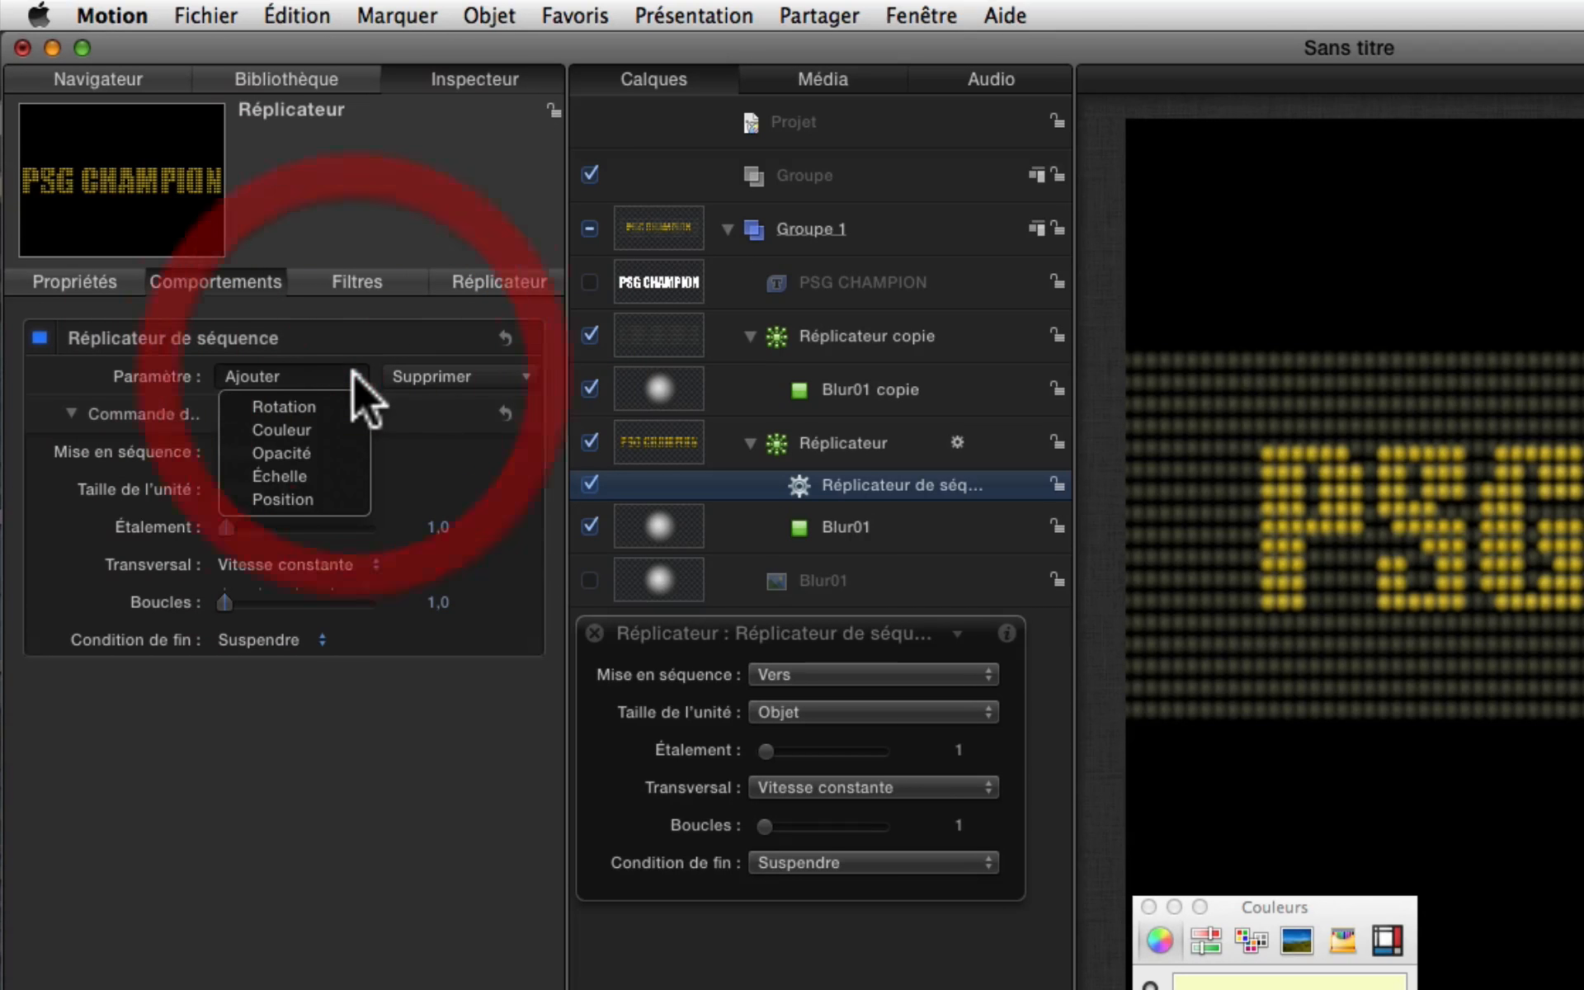
click(318, 494)
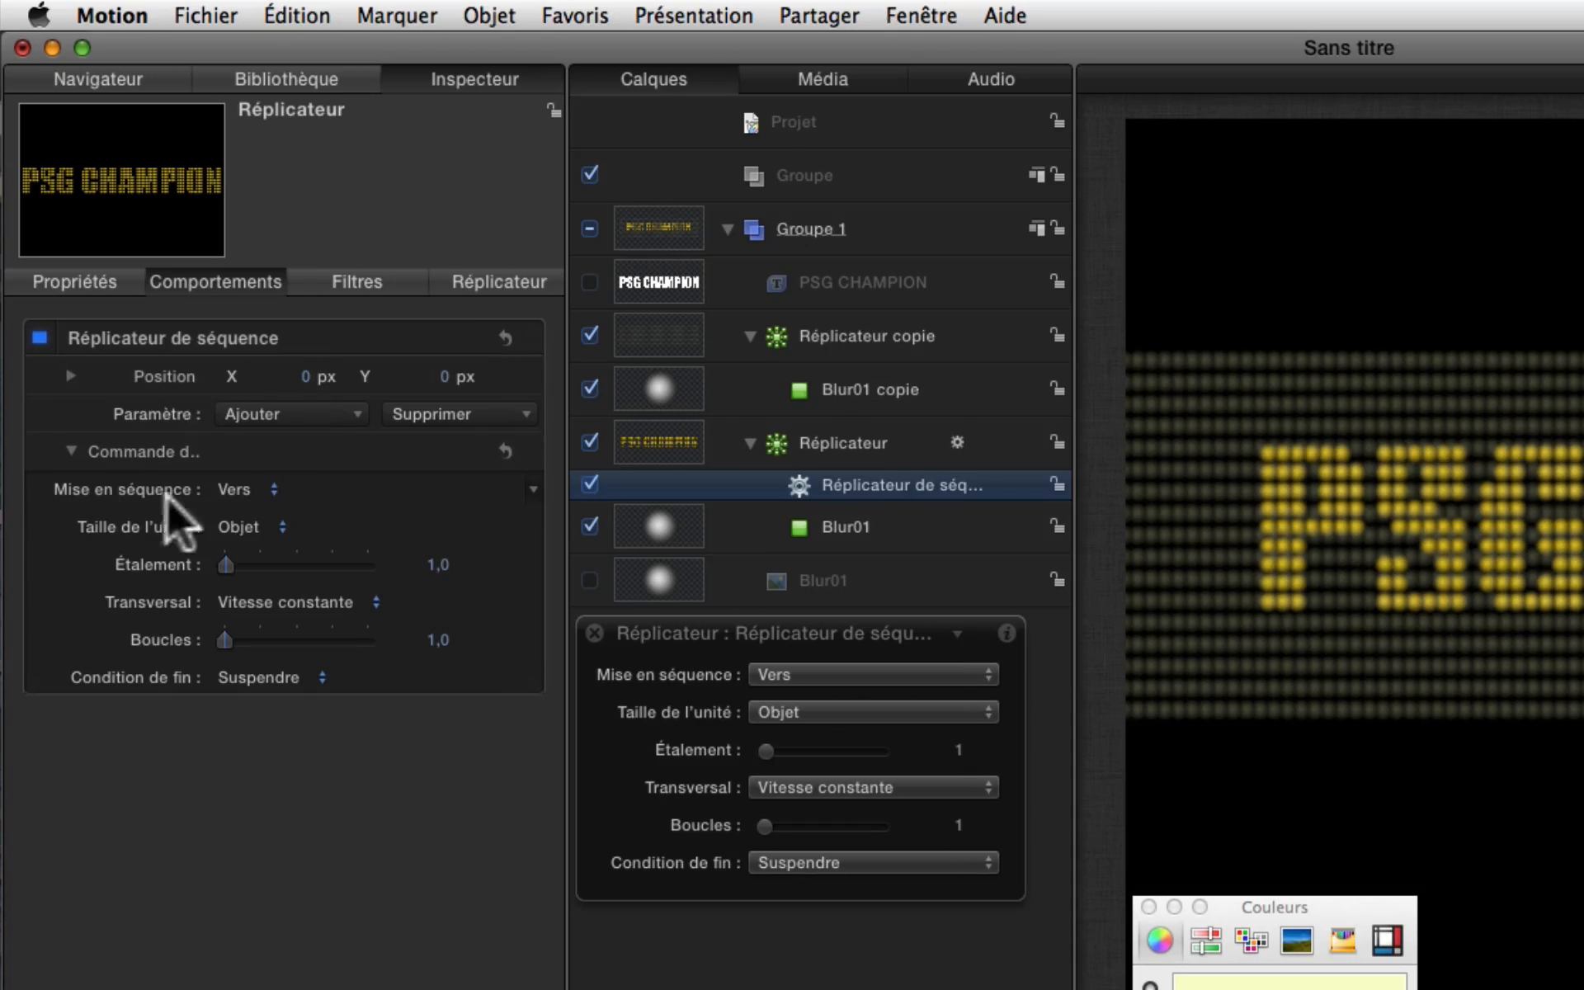
Set the behavior's sequencing (Mise en séquence) to De and its X position offset to -1767 px.
click(240, 491)
click(237, 510)
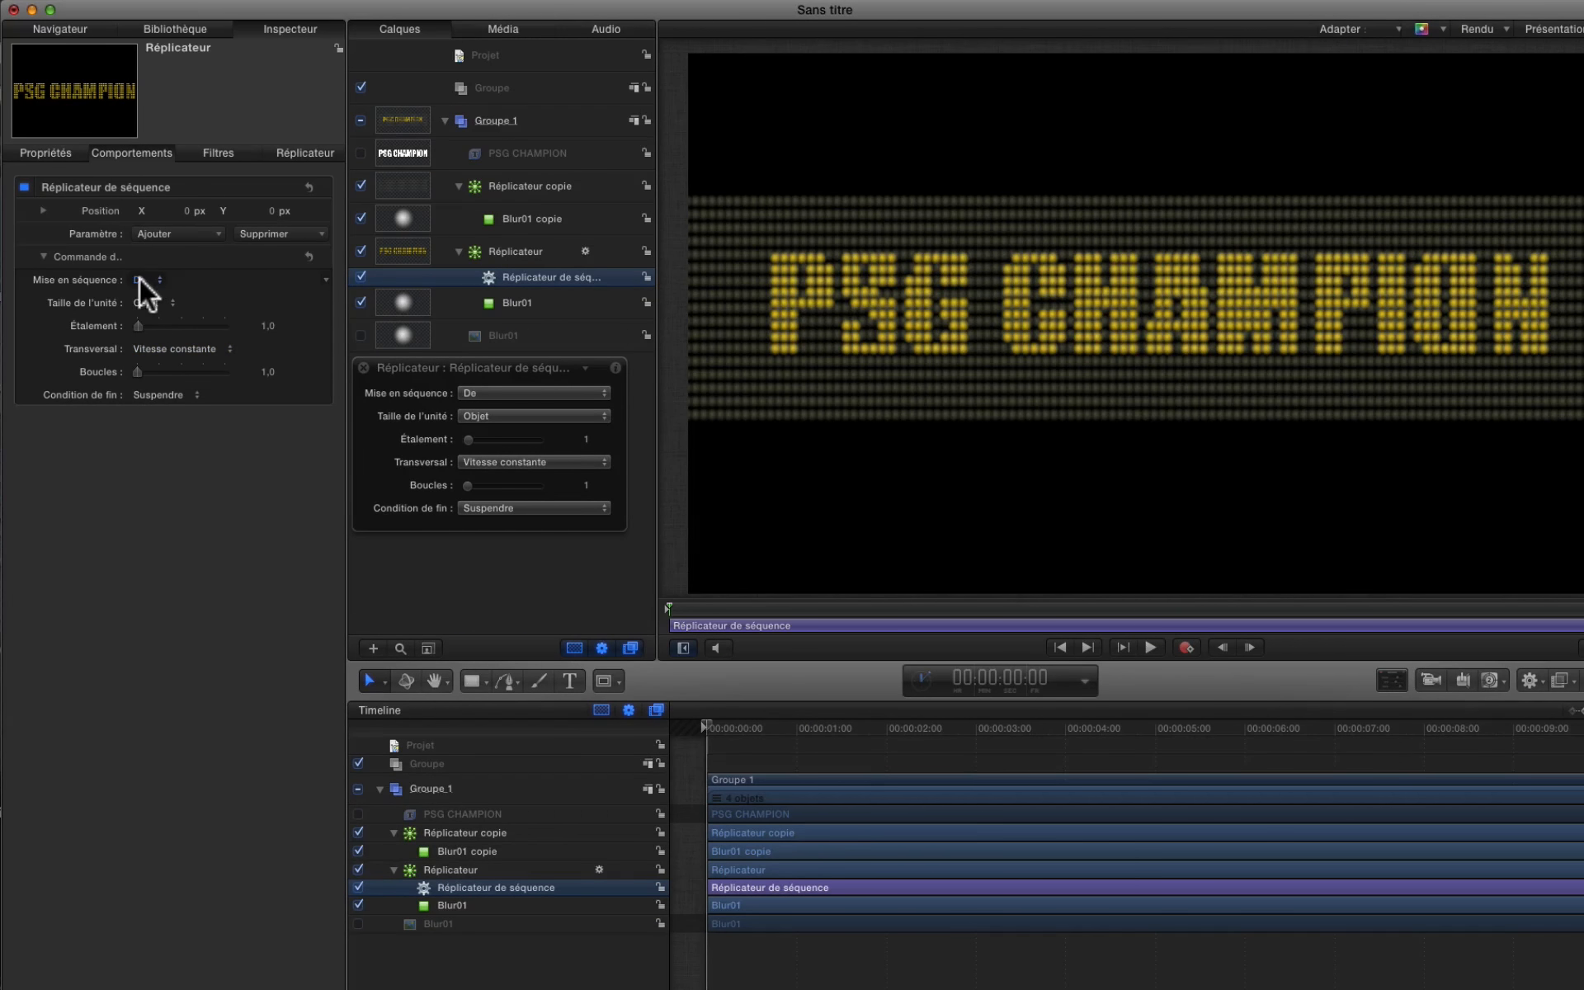
drag(188, 210, 2, 210)
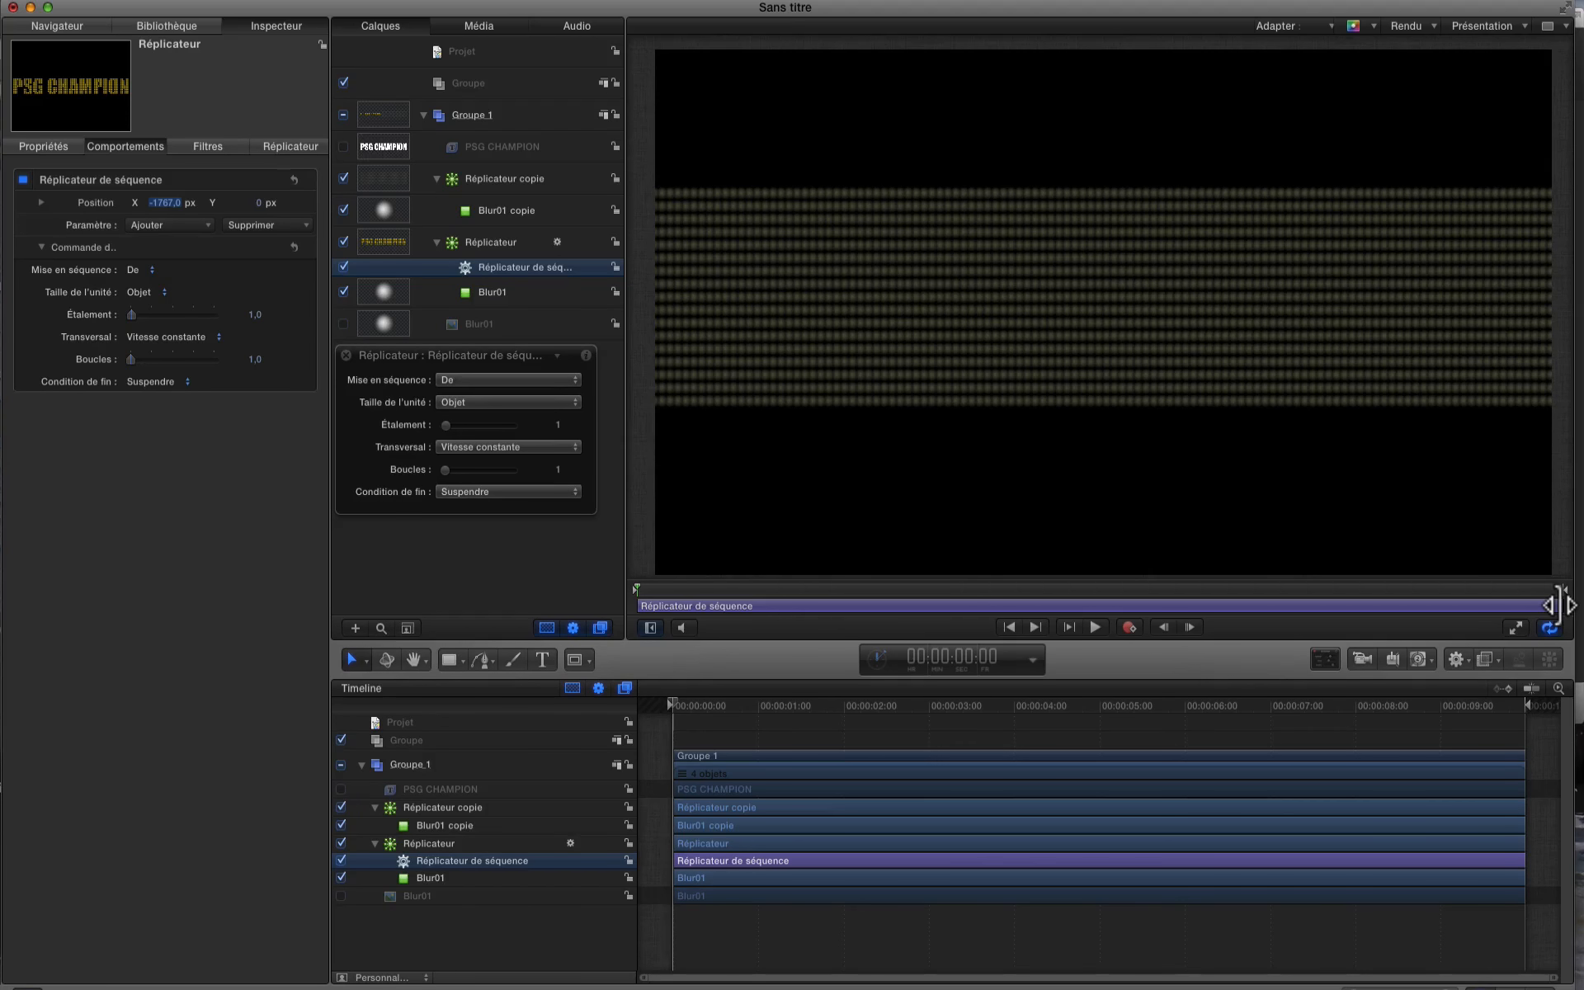
Shorten the Sequence Replicator behavior to about 2.4 seconds from the project start and play the animation.
drag(1562, 604, 853, 618)
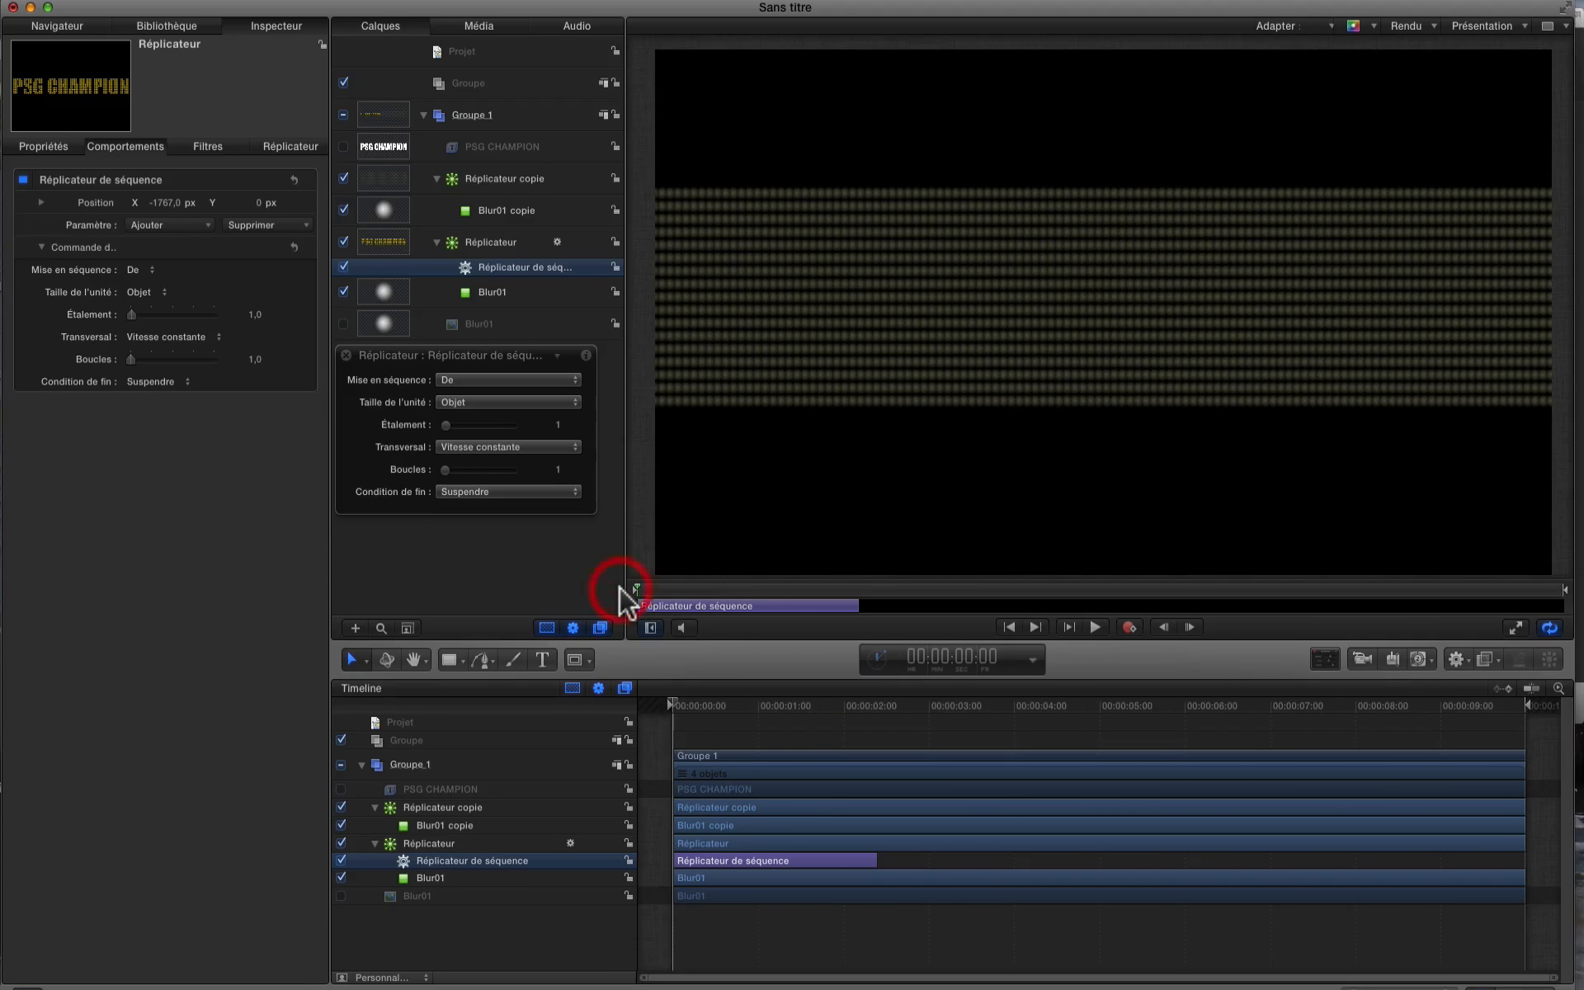
key(space)
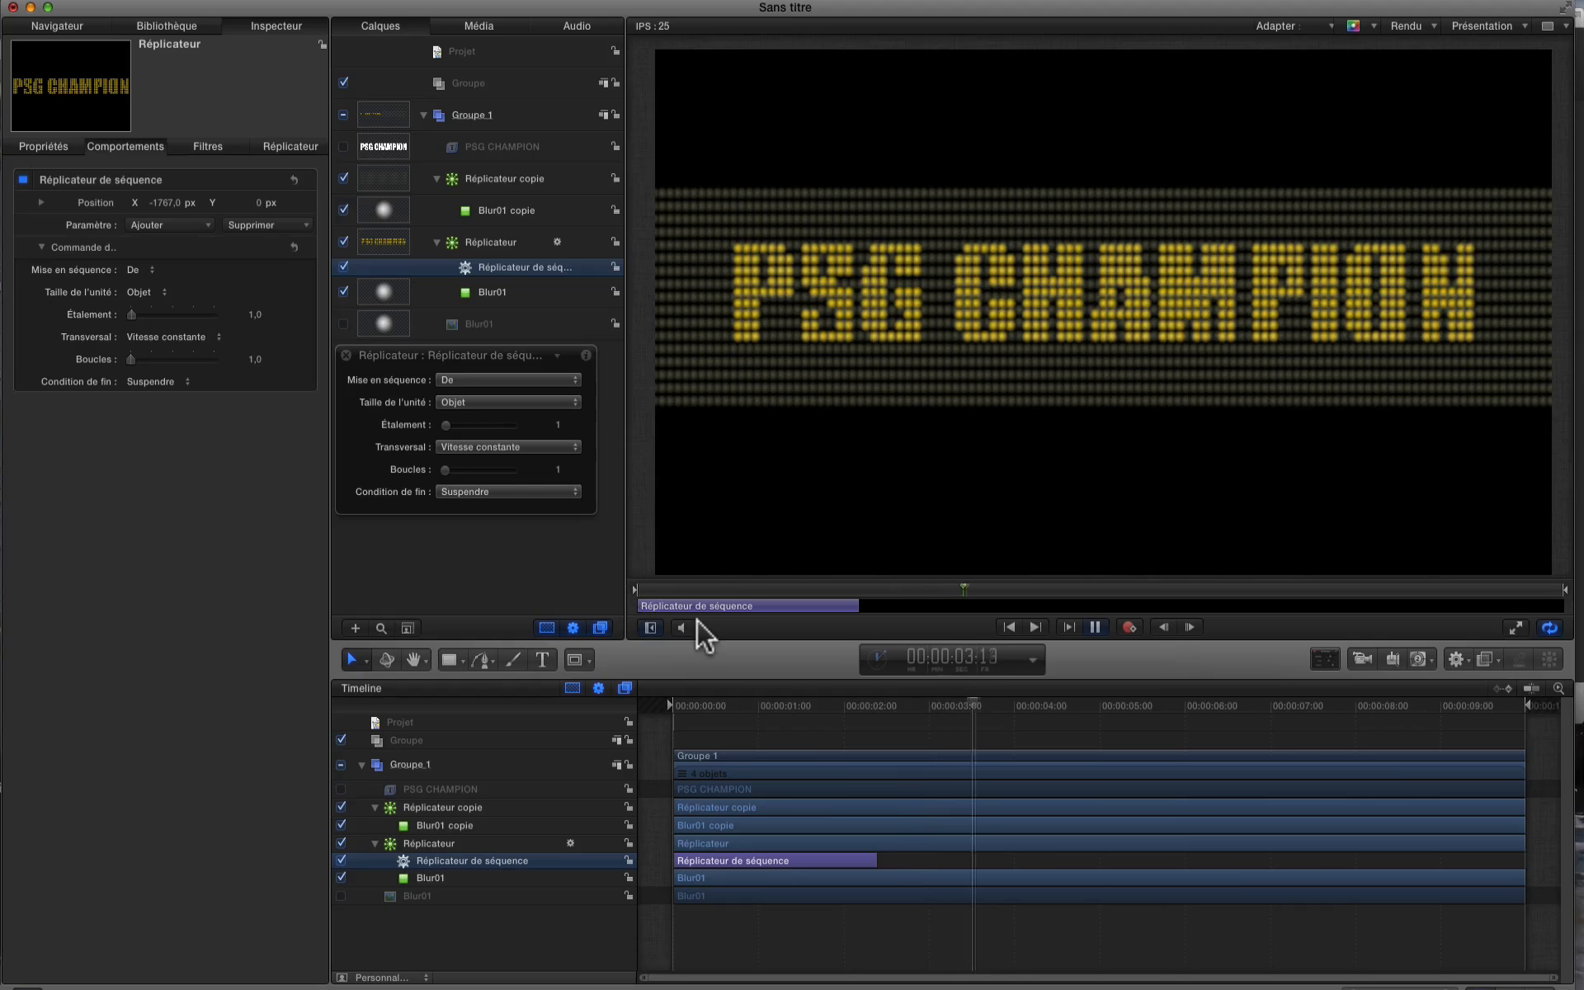
key(space)
Set the original replicator's build origin (Début) to Droite and preview the animation from the start.
click(510, 239)
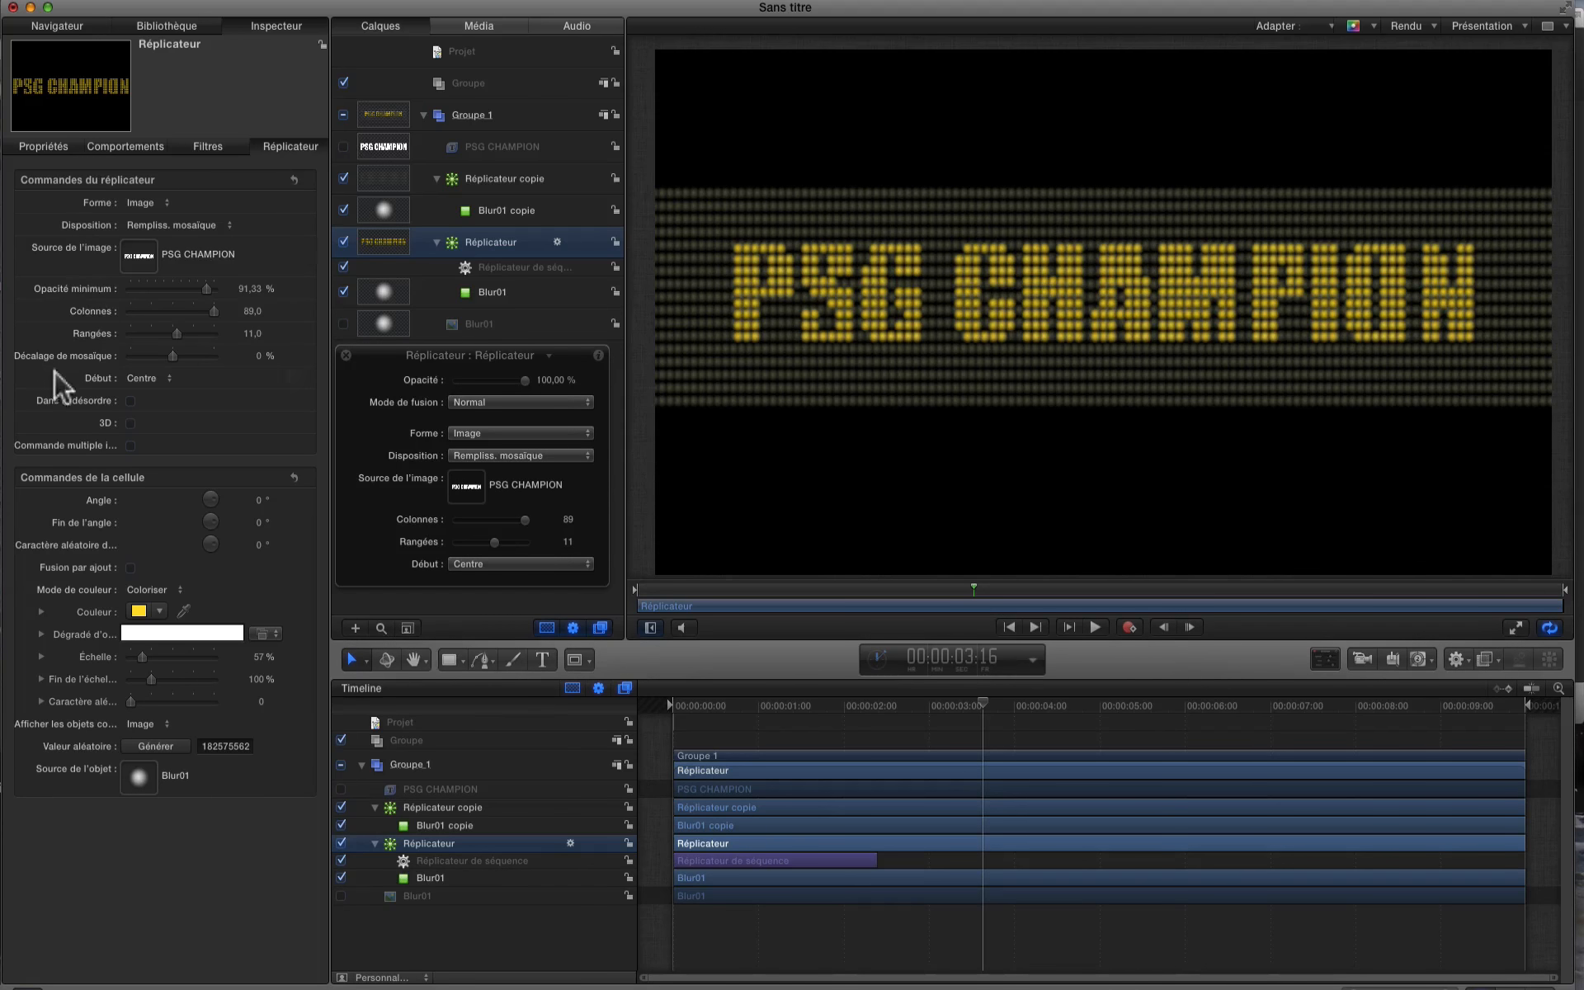
click(144, 377)
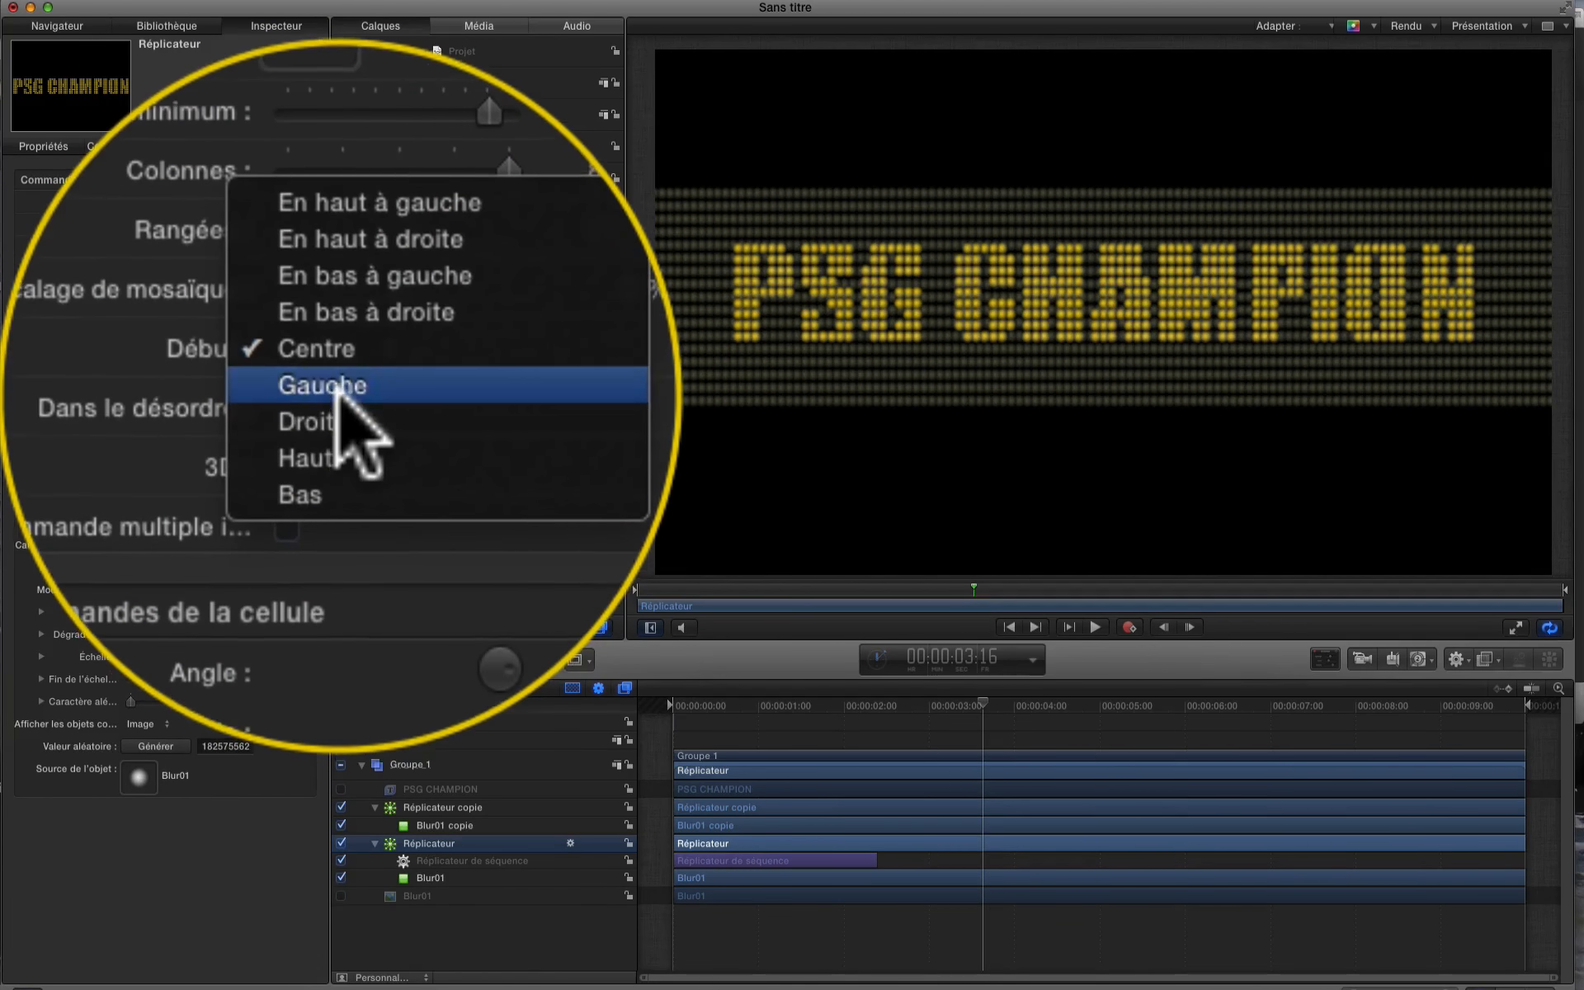
click(338, 406)
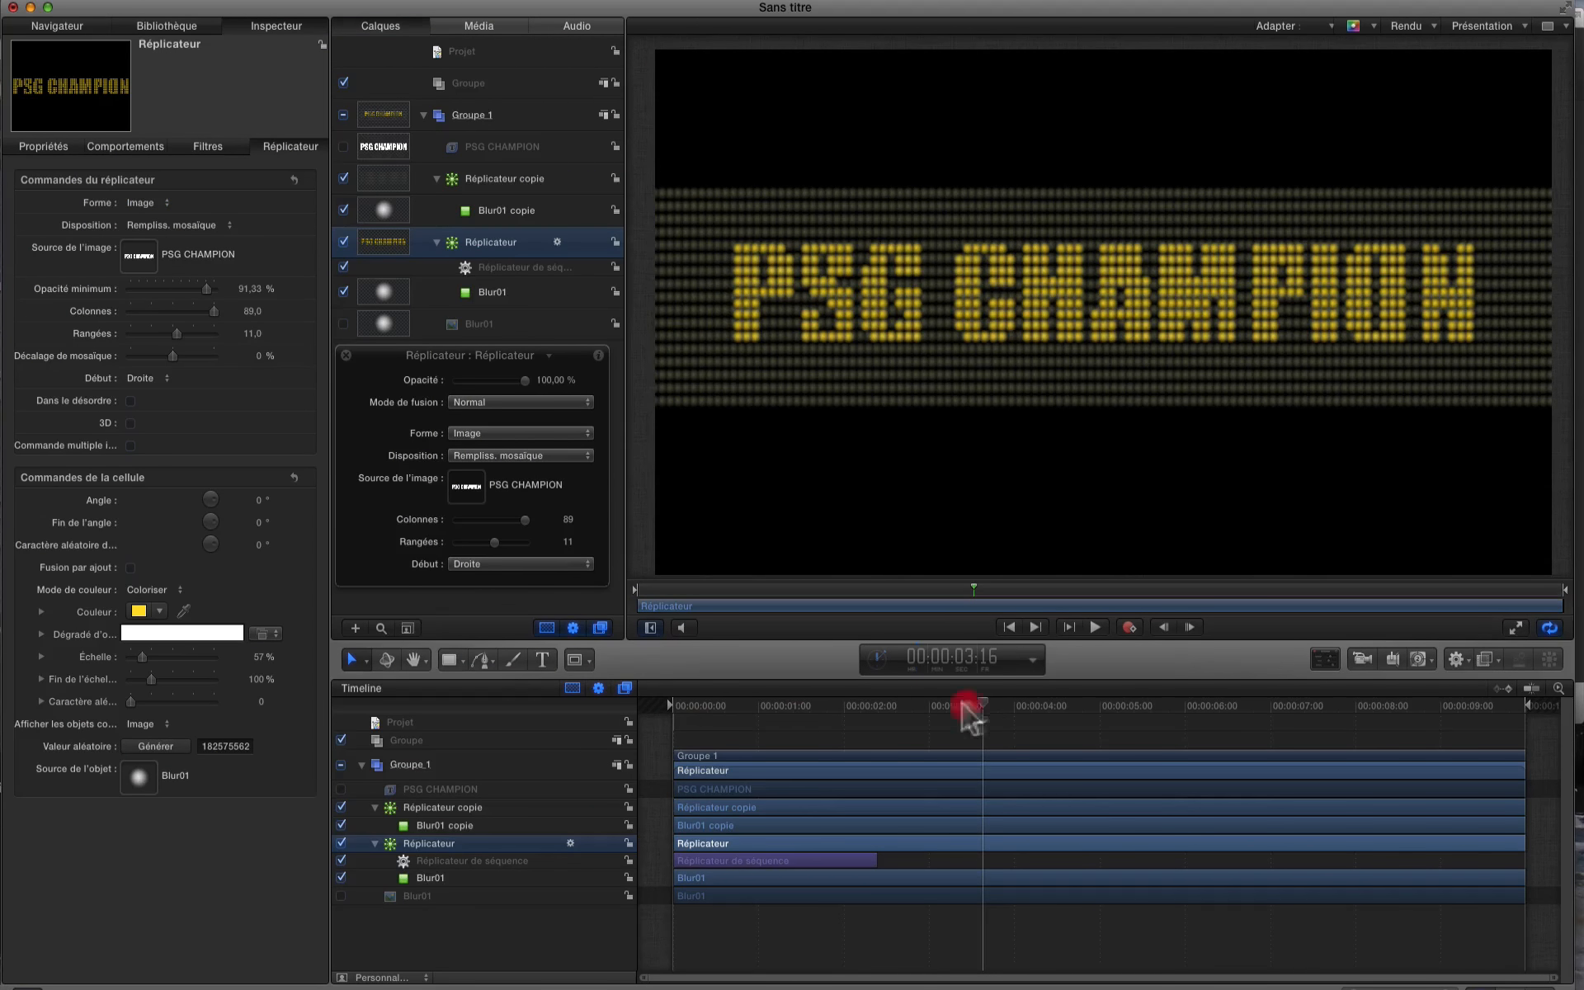
drag(969, 718, 553, 721)
key(space)
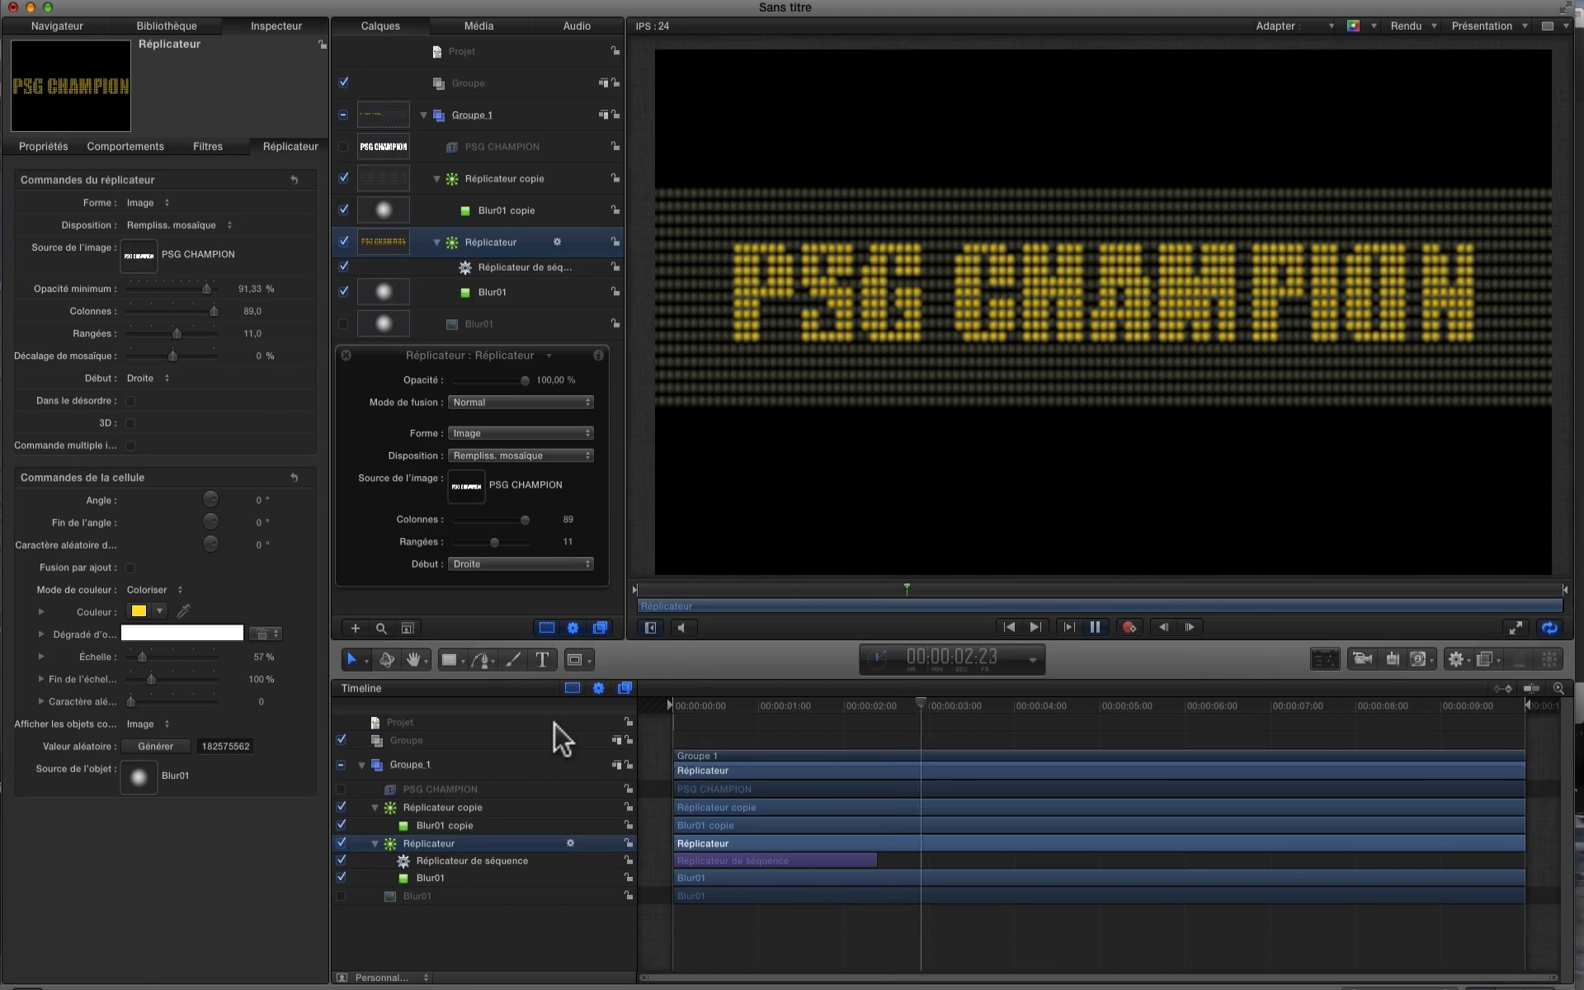
key(space)
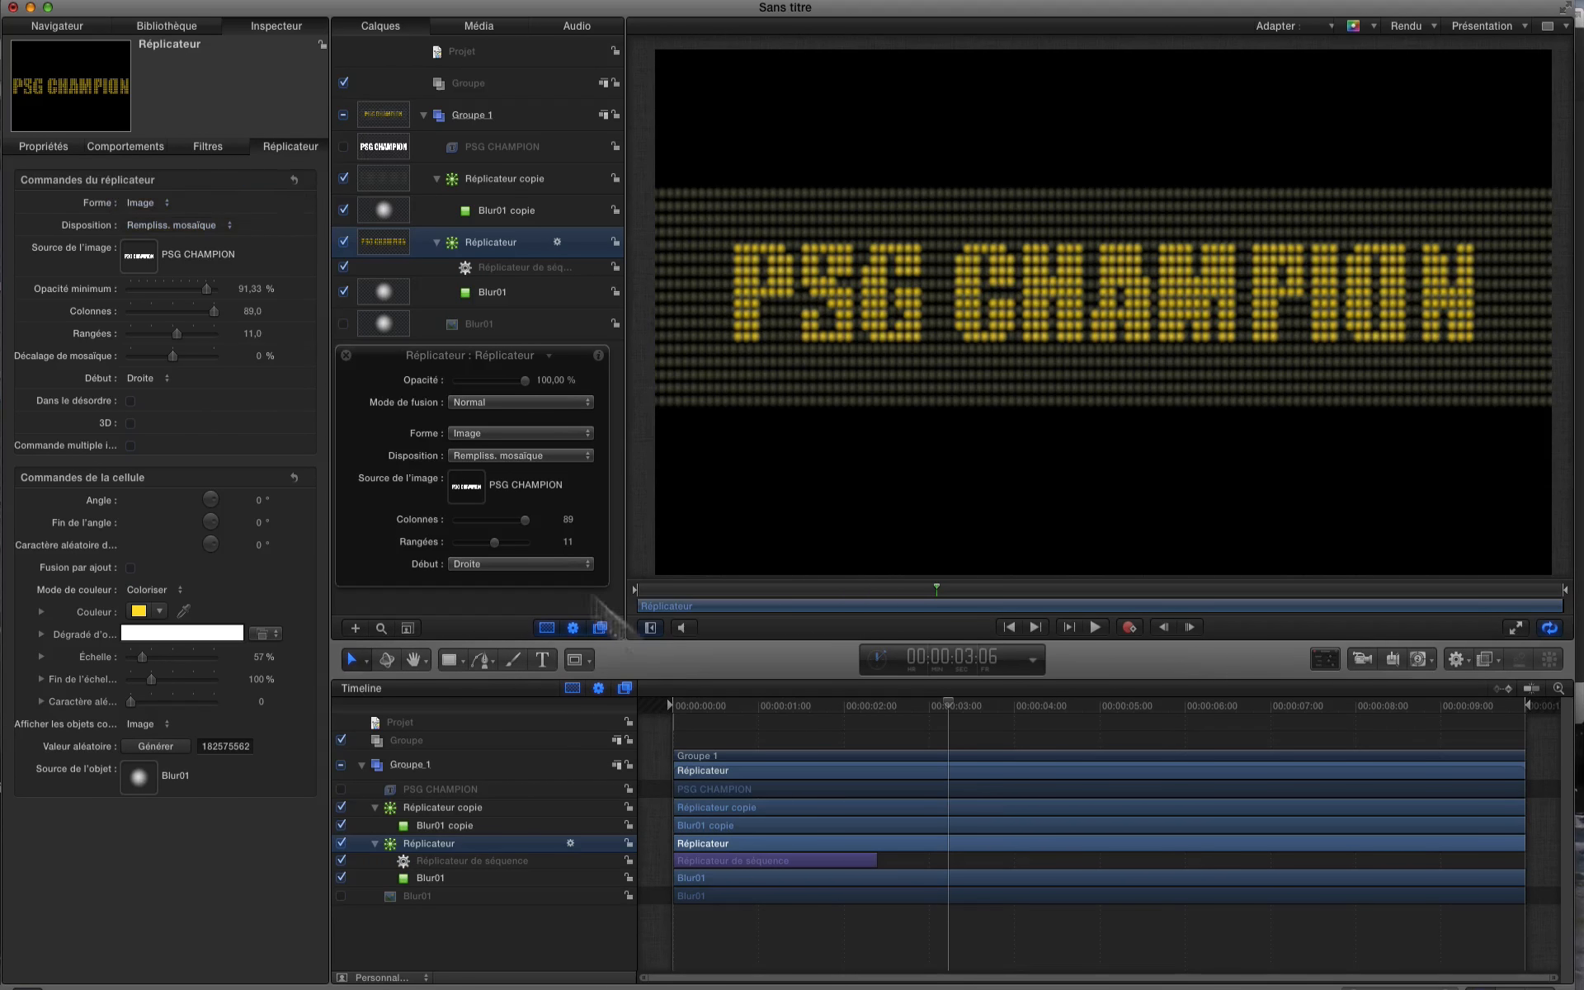
Try a much larger spread (Étalement) on the Sequence Replicator behavior and play the animation from the start.
click(125, 145)
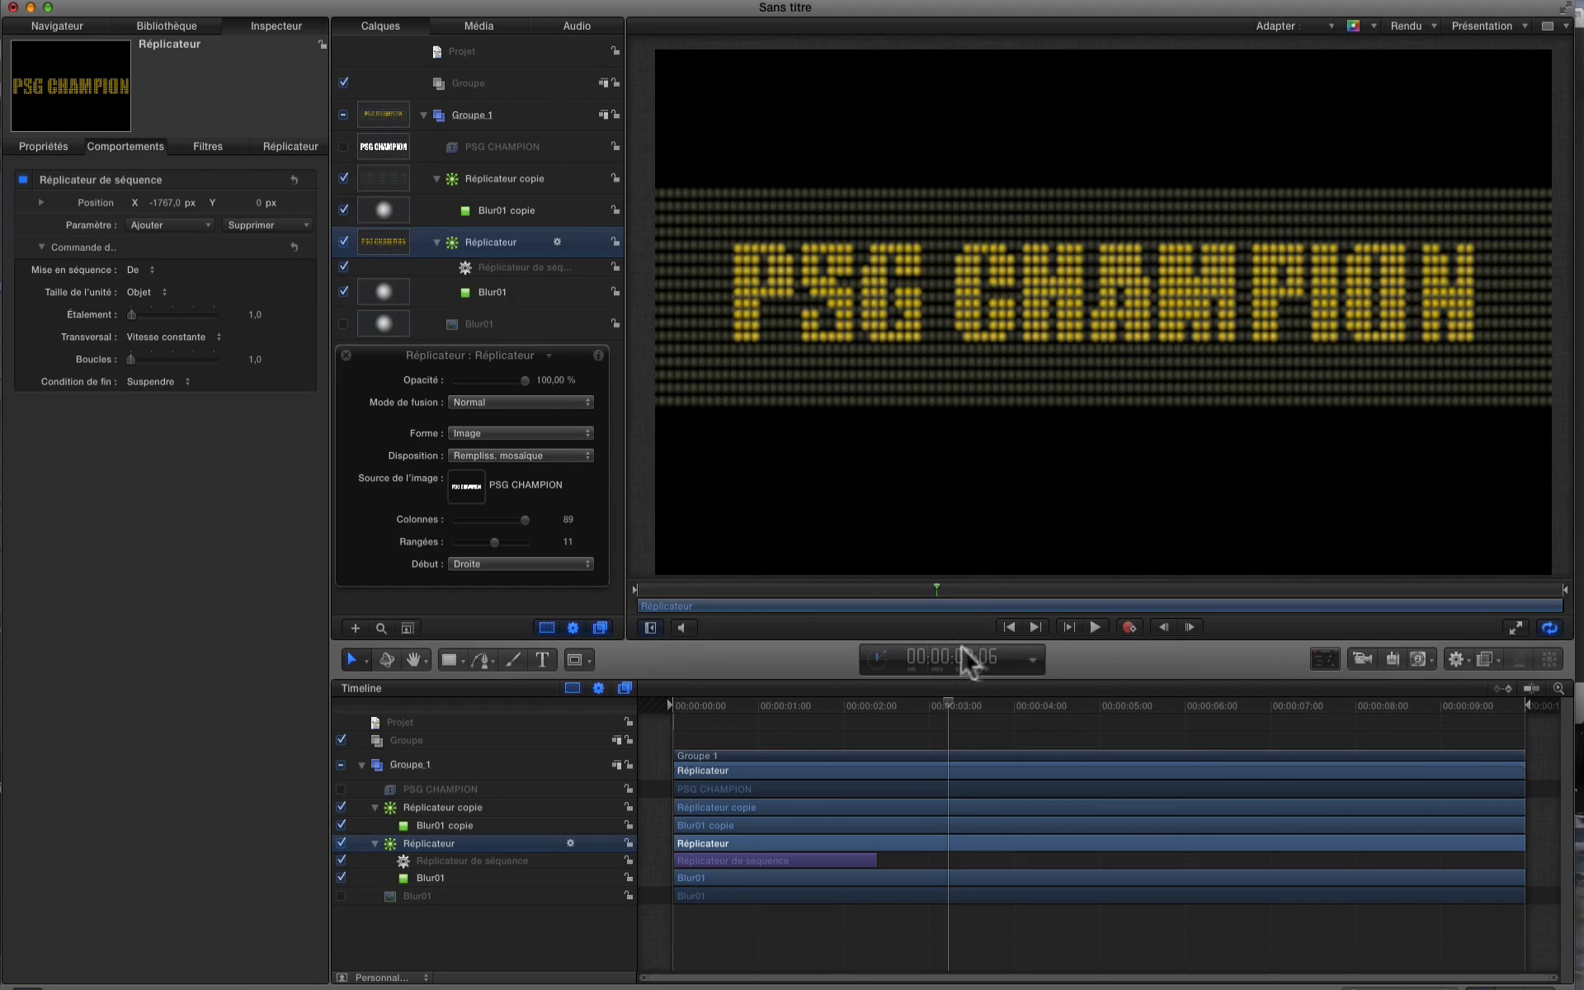
drag(924, 724, 670, 719)
drag(128, 315, 183, 314)
key(space)
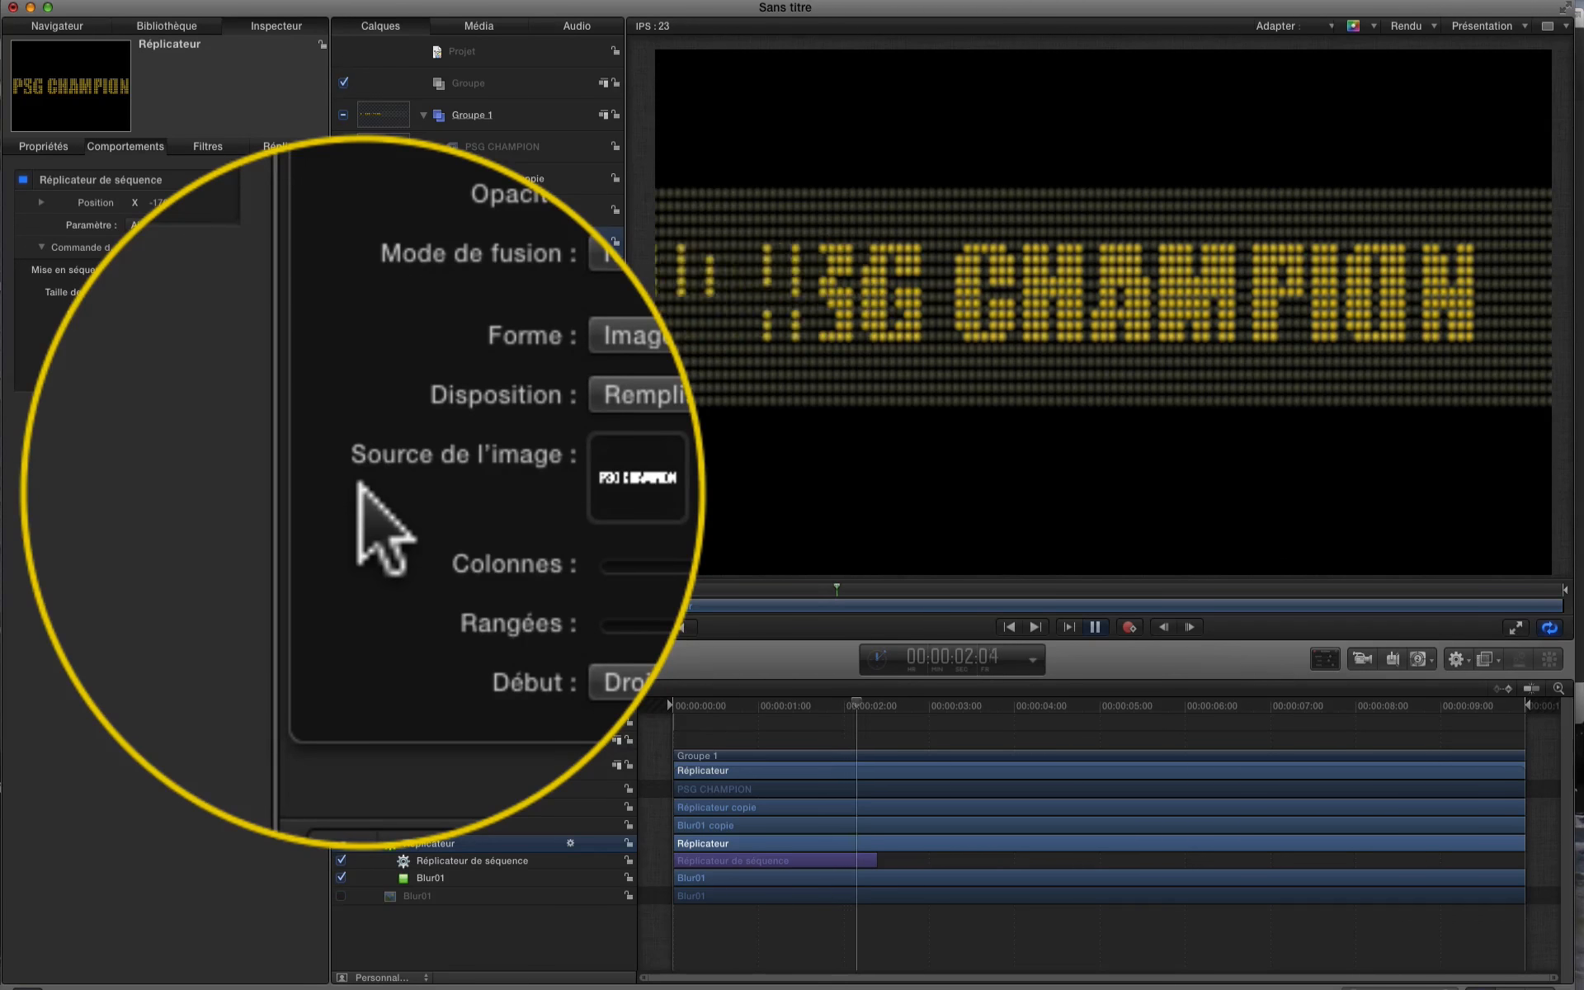
key(space)
Set the Sequence Replicator behavior's spread (Étalement) to 17 and replay the animation from the start.
click(338, 331)
drag(168, 314, 149, 314)
click(670, 708)
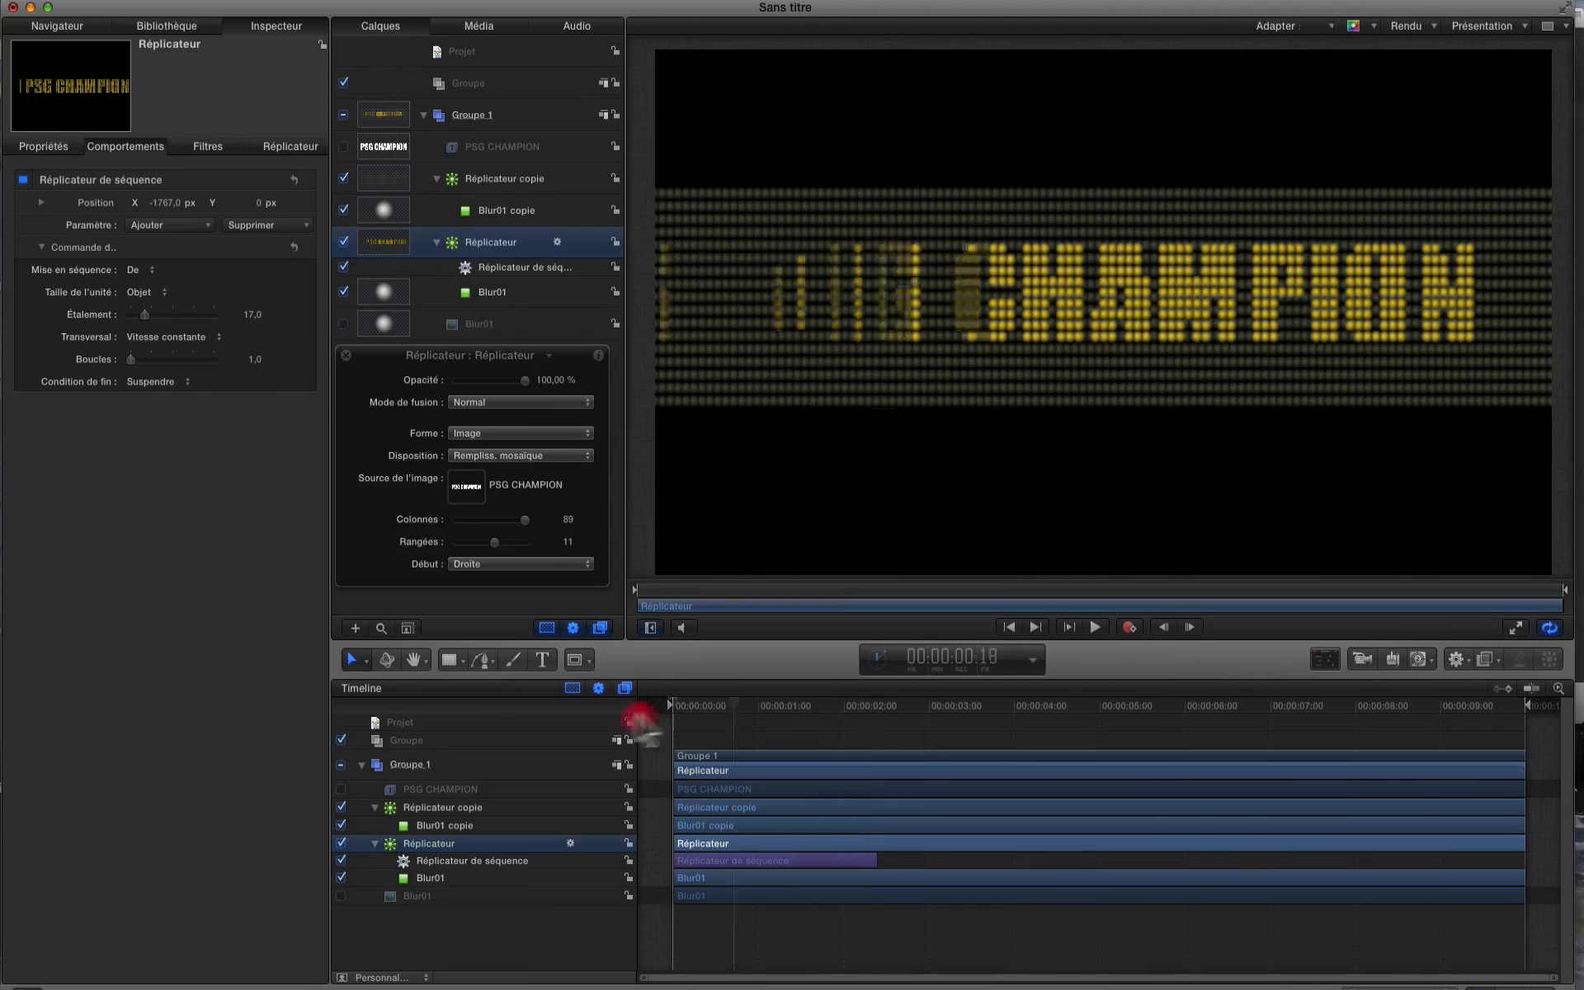
key(space)
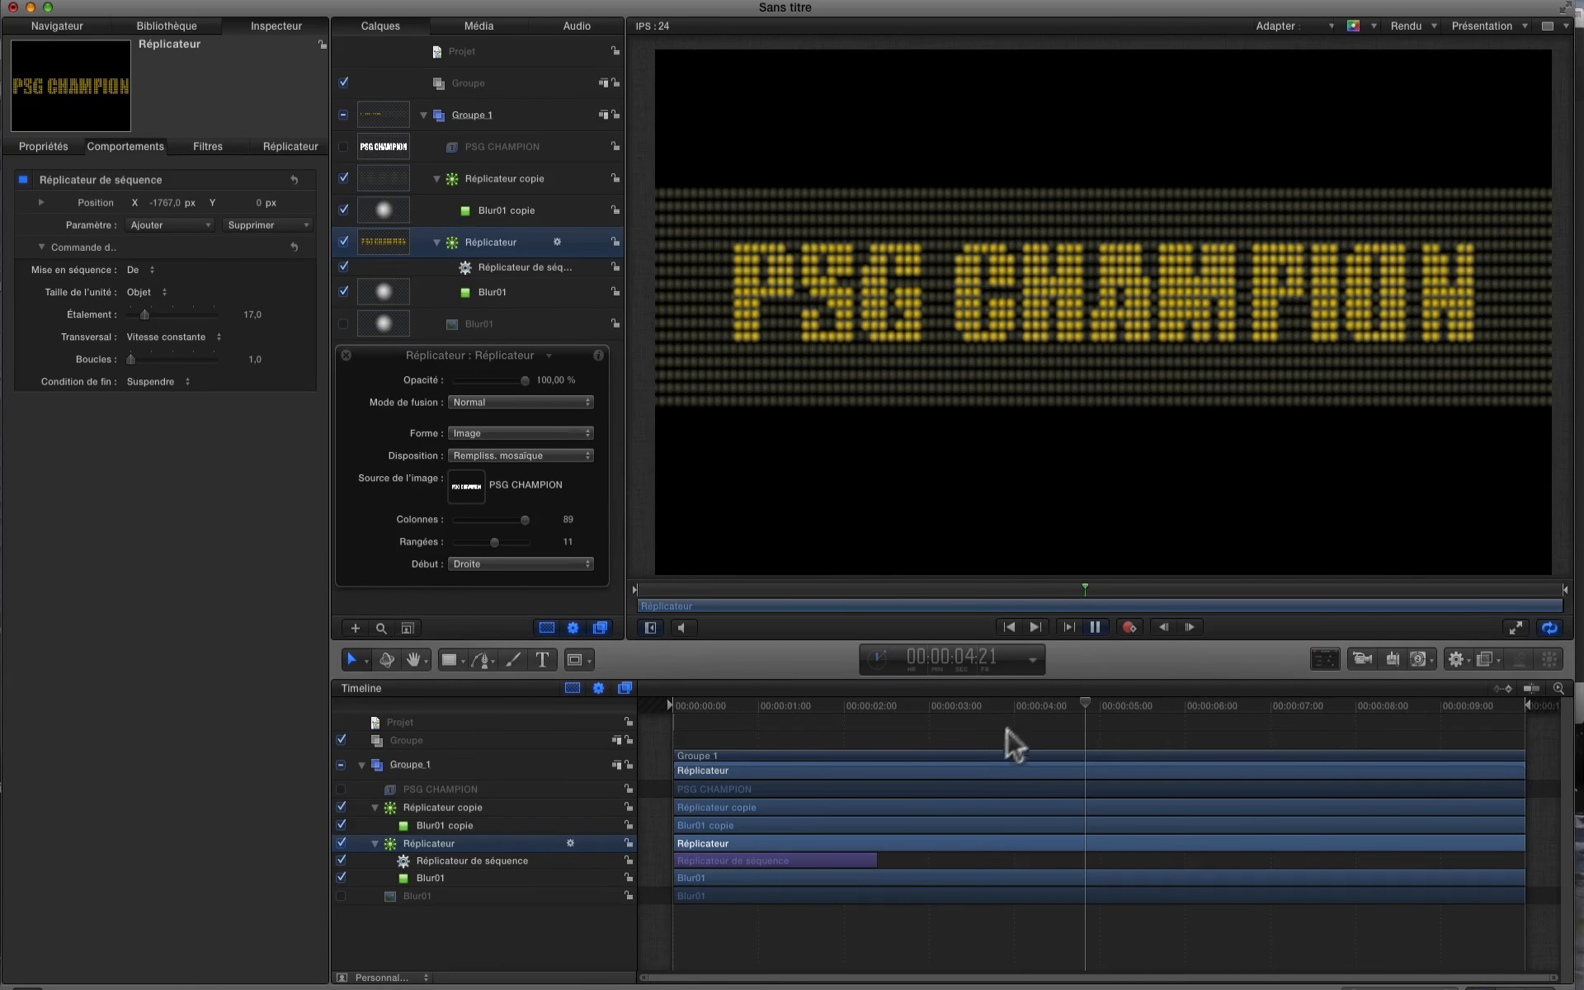
drag(1023, 706, 618, 706)
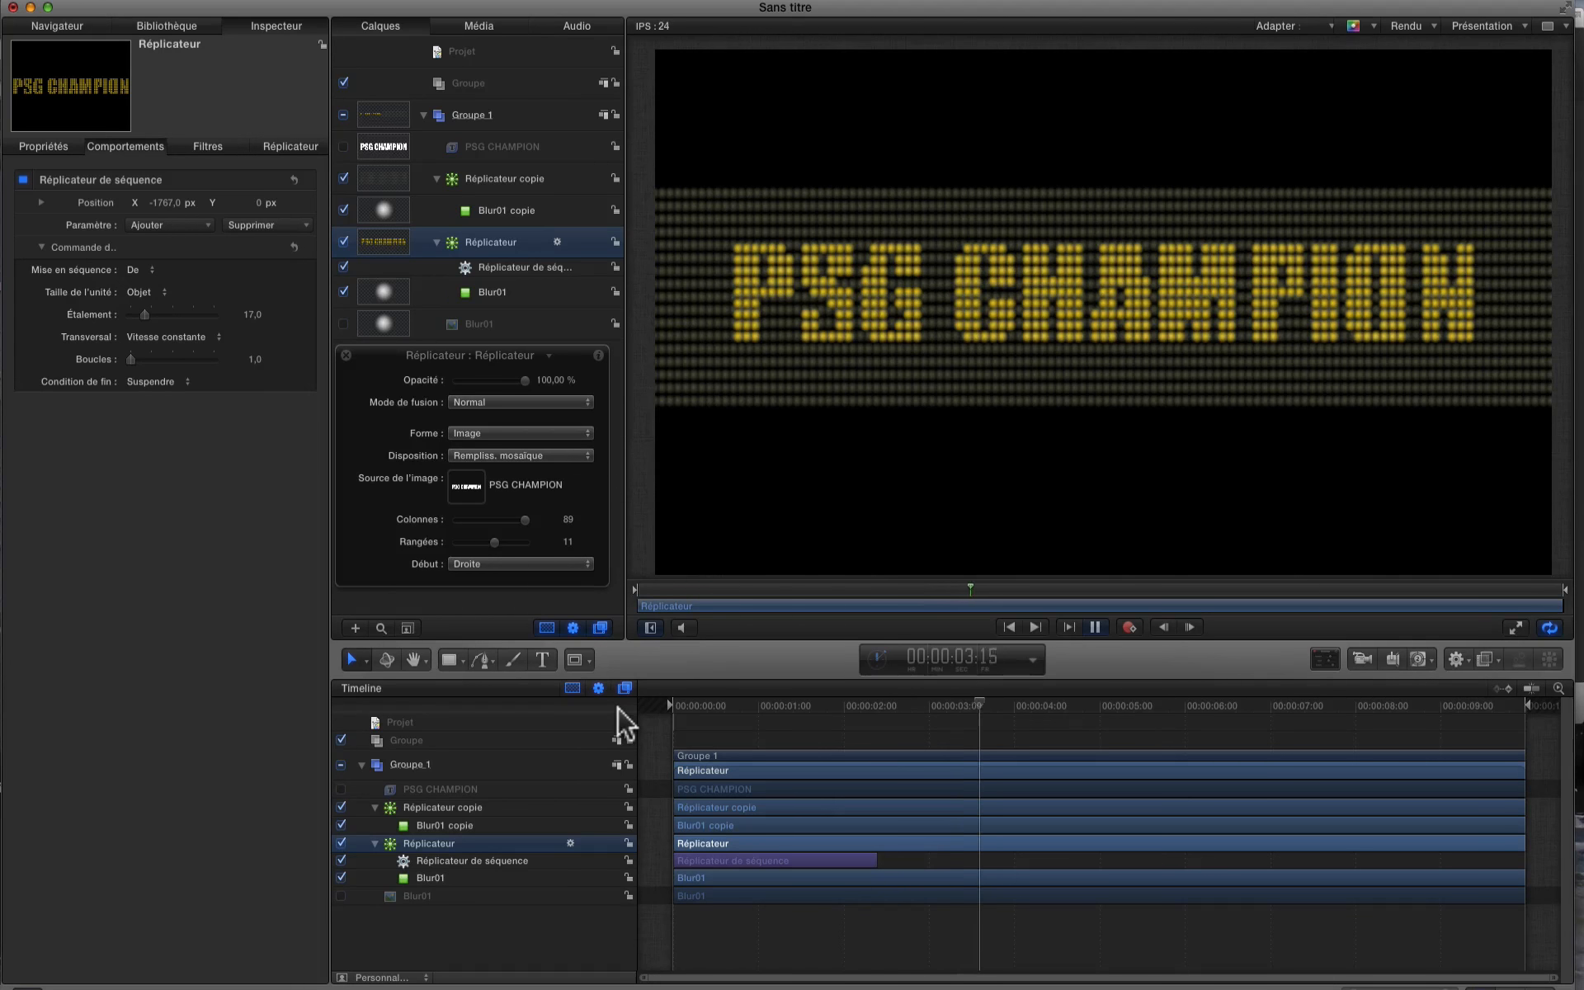
key(space)
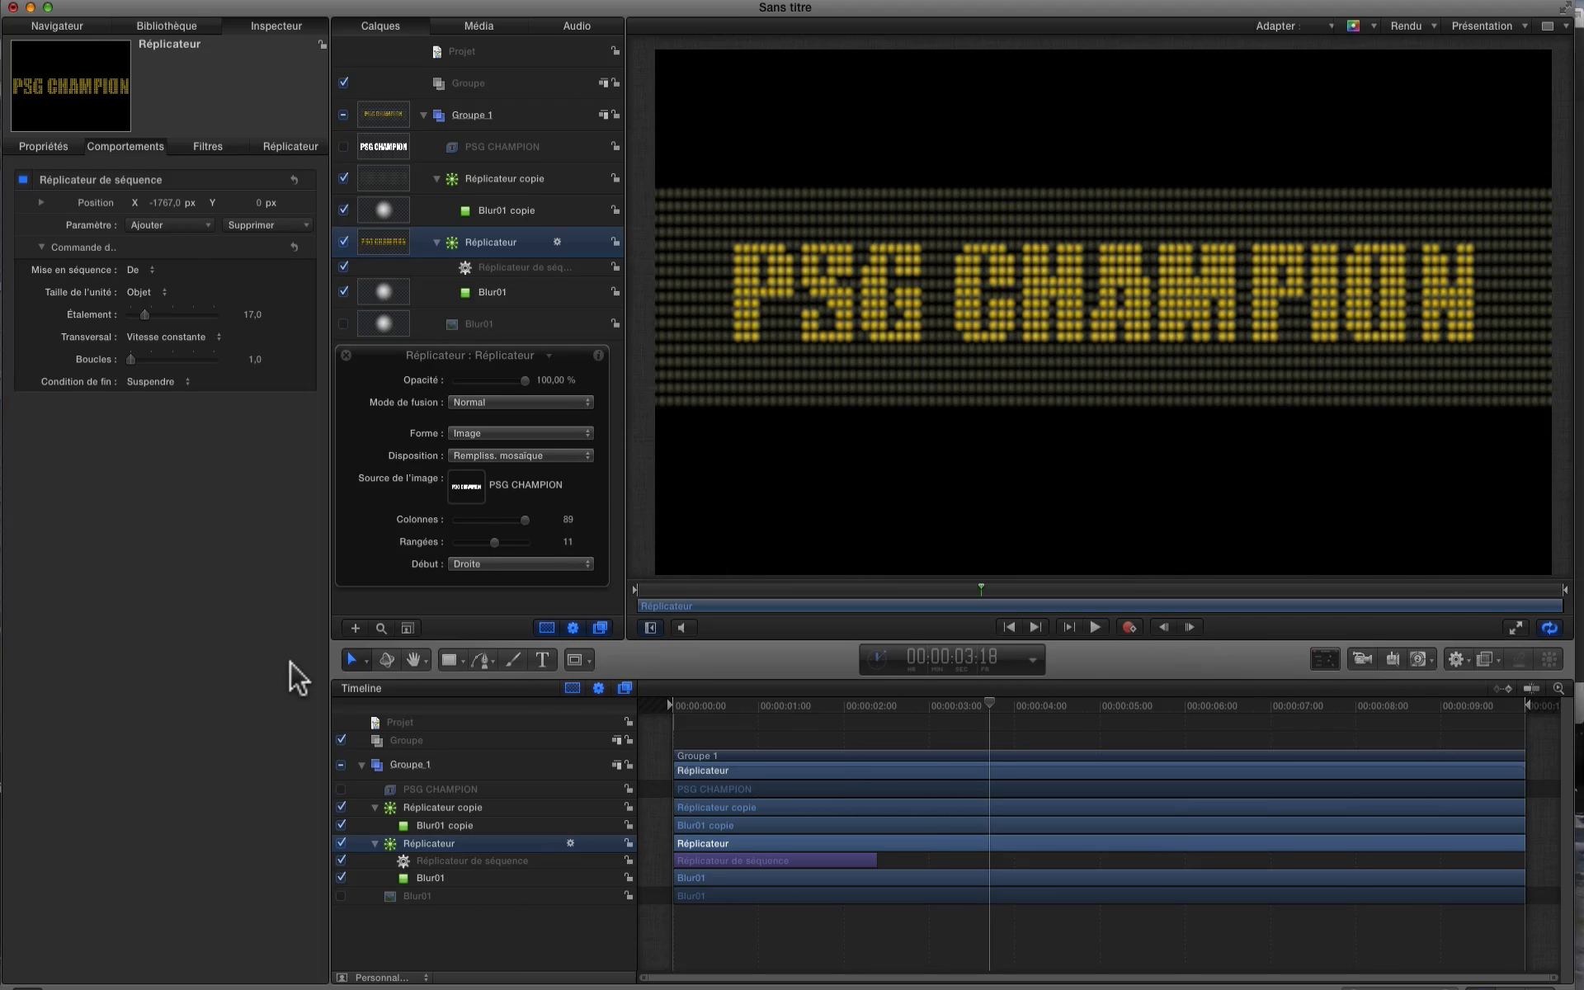
click(979, 699)
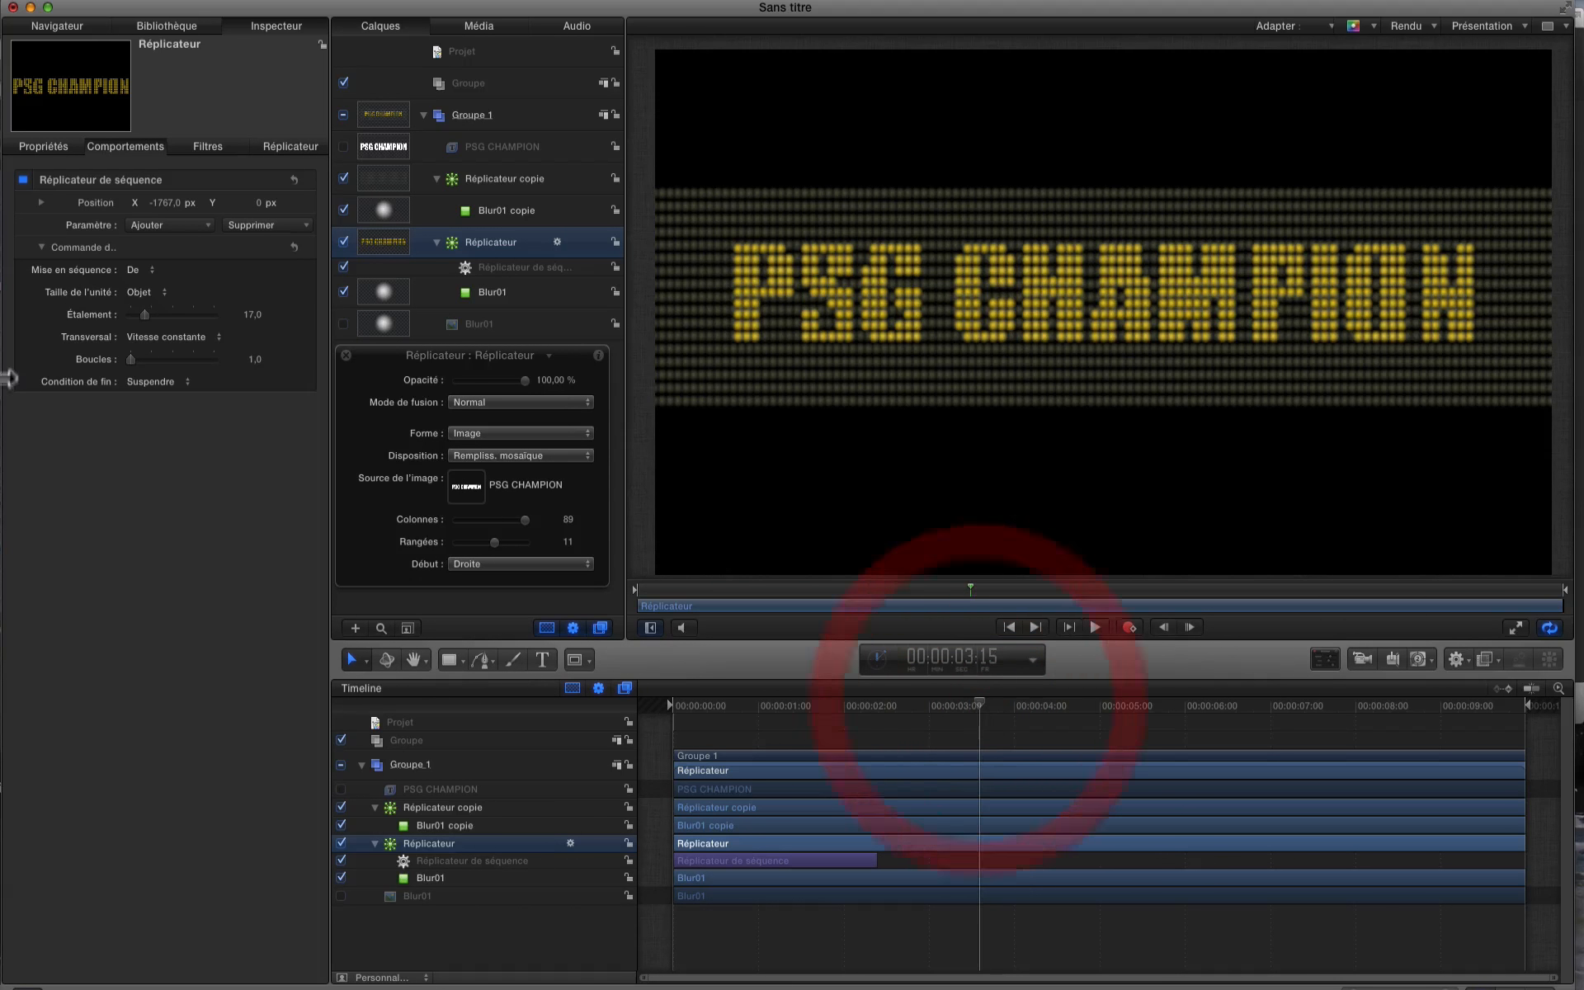